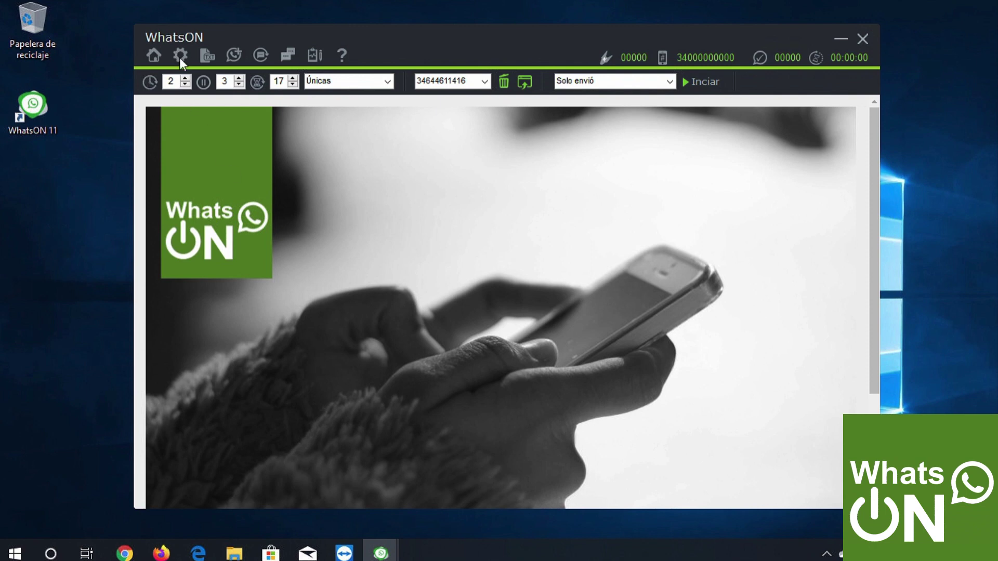
Open the configuration page, look through the variables and emoticons lists, and return to the client list.
{"action": "left_click", "coordinate": [181, 57]}
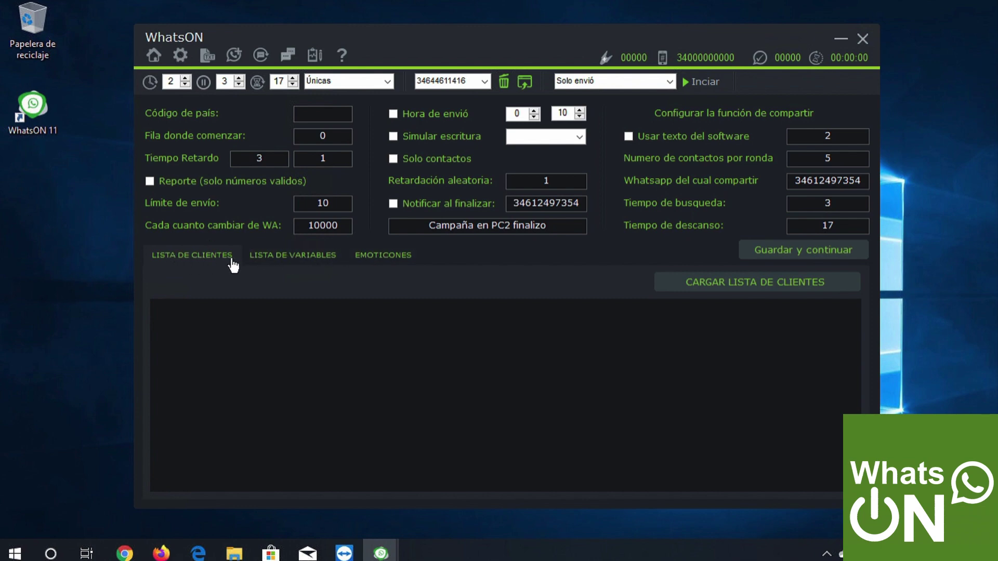
{"action": "left_click", "coordinate": [287, 264]}
{"action": "left_click", "coordinate": [380, 262]}
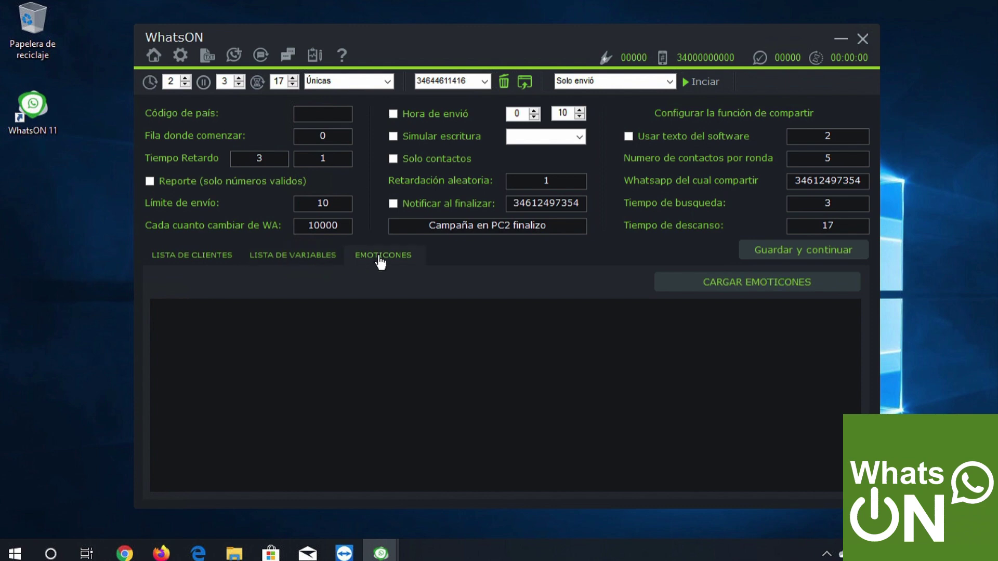
{"action": "left_click", "coordinate": [198, 265]}
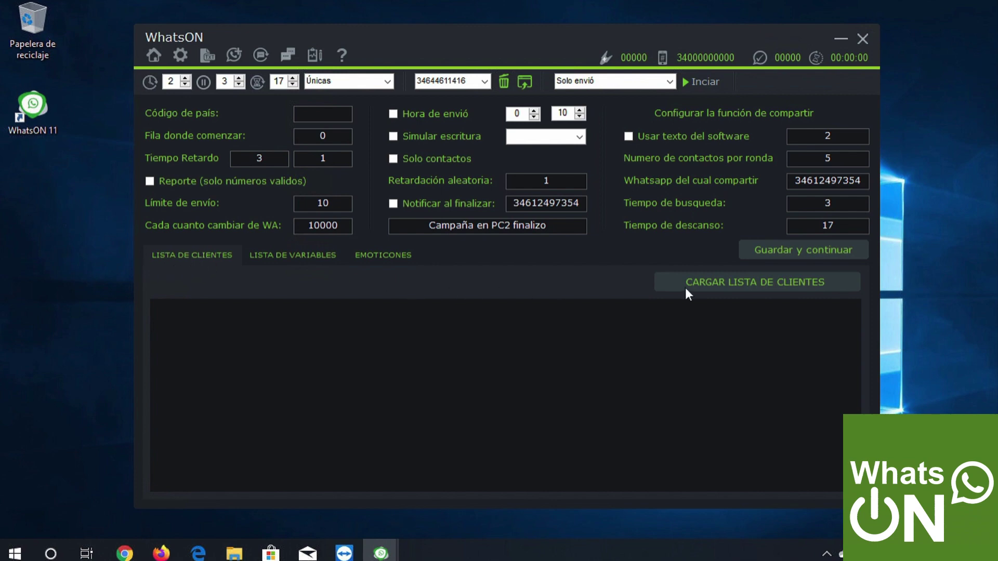
Try to load the client list from the lista_contactos_2 workbook in the Descargas folder.
{"action": "left_click", "coordinate": [747, 284]}
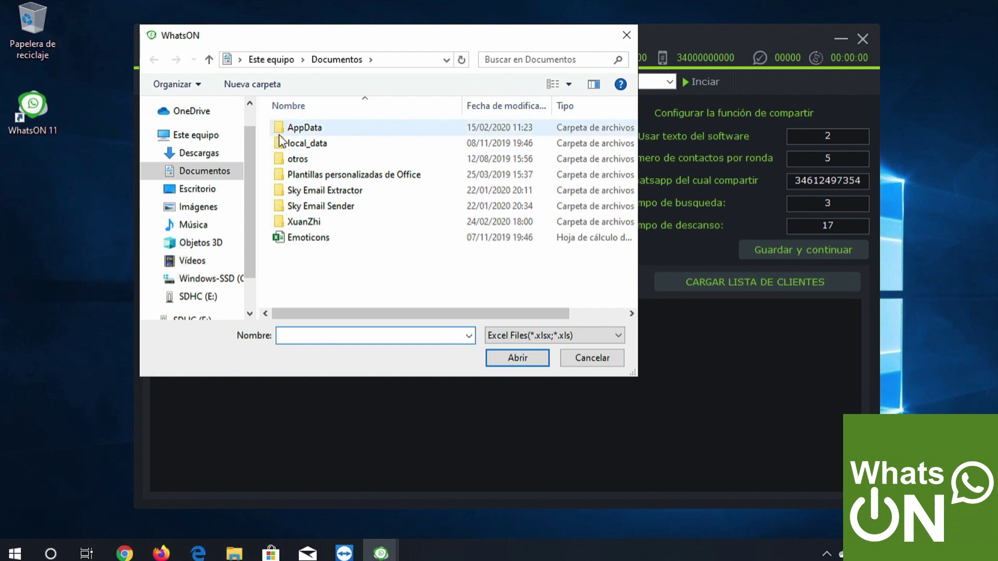
{"action": "left_click", "coordinate": [208, 155]}
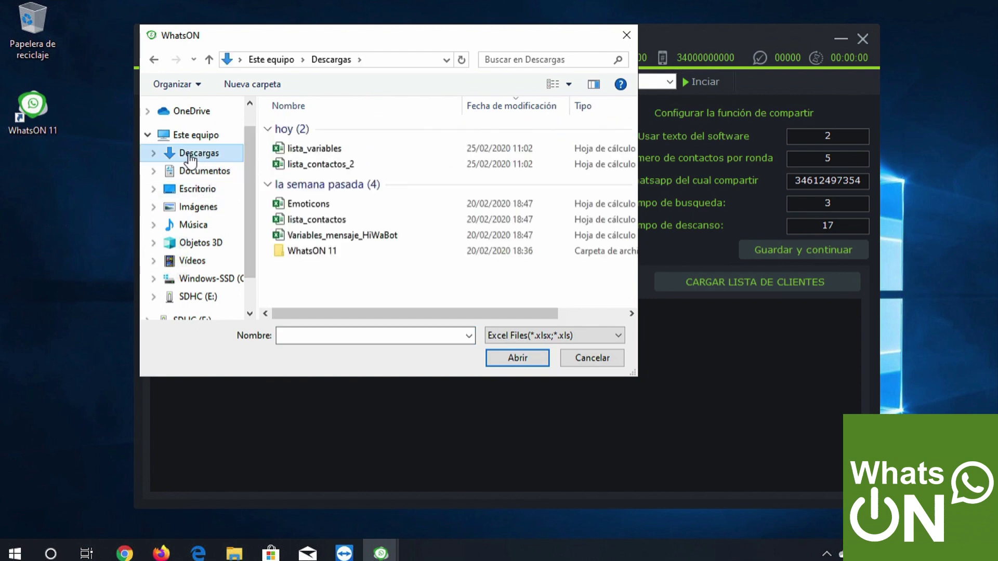
{"action": "left_click", "coordinate": [321, 165]}
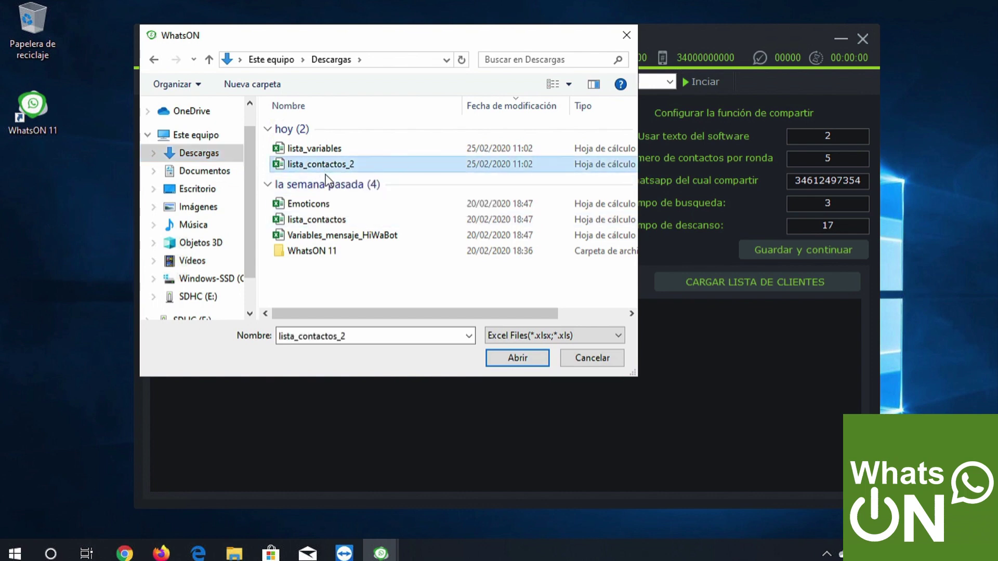
{"action": "left_click", "coordinate": [512, 358]}
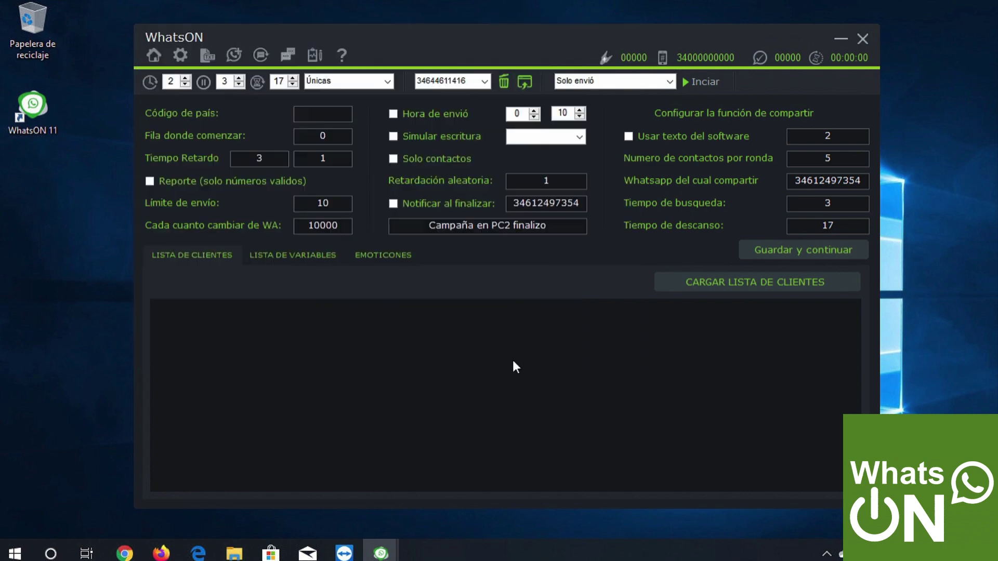
Load the client list from the lista_contactos workbook in the Descargas folder.
{"action": "left_click", "coordinate": [714, 282]}
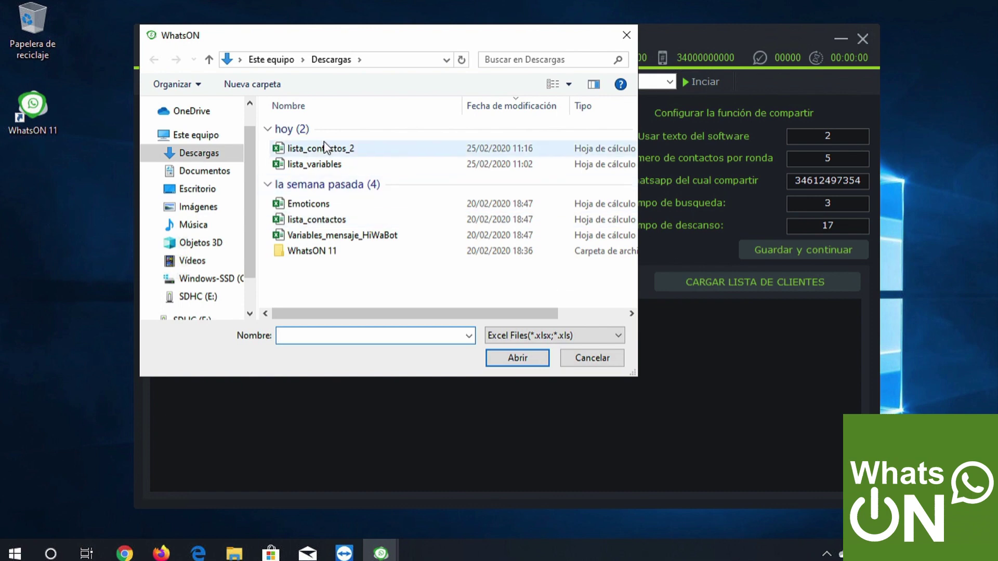
{"action": "left_click", "coordinate": [294, 222]}
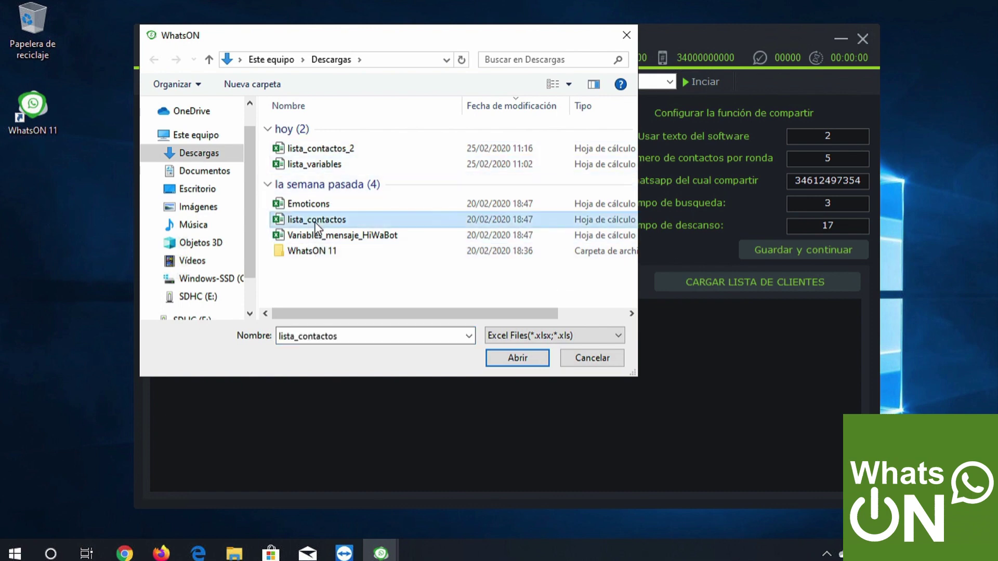
{"action": "left_click", "coordinate": [512, 358]}
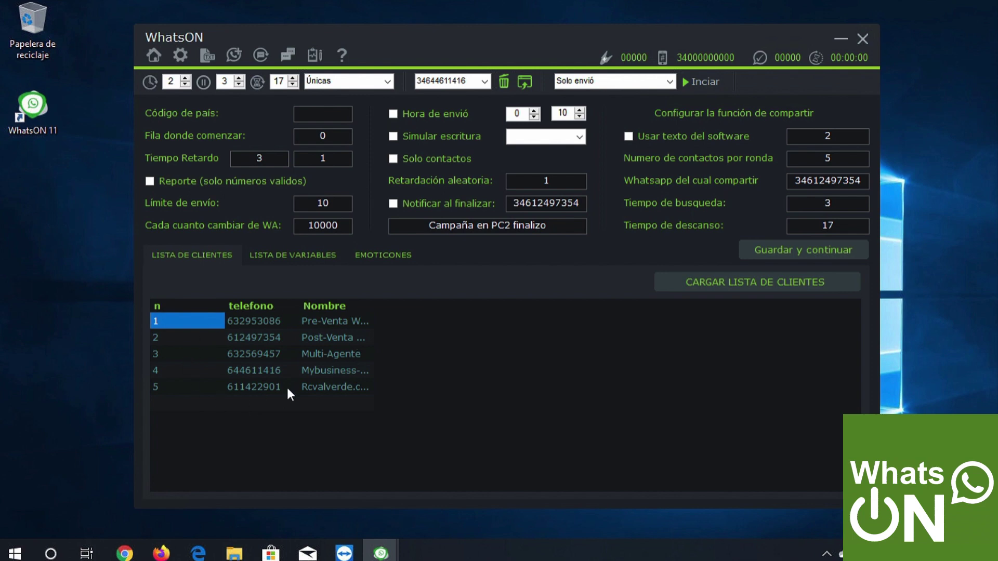
Open lista_contactos_2 and lista_contactos from the Descargas folder in Excel and compare their sheet names.
{"action": "left_click", "coordinate": [234, 552]}
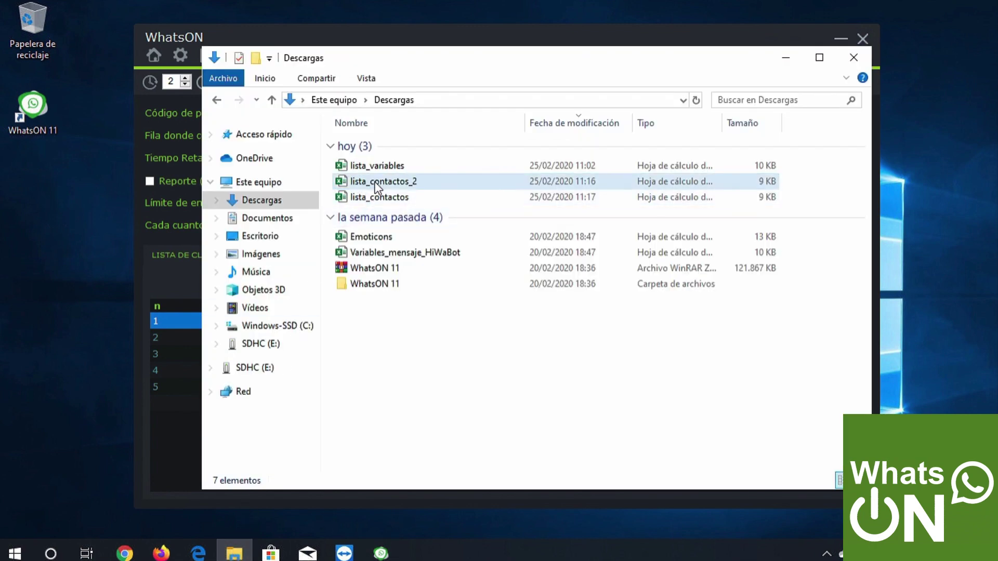
{"action": "double_click", "coordinate": [375, 183]}
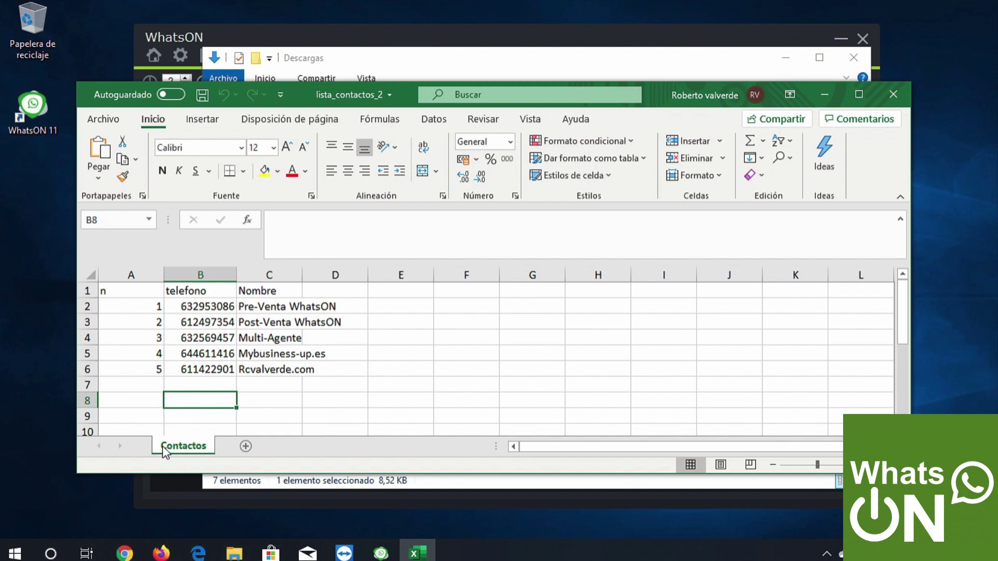
{"action": "left_click_drag", "start_coordinate": [398, 91], "coordinate": [435, 61]}
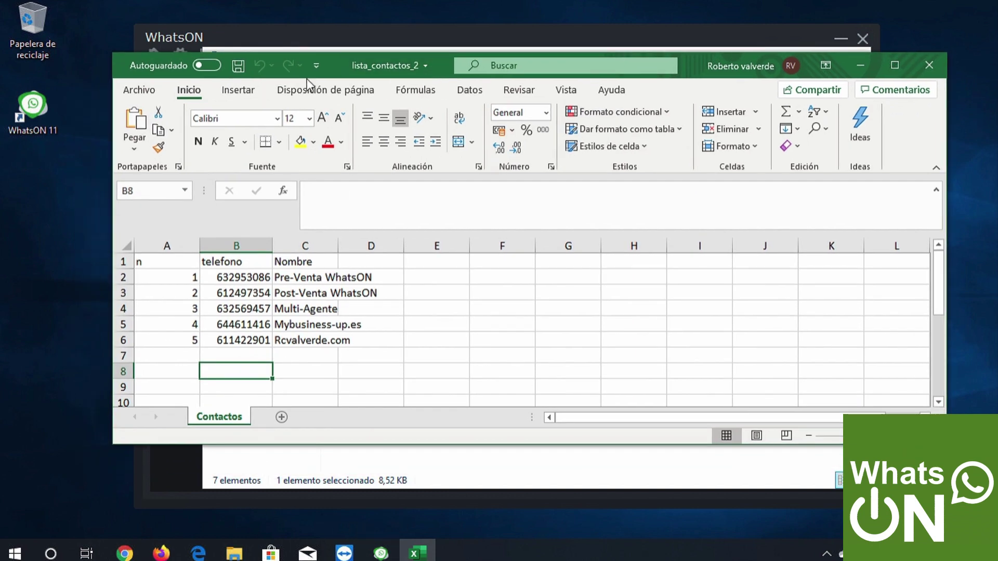
{"action": "left_click", "coordinate": [234, 554]}
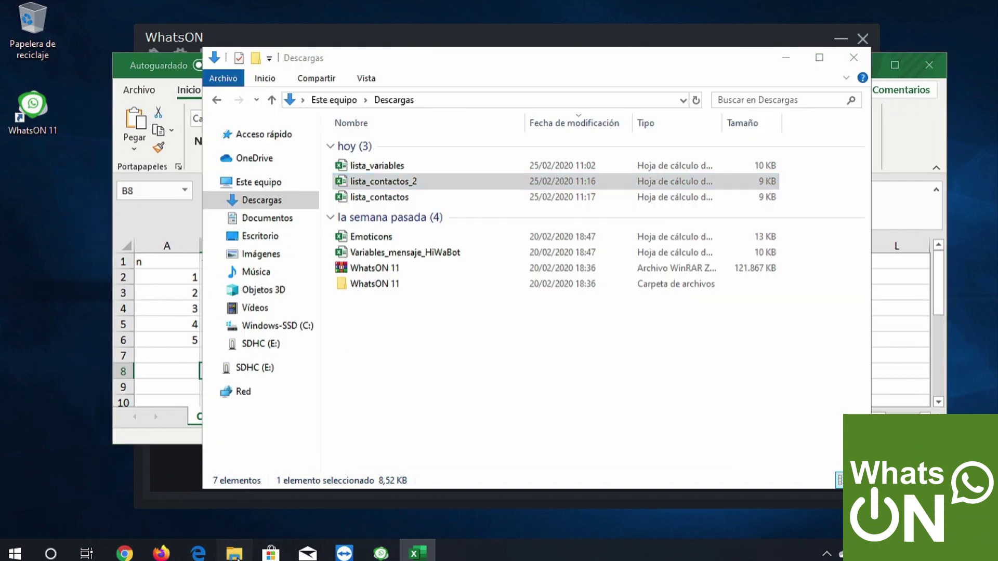
{"action": "double_click", "coordinate": [381, 198]}
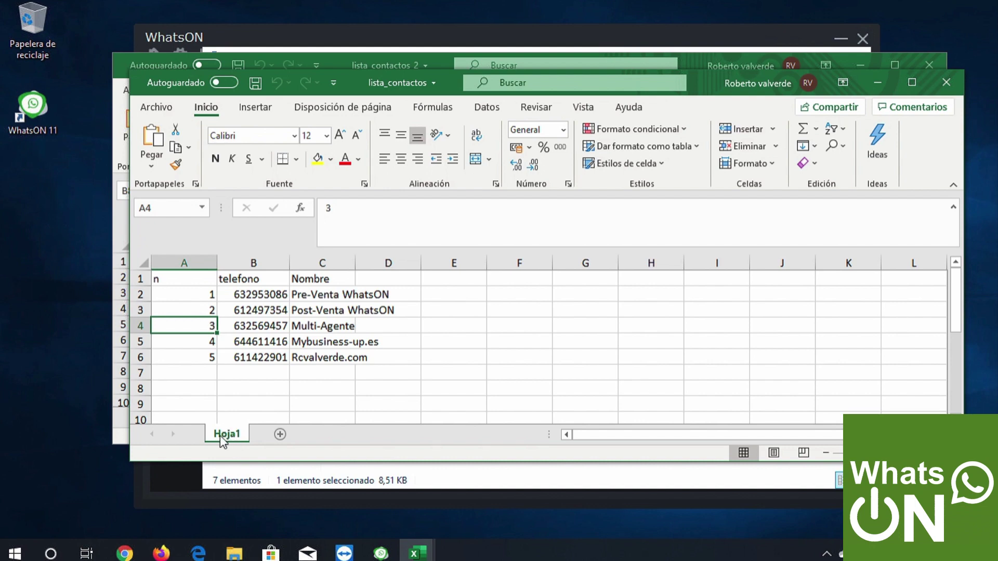
Examine the sheet name, the column headings in row 1 and the numbering in column A of lista_contactos.
{"action": "left_click", "coordinate": [235, 396]}
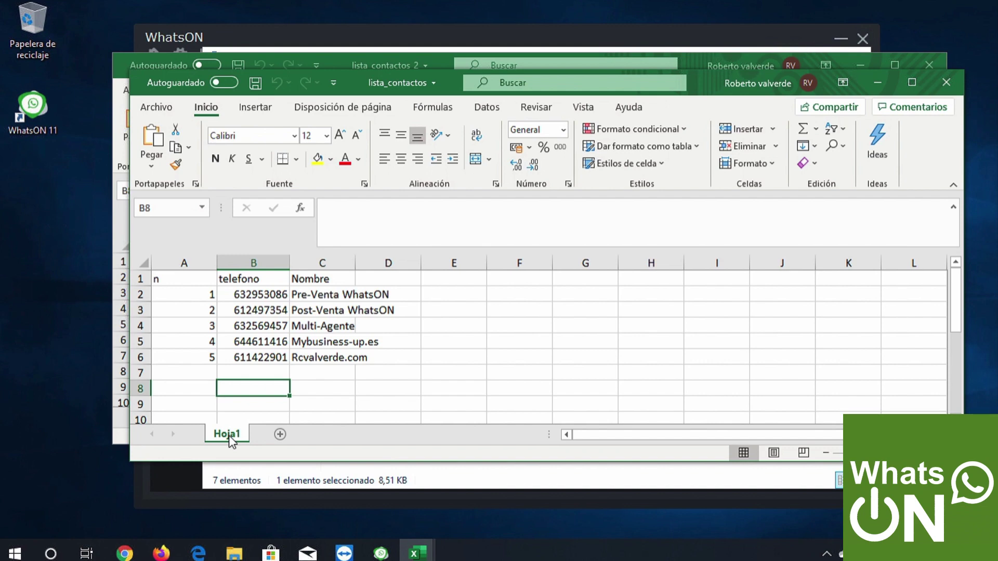
{"action": "left_click", "coordinate": [326, 390]}
{"action": "left_click", "coordinate": [192, 373]}
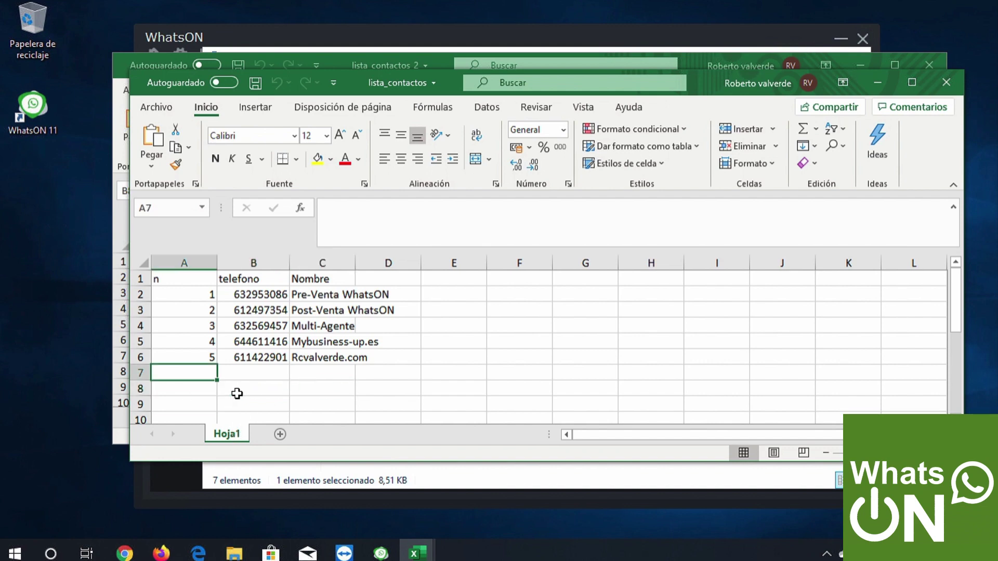
{"action": "left_click", "coordinate": [320, 386]}
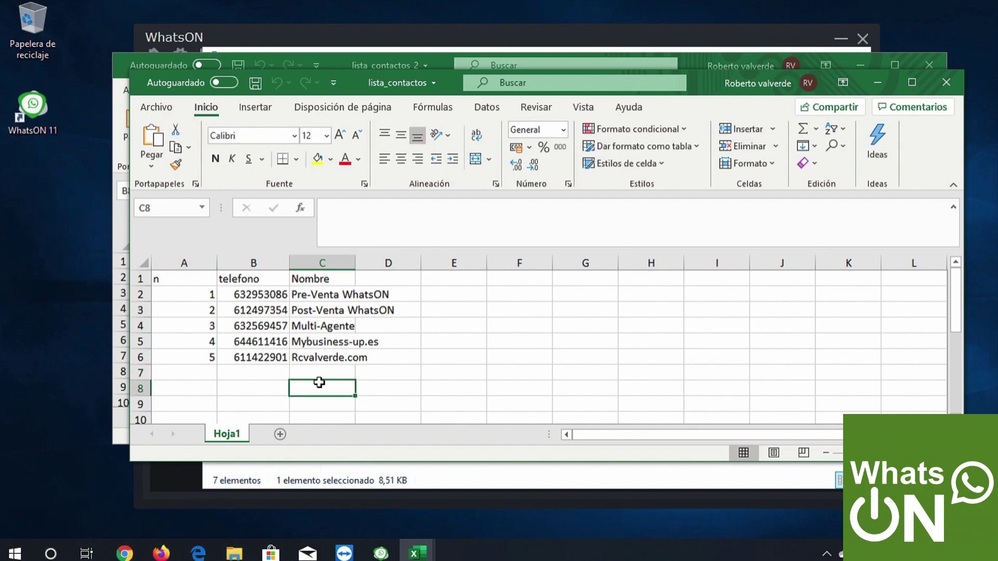
{"action": "left_click", "coordinate": [250, 279]}
{"action": "left_click", "coordinate": [183, 280]}
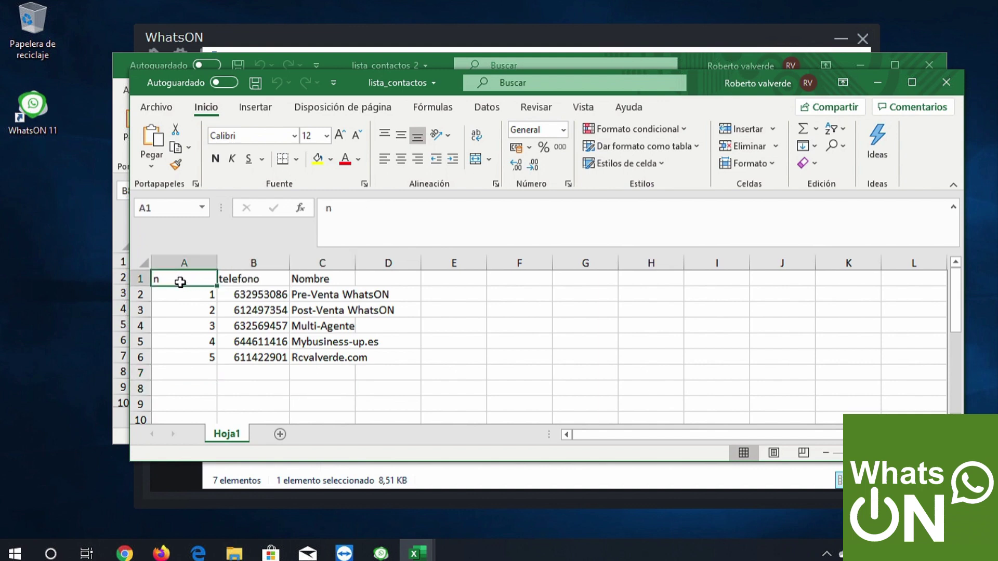
{"action": "left_click", "coordinate": [259, 280]}
{"action": "left_click", "coordinate": [182, 326]}
{"action": "left_click", "coordinate": [184, 262]}
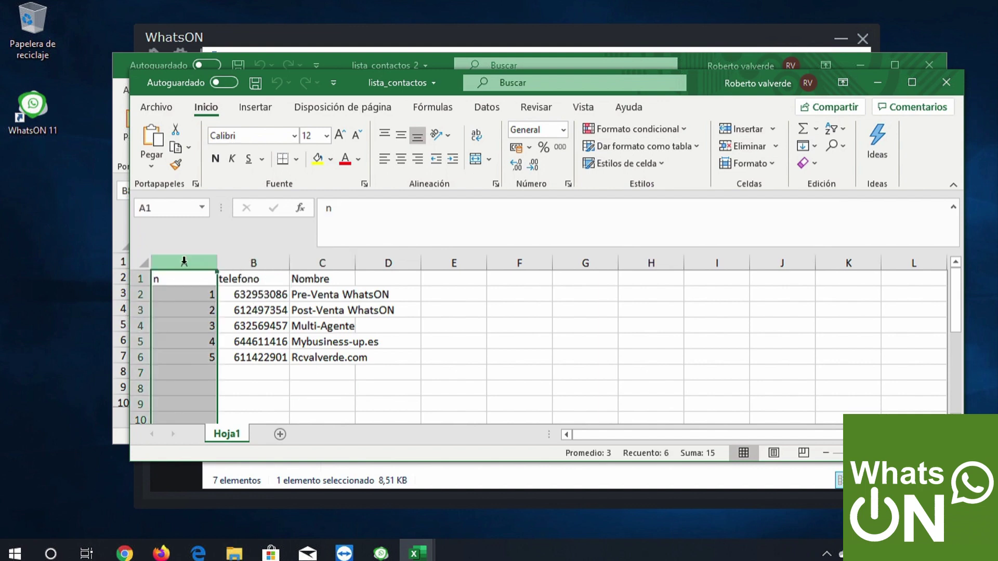
{"action": "left_click", "coordinate": [192, 295]}
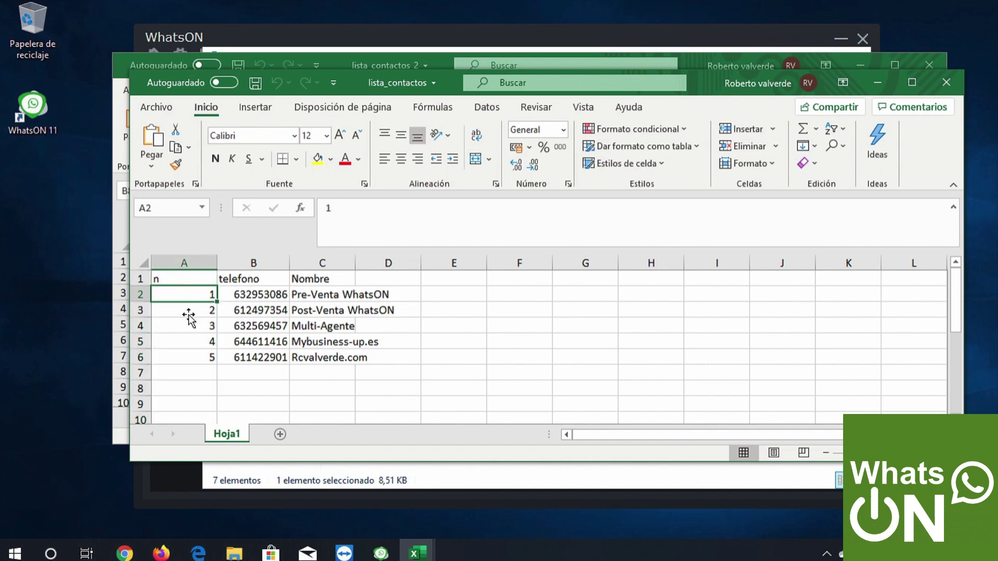
{"action": "left_click", "coordinate": [186, 330]}
{"action": "left_click", "coordinate": [186, 354]}
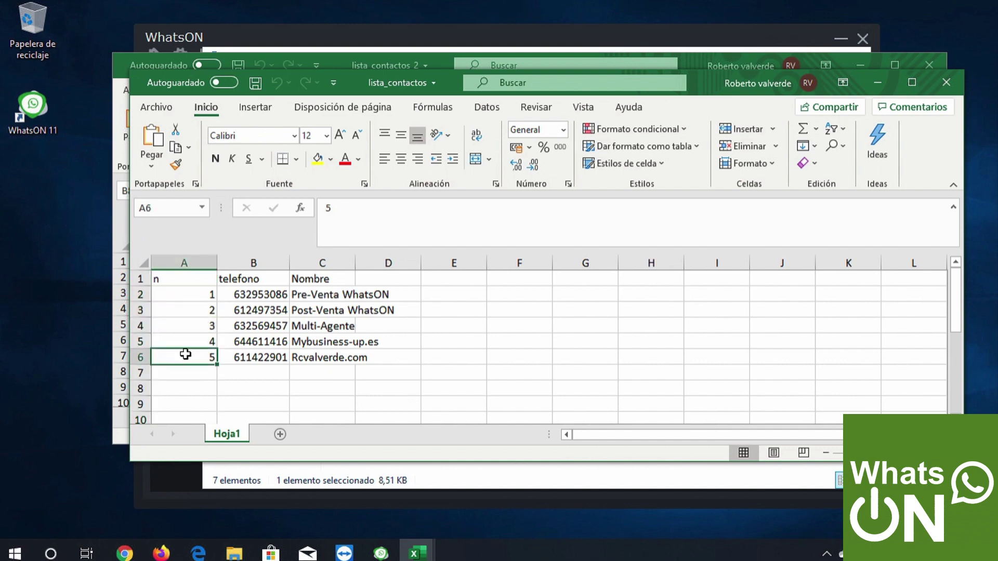
Delete cells A4:A6 from the n column, shifting the cells below up.
{"action": "left_click", "coordinate": [197, 328]}
{"action": "left_click_drag", "start_coordinate": [197, 327], "coordinate": [198, 364]}
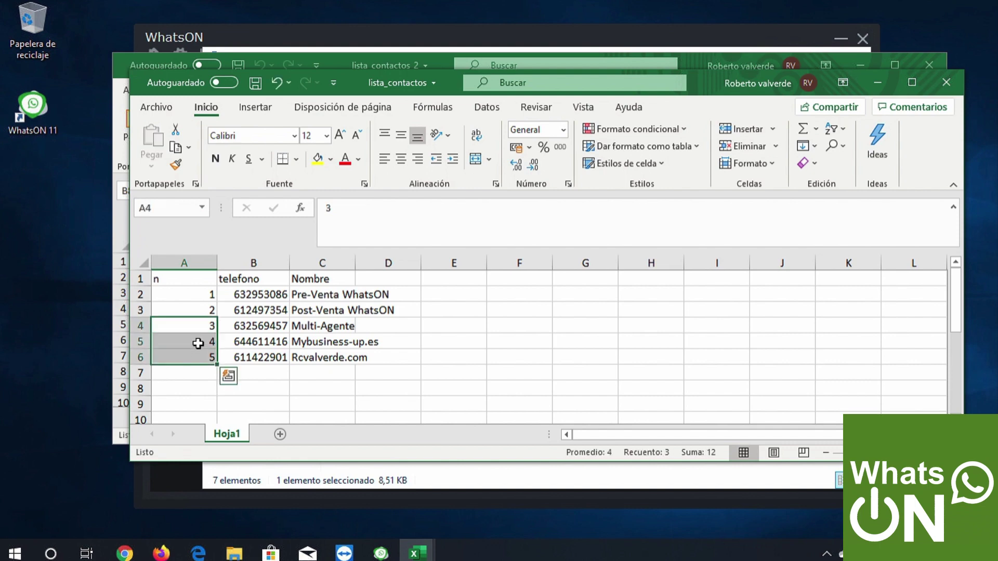
{"action": "right_click", "coordinate": [198, 344]}
{"action": "left_click", "coordinate": [240, 289]}
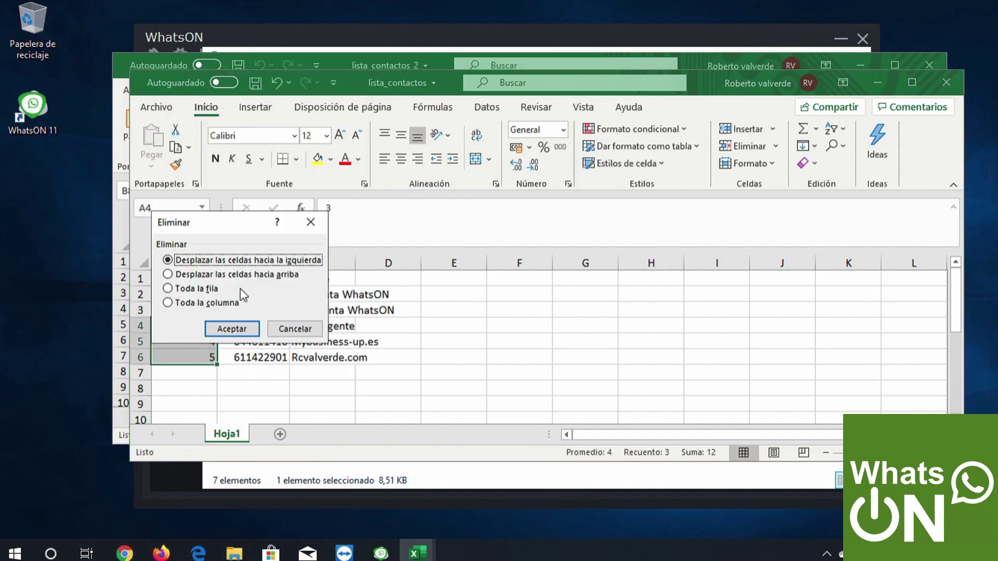
{"action": "key", "text": "Down"}
{"action": "left_click", "coordinate": [234, 329]}
{"action": "left_click", "coordinate": [229, 385]}
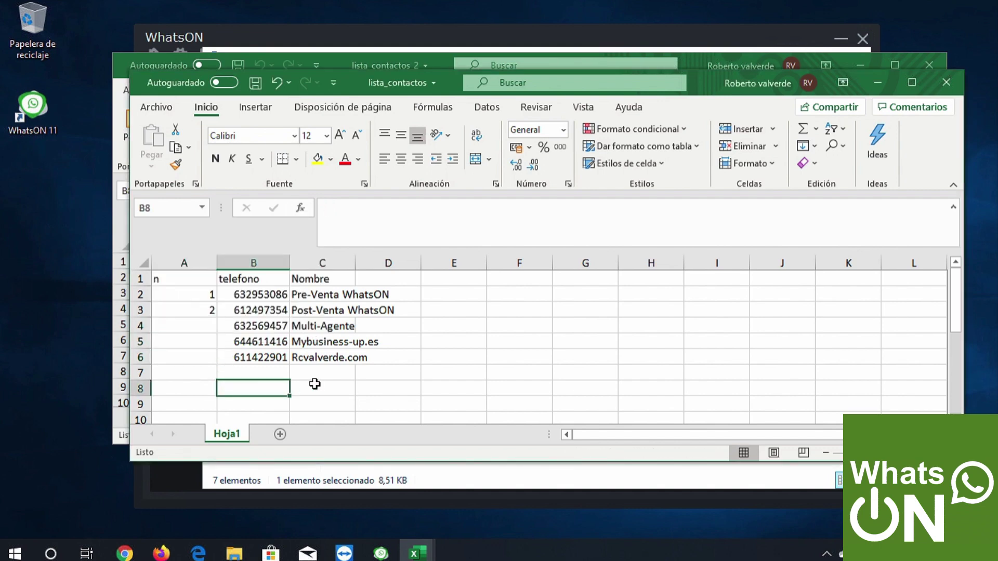
Autofill the number series from A2:A3 down to A6 so rows 4 to 6 contain 3, 4 and 5.
{"action": "left_click", "coordinate": [200, 325]}
{"action": "left_click", "coordinate": [196, 296]}
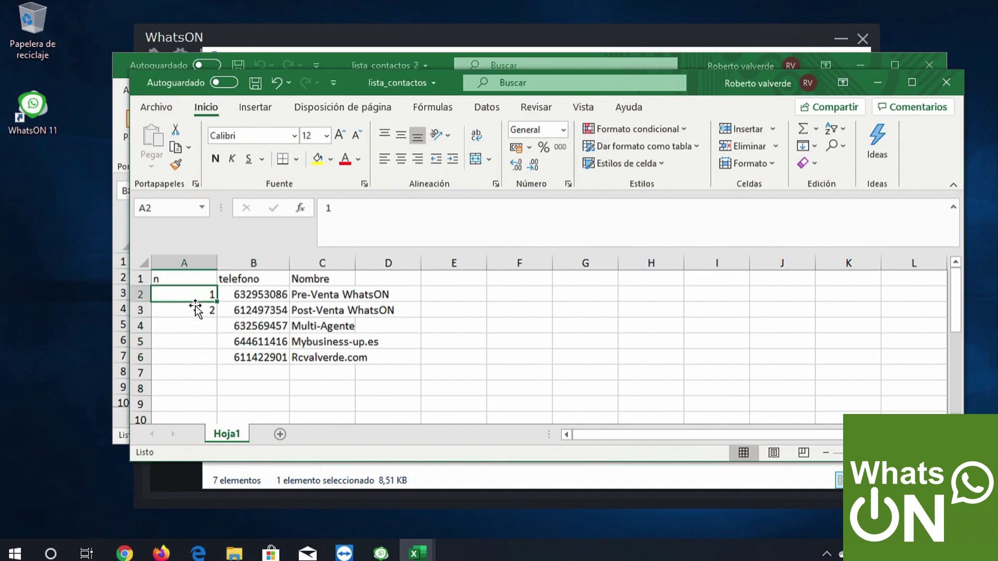
{"action": "left_click", "coordinate": [196, 311]}
{"action": "left_click", "coordinate": [196, 341]}
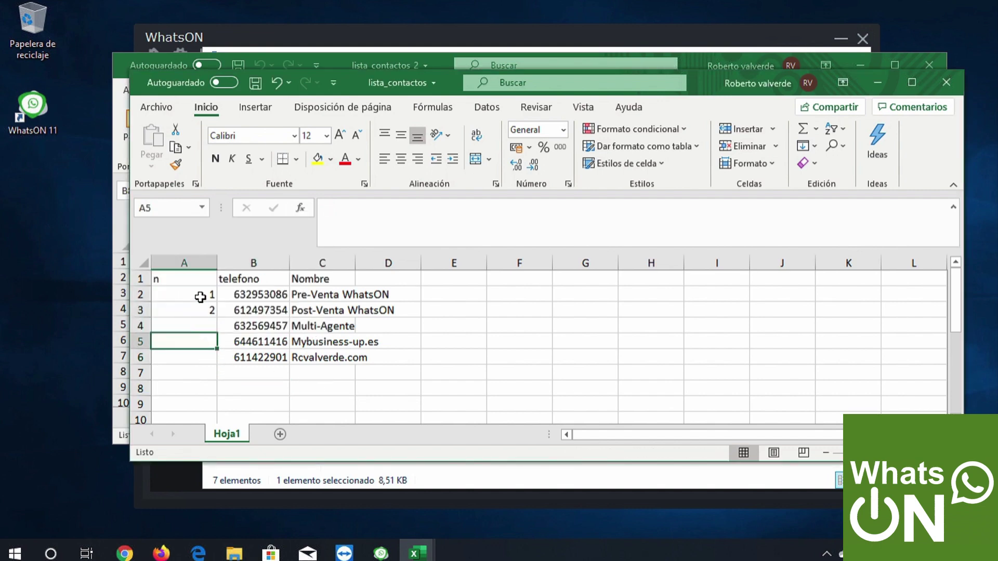
{"action": "left_click", "coordinate": [199, 296]}
{"action": "left_click", "coordinate": [197, 307], "text": "shift"}
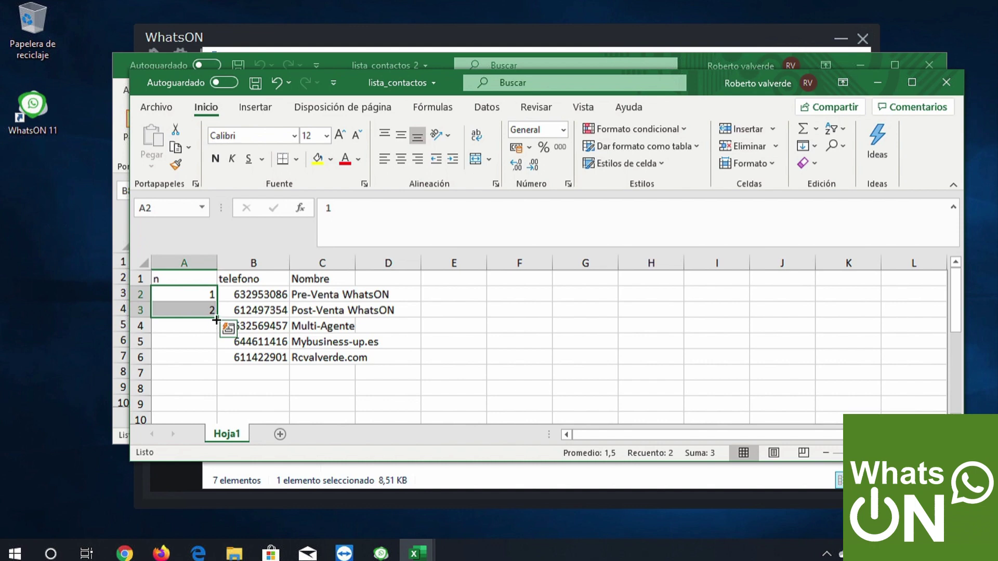
{"action": "left_click_drag", "start_coordinate": [217, 320], "coordinate": [215, 366]}
{"action": "left_click", "coordinate": [250, 380]}
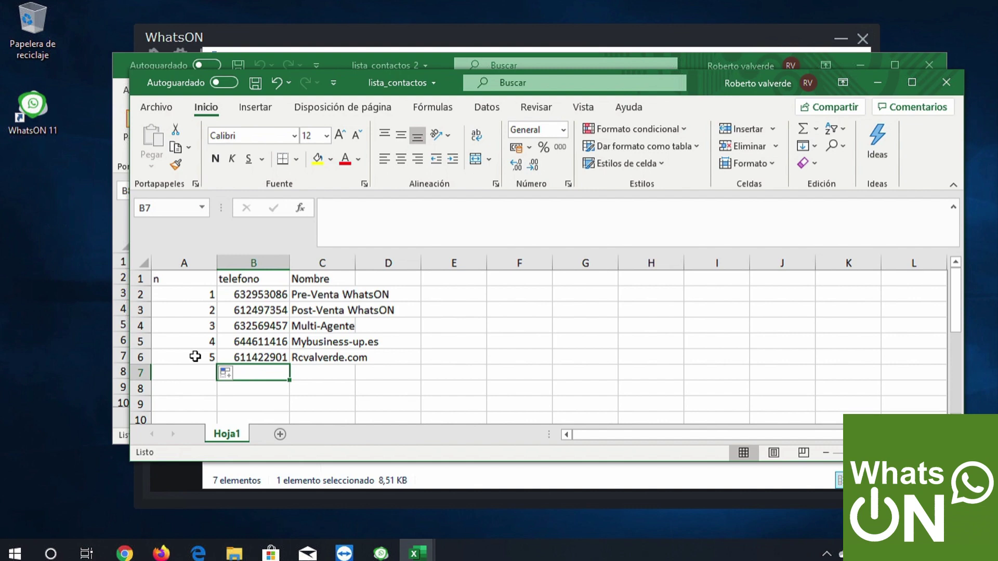
Check the consecutive numbering of the contacts throughout column A.
{"action": "left_click", "coordinate": [188, 263]}
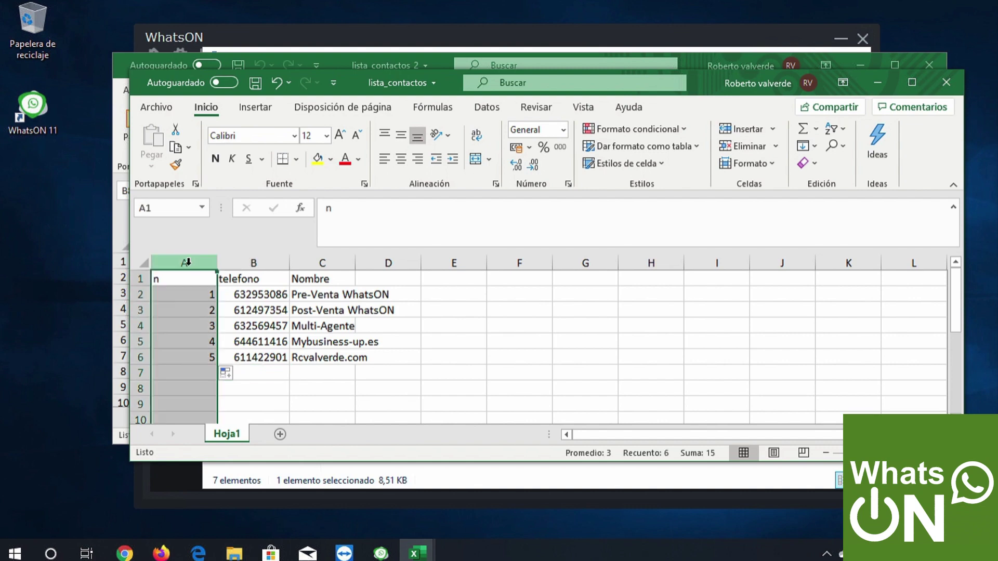
{"action": "left_click", "coordinate": [198, 311]}
{"action": "left_click", "coordinate": [196, 326]}
{"action": "left_click", "coordinate": [190, 358]}
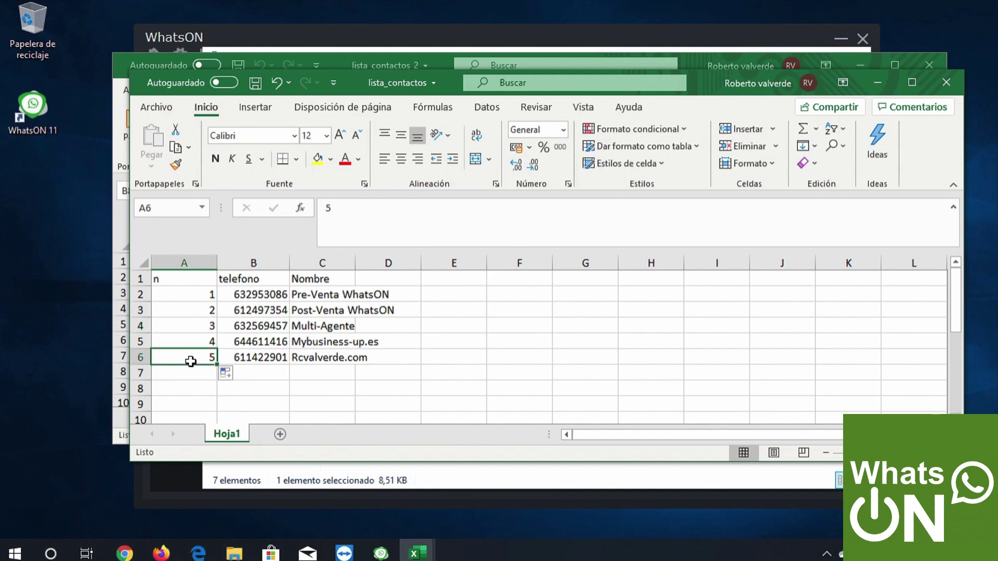
{"action": "left_click", "coordinate": [188, 338]}
{"action": "left_click", "coordinate": [184, 310]}
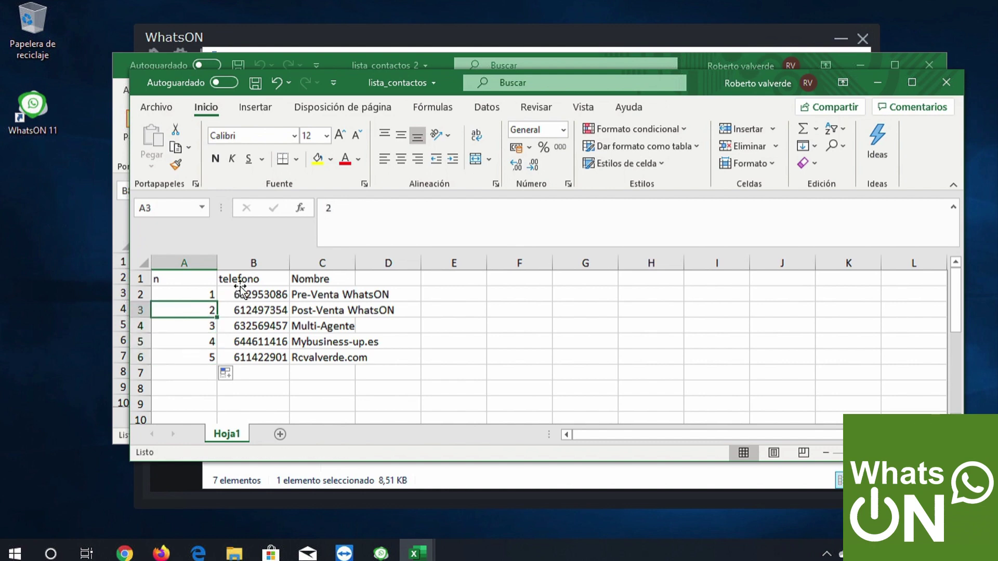
Add the country code 34 in front of the phone numbers in cells B2 and B3 of the telefono column.
{"action": "left_click", "coordinate": [248, 260]}
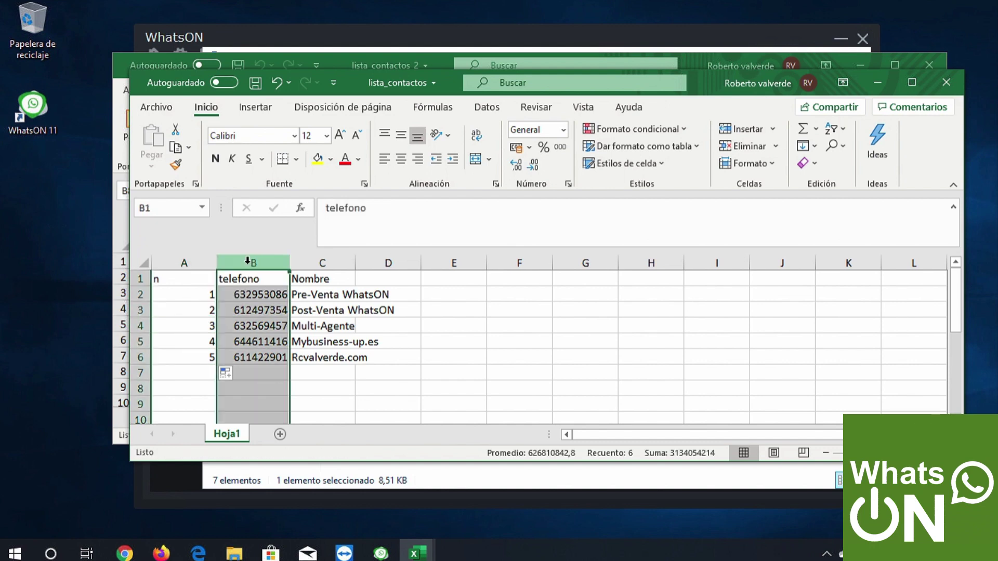
{"action": "left_click", "coordinate": [247, 300]}
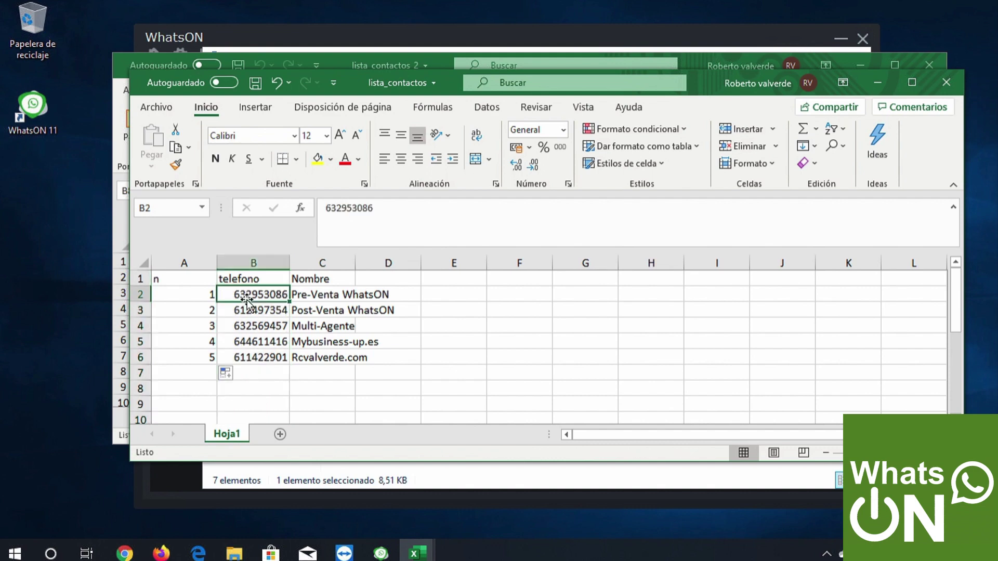
{"action": "left_click", "coordinate": [325, 209]}
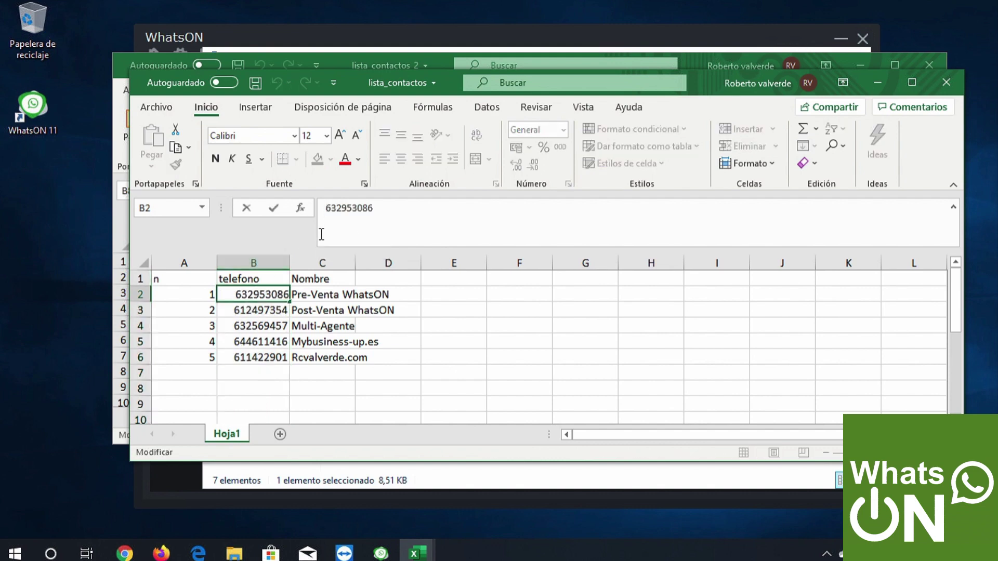
{"action": "type", "text": "34"}
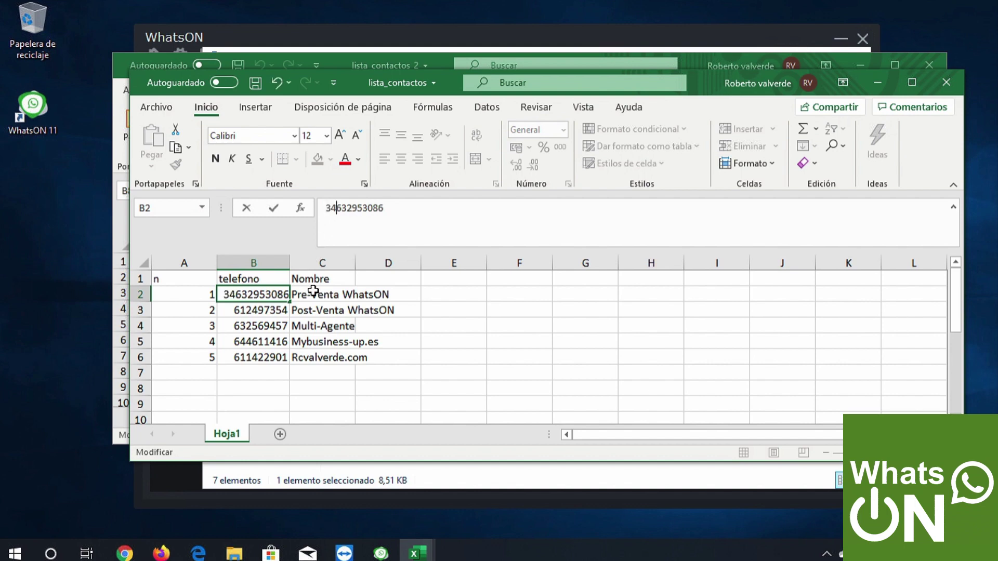
{"action": "left_click", "coordinate": [245, 310]}
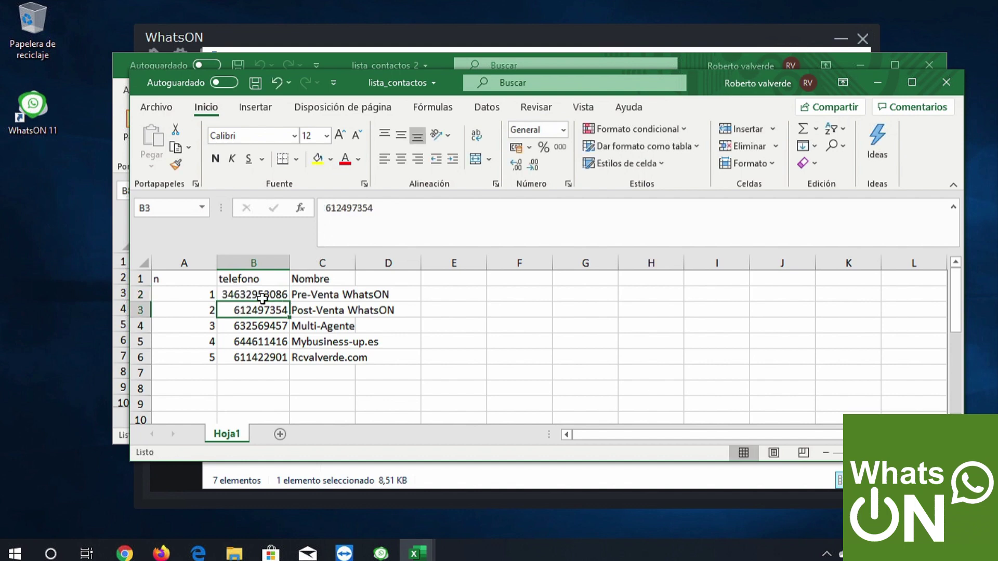
{"action": "left_click", "coordinate": [325, 208]}
{"action": "type", "text": "34"}
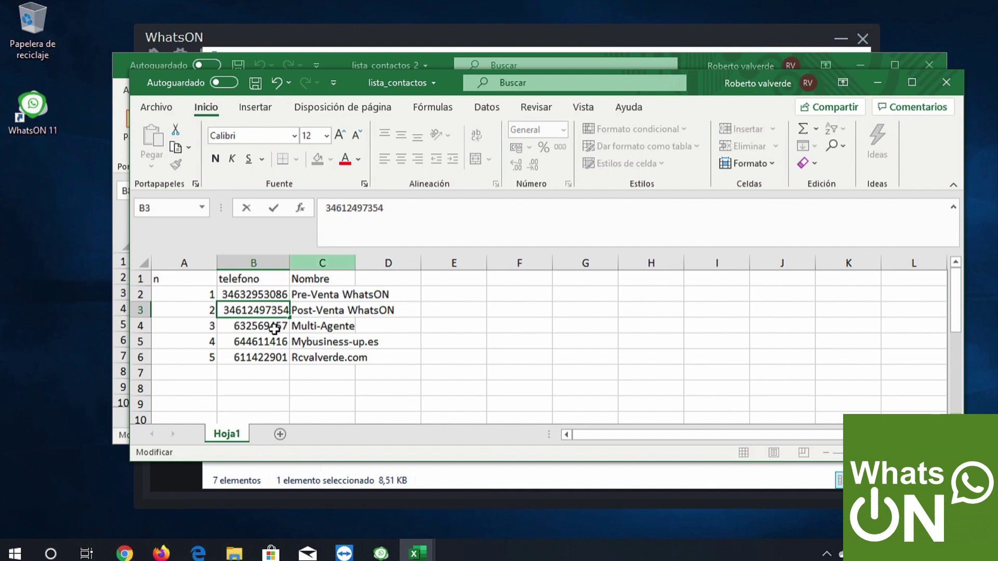
Add the text-formatted prefix '+34 in front of the Multi-Agente phone number in cell B4.
{"action": "left_click", "coordinate": [249, 332]}
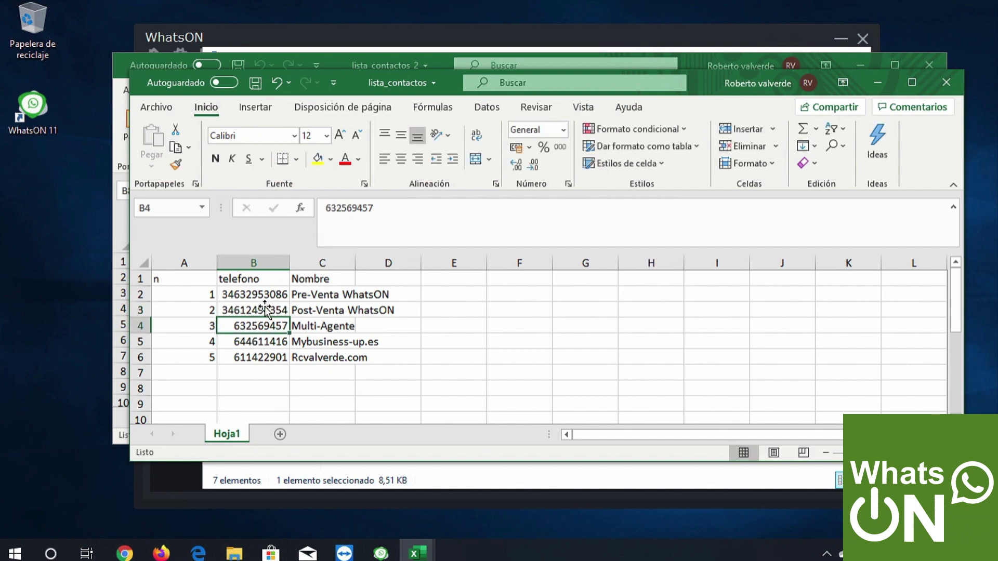
{"action": "left_click", "coordinate": [325, 208]}
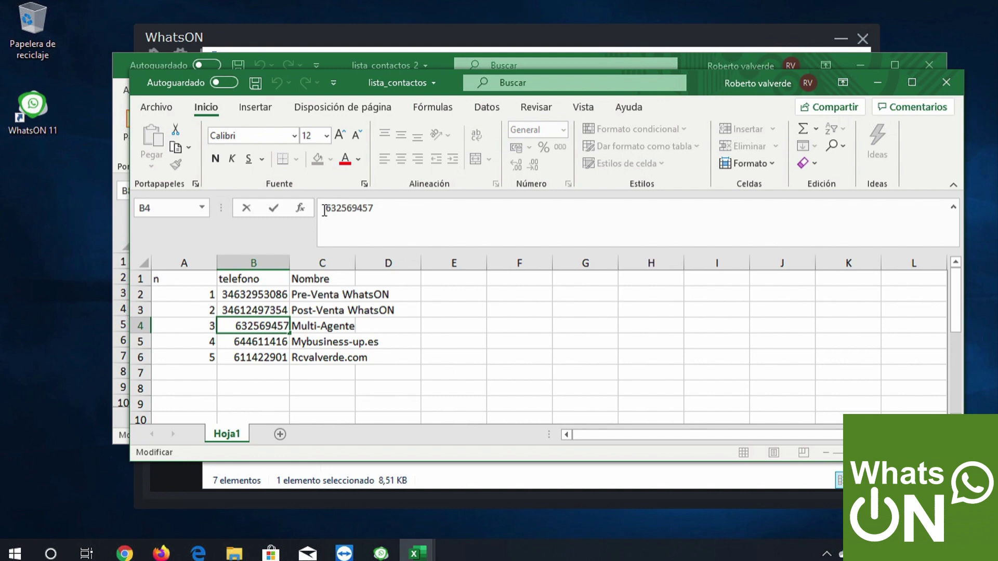
{"action": "type", "text": "+34"}
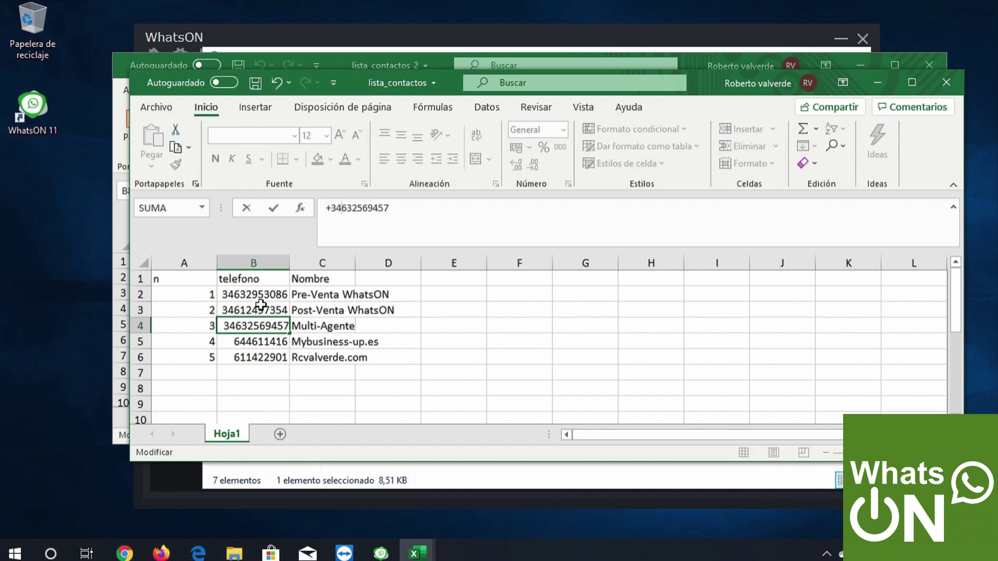
{"action": "key", "text": "Return"}
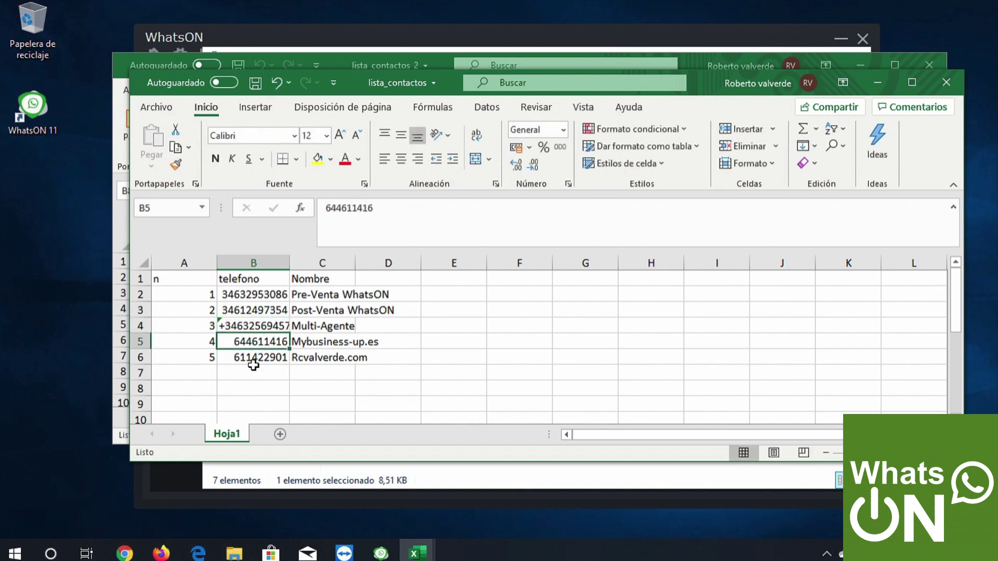
Add the text-formatted prefix '+(34) in front of the Mybusiness-up.es phone number in cell B5.
{"action": "left_click", "coordinate": [326, 209]}
{"action": "type", "text": "+34"}
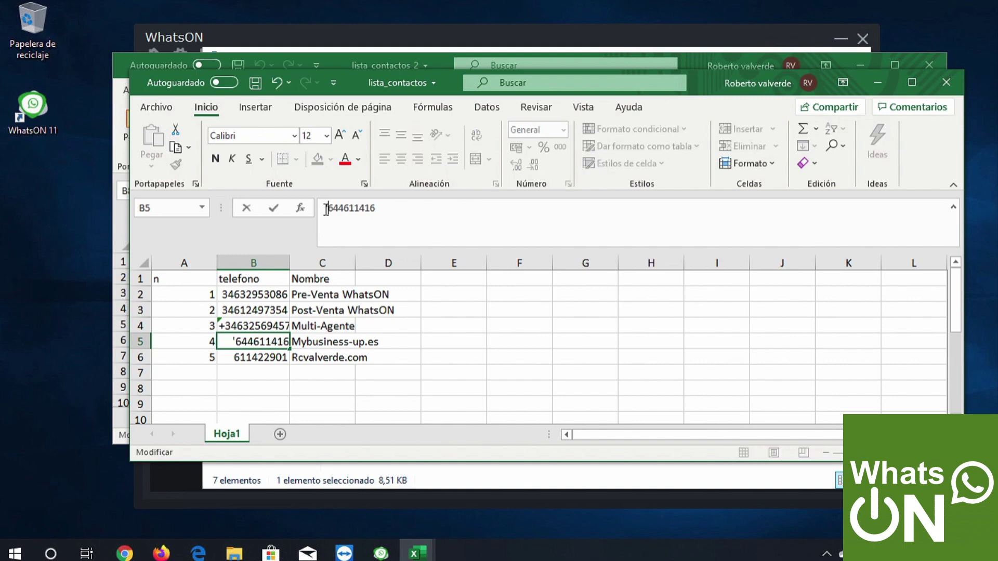
{"action": "type", "text": ")"}
{"action": "type", "text": "("}
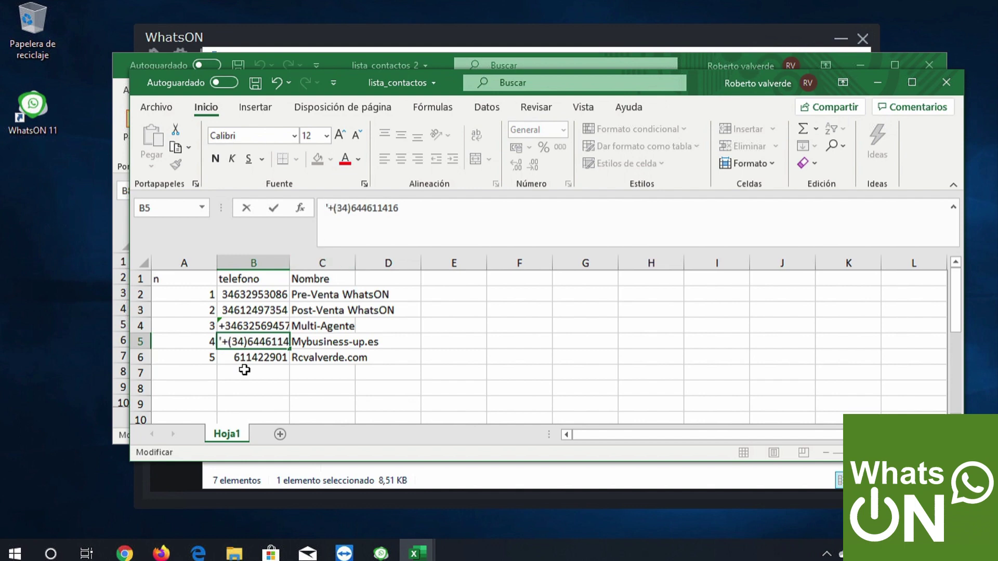
{"action": "left_click", "coordinate": [245, 369]}
Prefix the phone number in B6 with '+(34) and a space, and insert a hyphen after its first three digits.
{"action": "left_click", "coordinate": [244, 359]}
{"action": "left_click", "coordinate": [327, 211]}
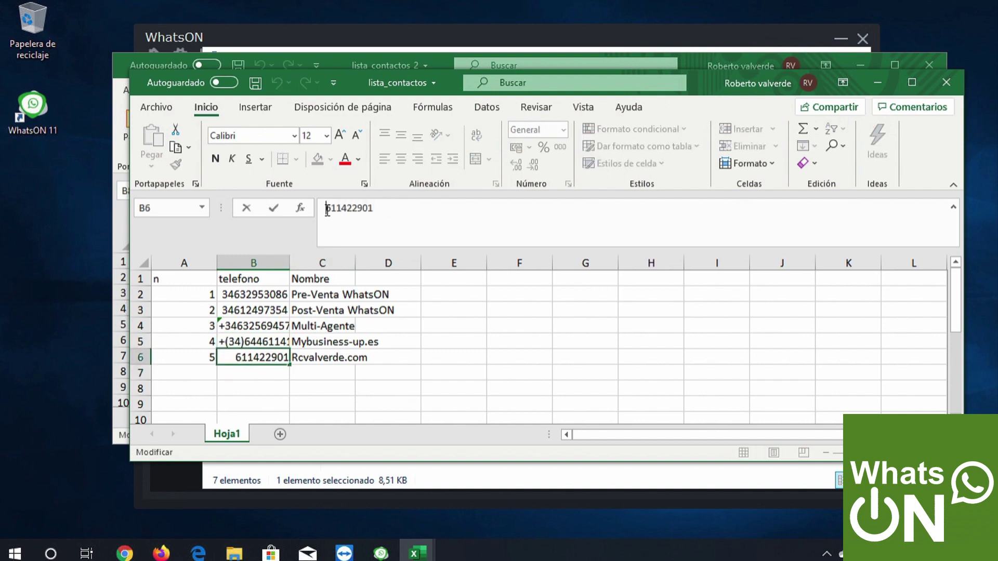
{"action": "type", "text": "'+(34) "}
{"action": "type", "text": "-"}
{"action": "left_click", "coordinate": [277, 384]}
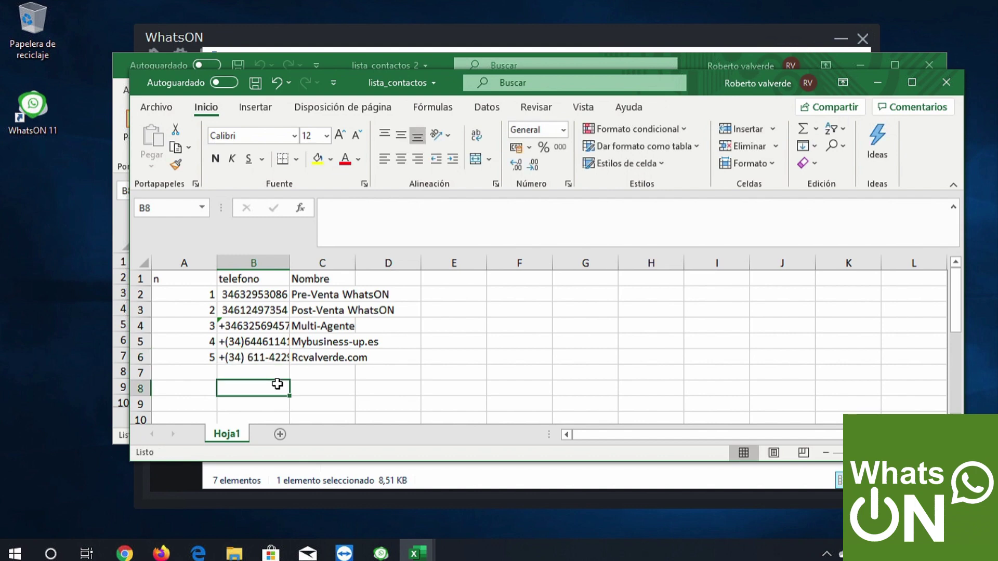
Compare the phone number formats in B2:B6, checking for plus signs, parentheses, spaces and hyphens.
{"action": "left_click", "coordinate": [245, 298]}
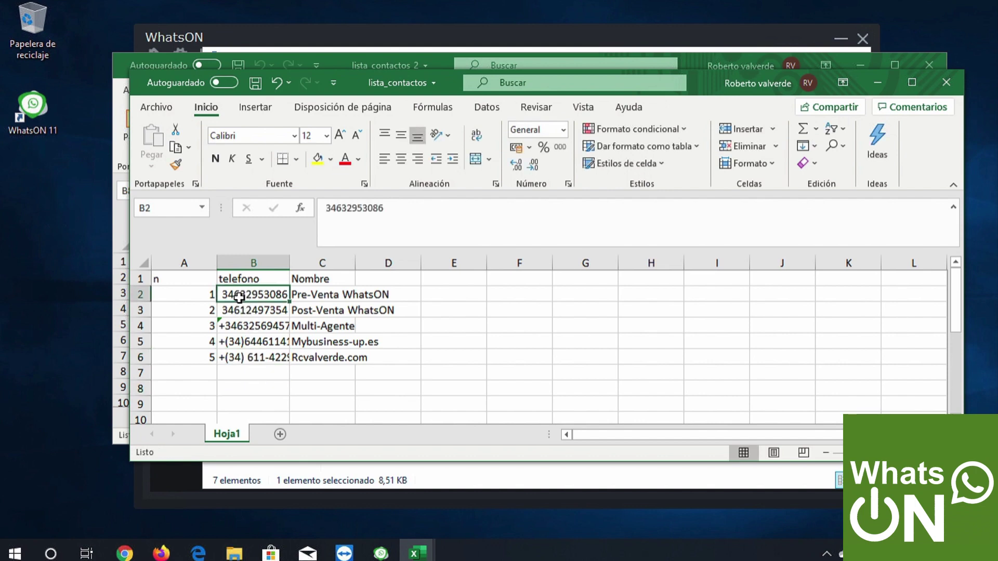
{"action": "left_click", "coordinate": [247, 328]}
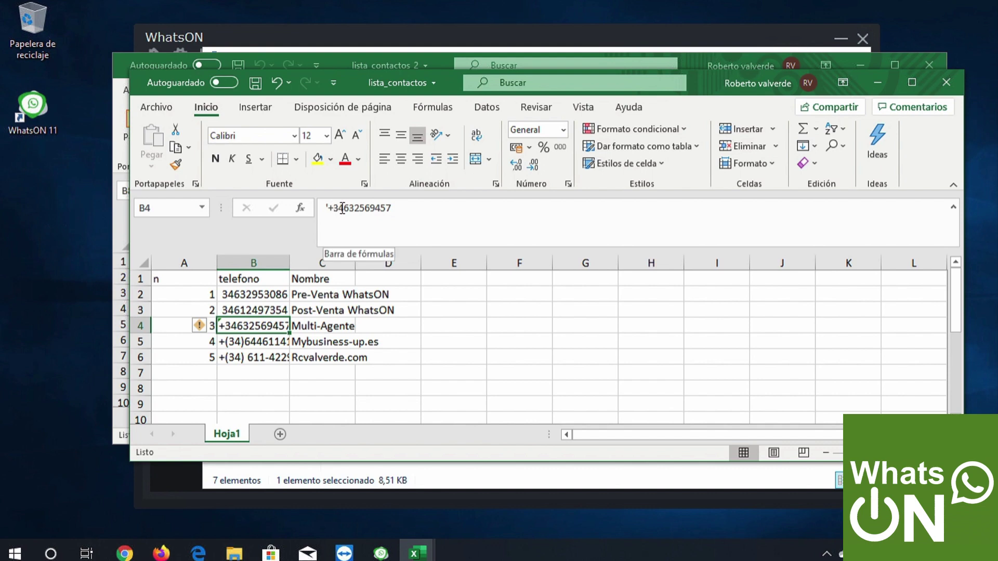
{"action": "left_click", "coordinate": [237, 357]}
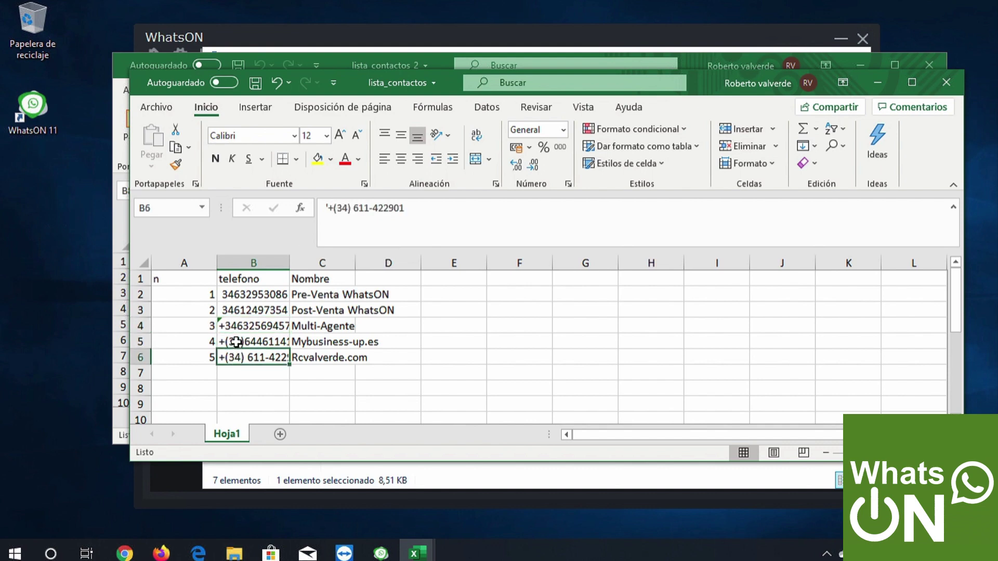
{"action": "left_click", "coordinate": [237, 343]}
{"action": "left_click", "coordinate": [237, 327]}
{"action": "left_click", "coordinate": [237, 346]}
{"action": "left_click", "coordinate": [237, 357]}
{"action": "left_click", "coordinate": [237, 342]}
{"action": "left_click", "coordinate": [237, 328]}
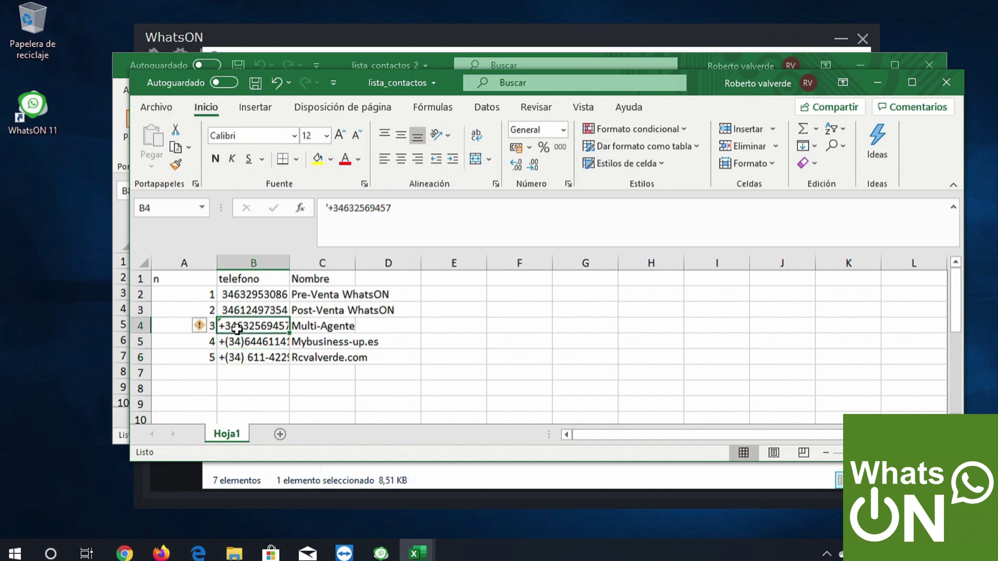
{"action": "key", "text": "ctrl+z"}
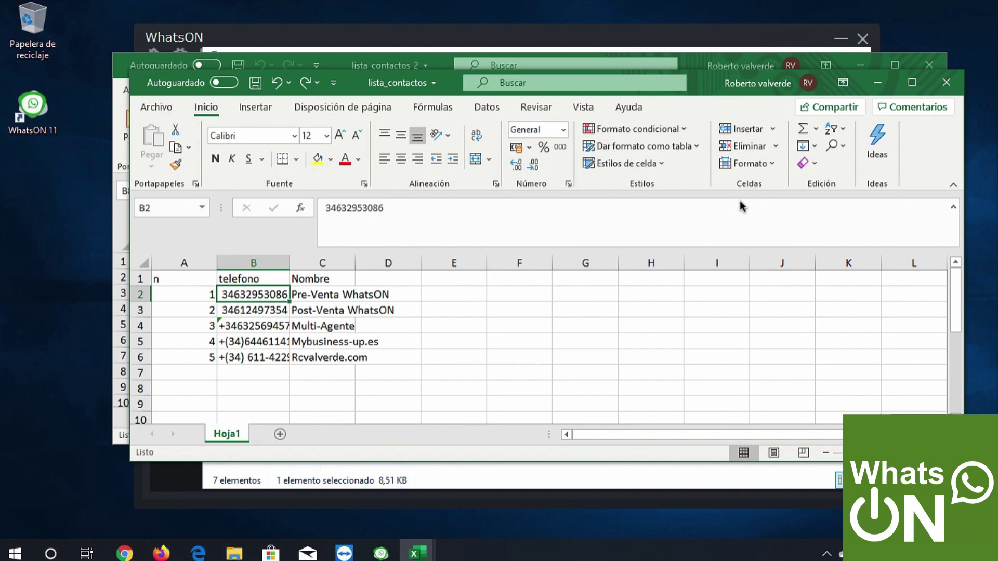
Remove every + from the sheet by replacing all occurrences with nothing through Find and Replace.
{"action": "left_click", "coordinate": [834, 147]}
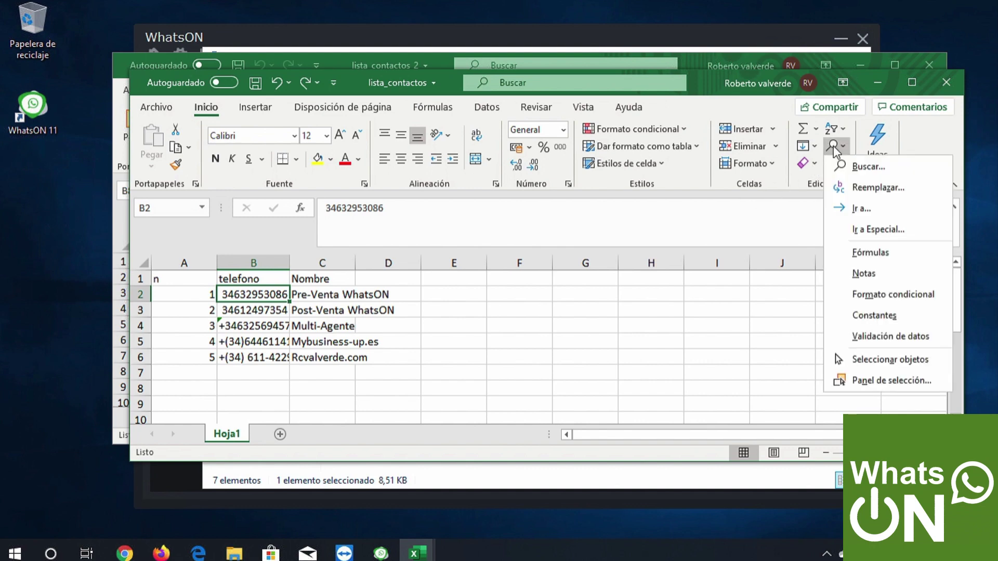
{"action": "left_click", "coordinate": [853, 188]}
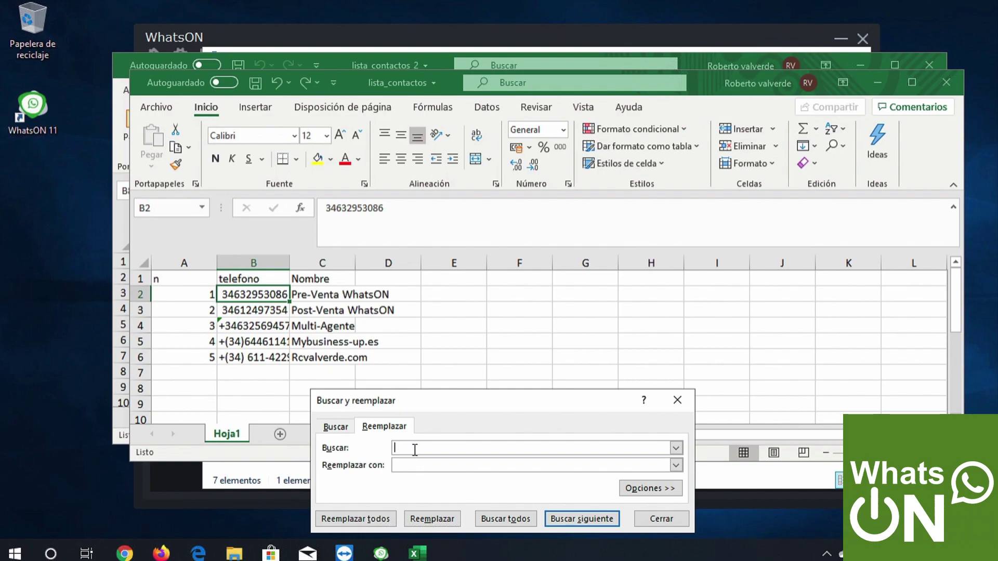
{"action": "type", "text": "+"}
{"action": "left_click", "coordinate": [406, 467]}
{"action": "left_click", "coordinate": [370, 519]}
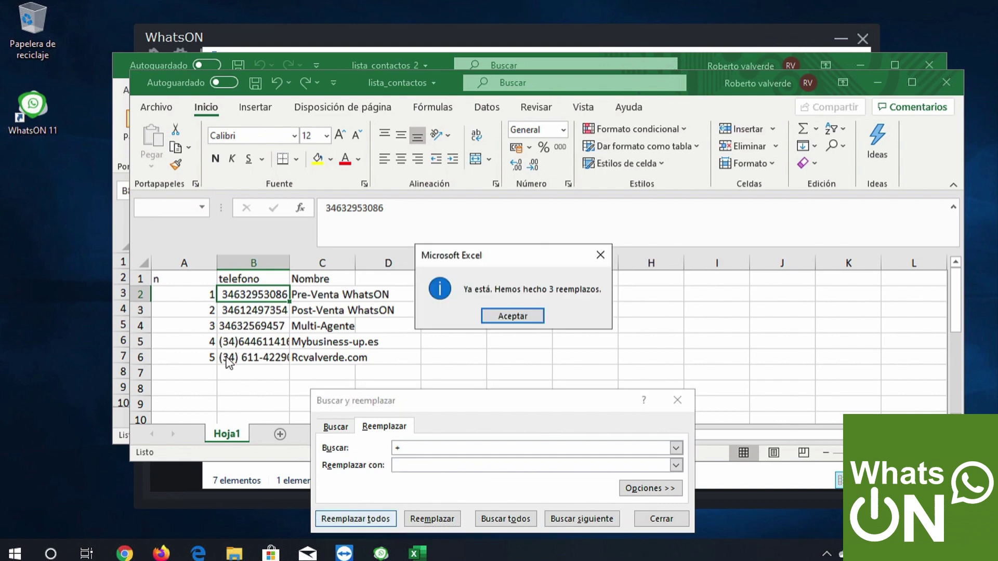
{"action": "left_click", "coordinate": [512, 318]}
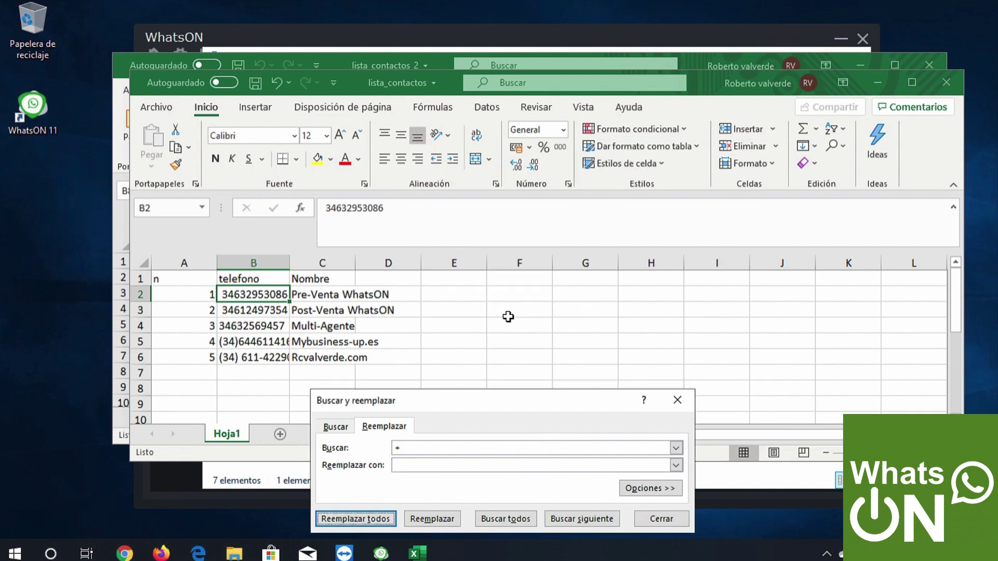
Replace all opening parentheses and all closing parentheses in the sheet with nothing.
{"action": "left_click_drag", "start_coordinate": [405, 448], "coordinate": [390, 450]}
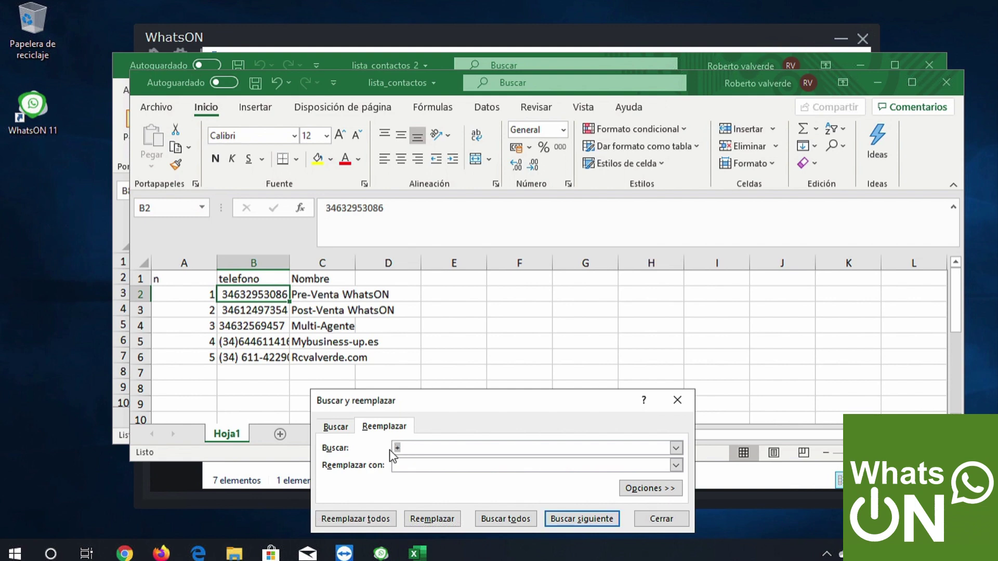
{"action": "type", "text": "("}
{"action": "left_click", "coordinate": [373, 519]}
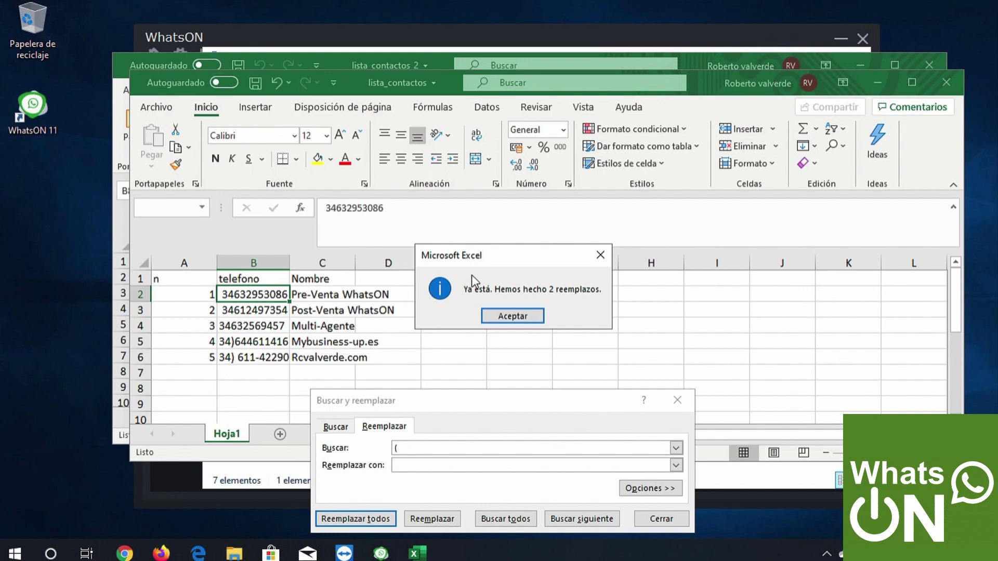
{"action": "left_click", "coordinate": [513, 316]}
{"action": "left_click", "coordinate": [409, 447]}
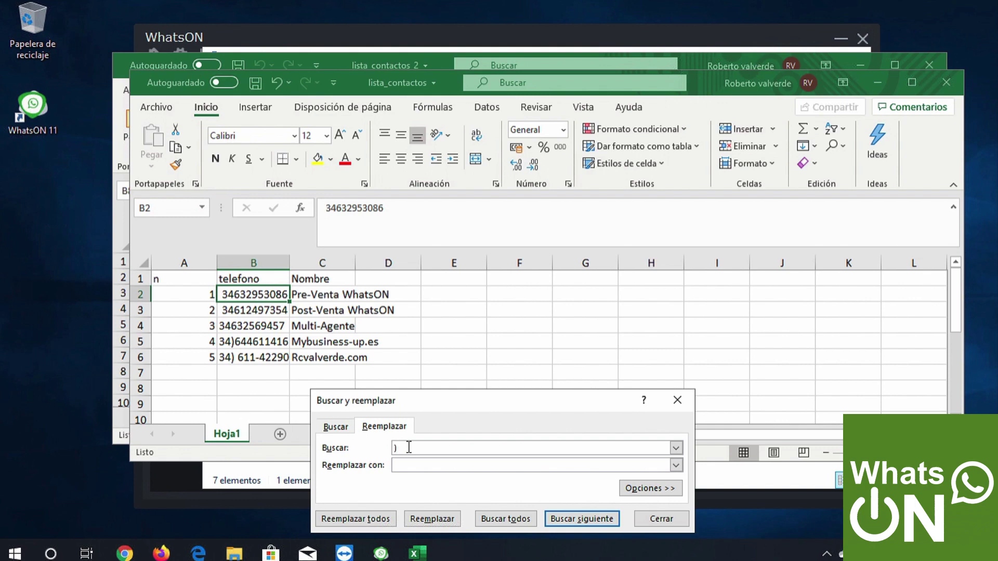
{"action": "left_click", "coordinate": [366, 521]}
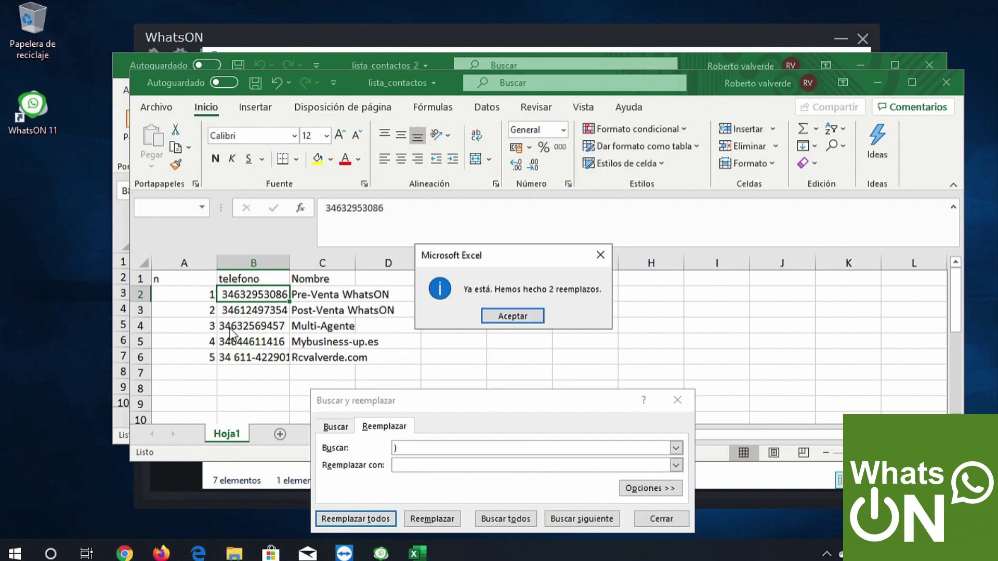
{"action": "left_click", "coordinate": [520, 316]}
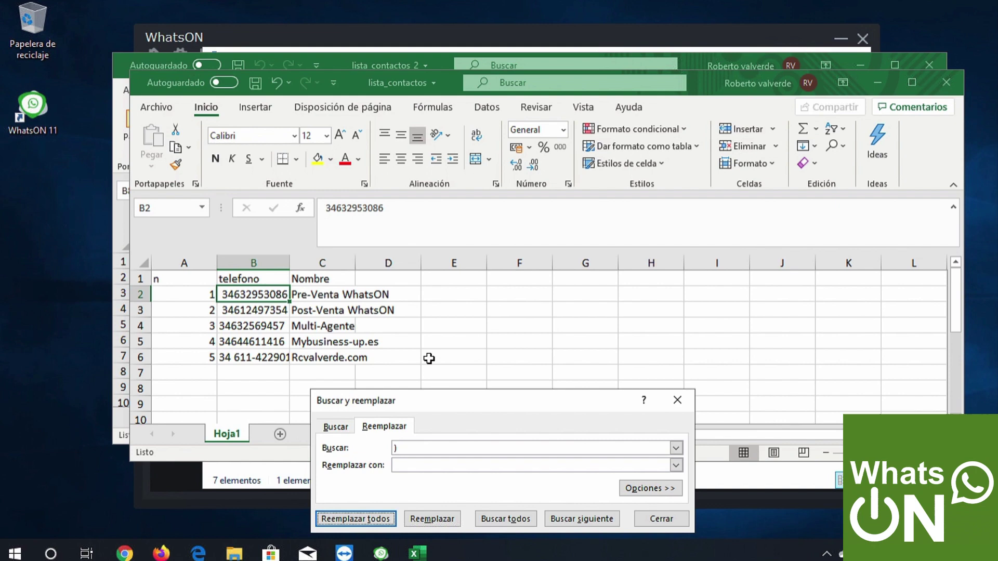
Replace all hyphens in the sheet with nothing.
{"action": "left_click", "coordinate": [403, 447]}
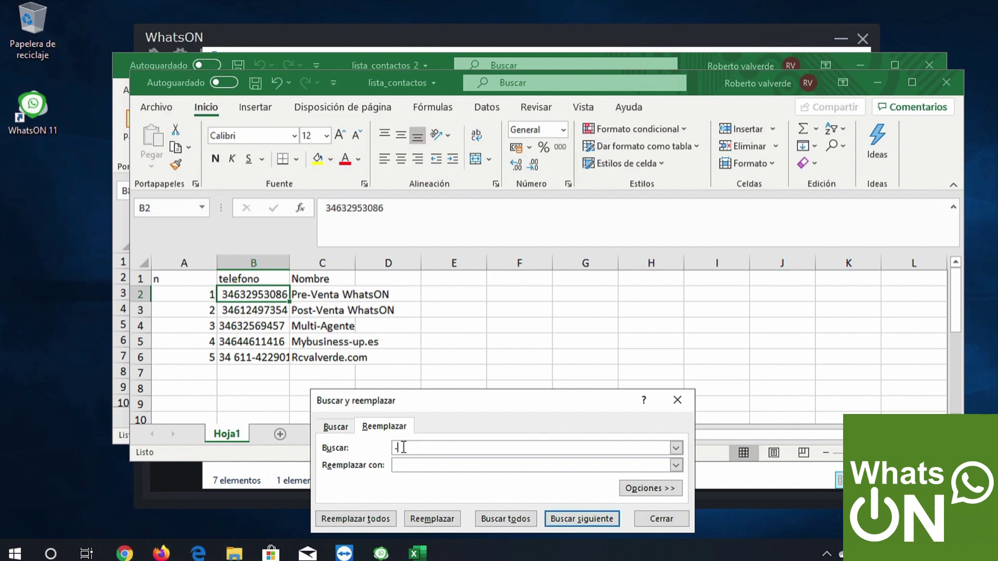
{"action": "left_click", "coordinate": [399, 465]}
{"action": "left_click", "coordinate": [364, 519]}
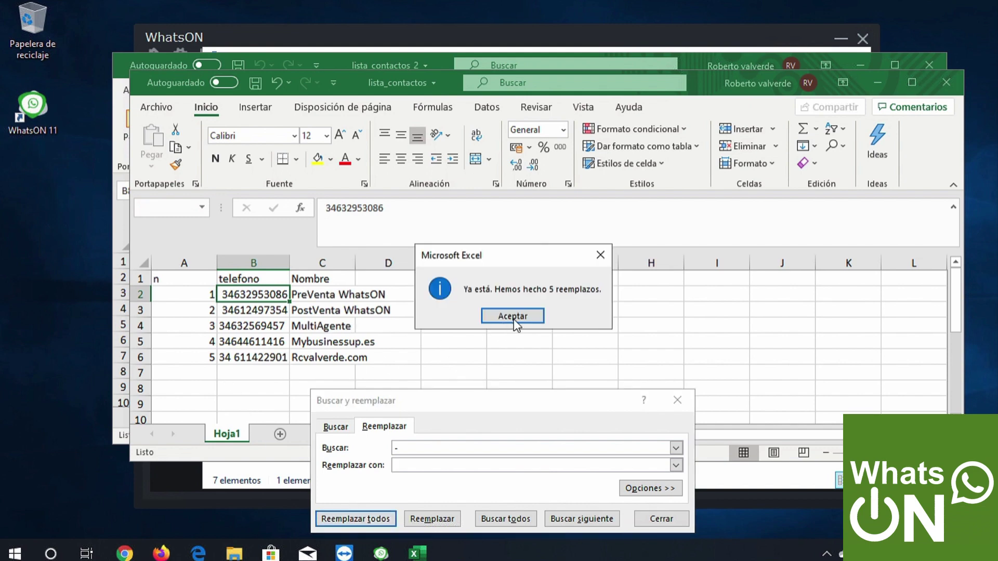
{"action": "left_click", "coordinate": [515, 321]}
Replace all spaces in the sheet with nothing and close Find and Replace.
{"action": "left_click", "coordinate": [401, 449]}
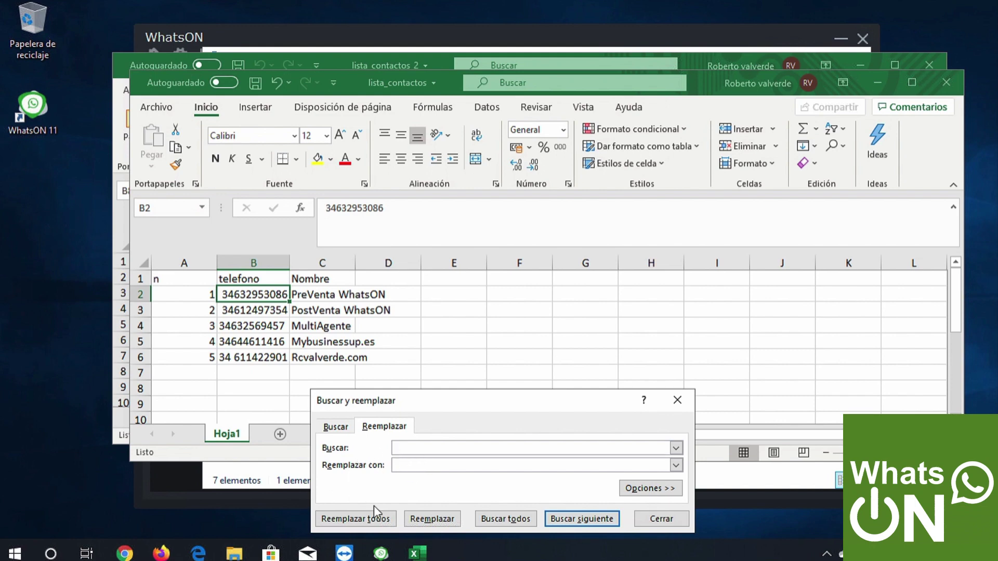
{"action": "left_click", "coordinate": [376, 520]}
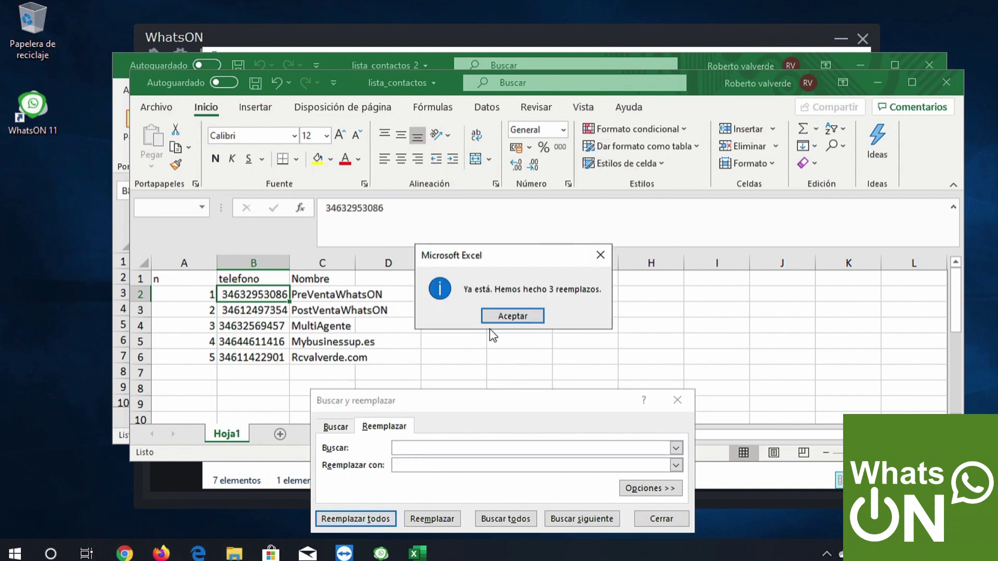
{"action": "left_click", "coordinate": [512, 315]}
{"action": "left_click", "coordinate": [668, 520]}
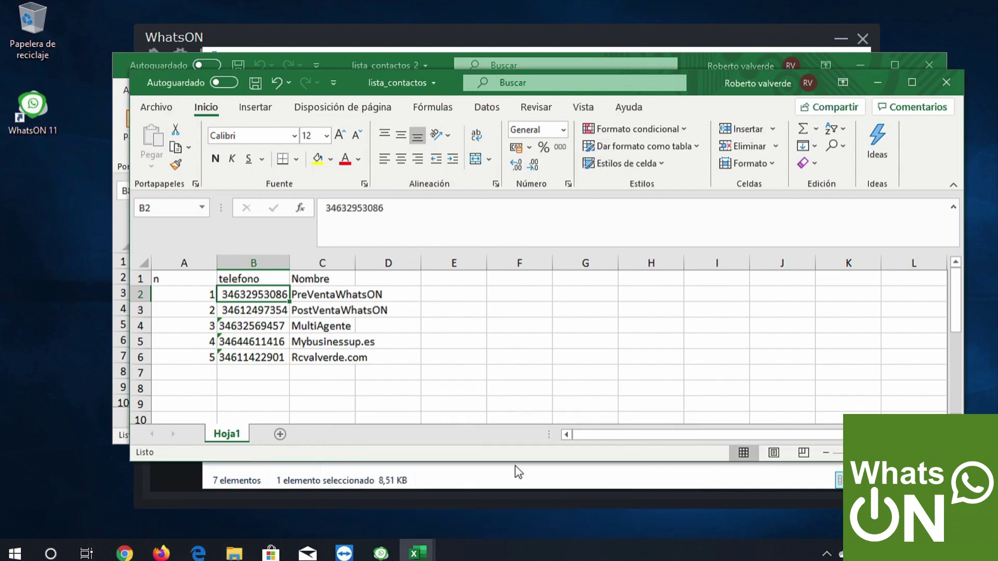
{"action": "left_click", "coordinate": [314, 388]}
{"action": "left_click", "coordinate": [260, 390]}
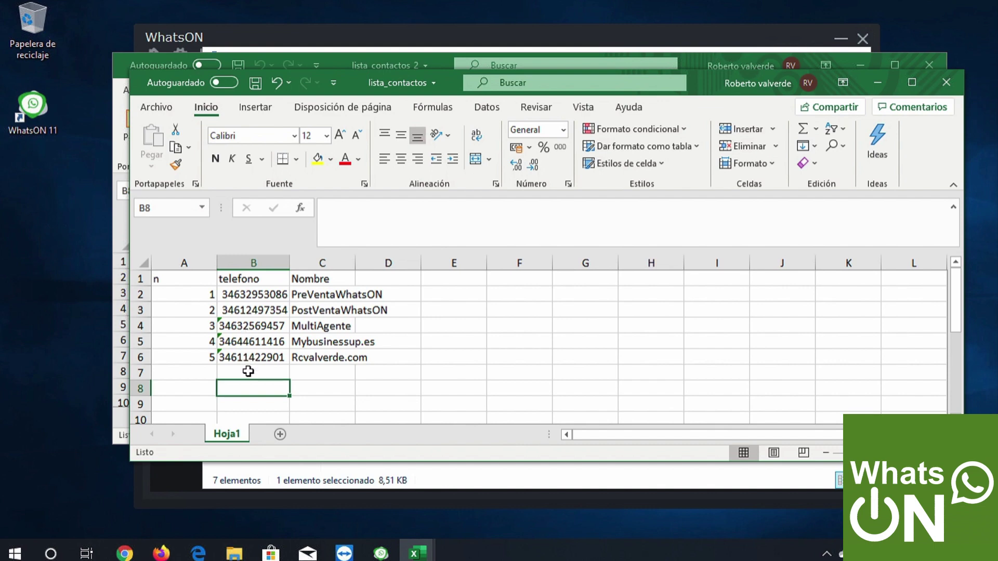
{"action": "left_click", "coordinate": [206, 387]}
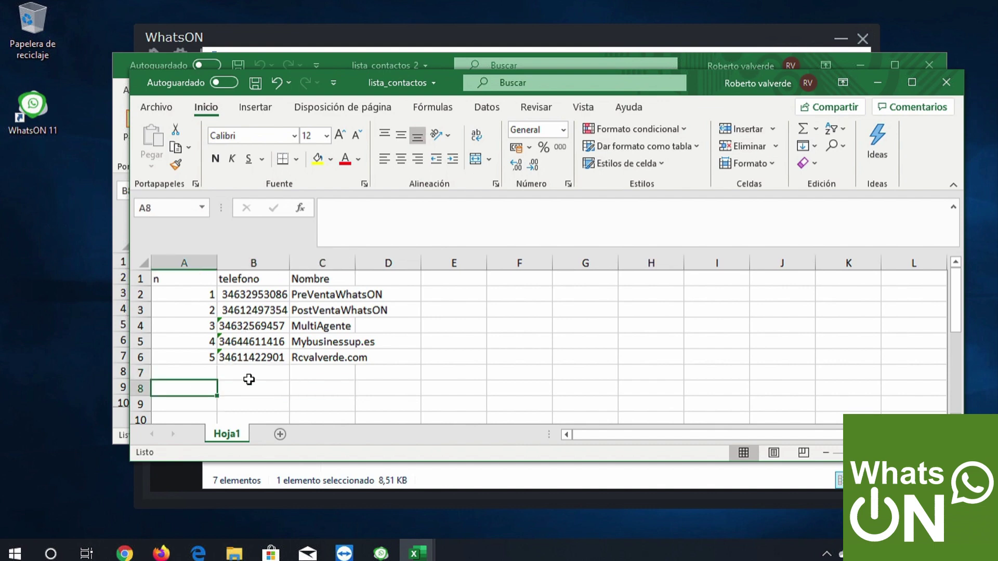
Close lista_contactos without saving its changes, then close lista_contactos_2 and return to WhatsON.
{"action": "left_click", "coordinate": [250, 377]}
{"action": "left_click", "coordinate": [232, 312]}
{"action": "left_click", "coordinate": [229, 293]}
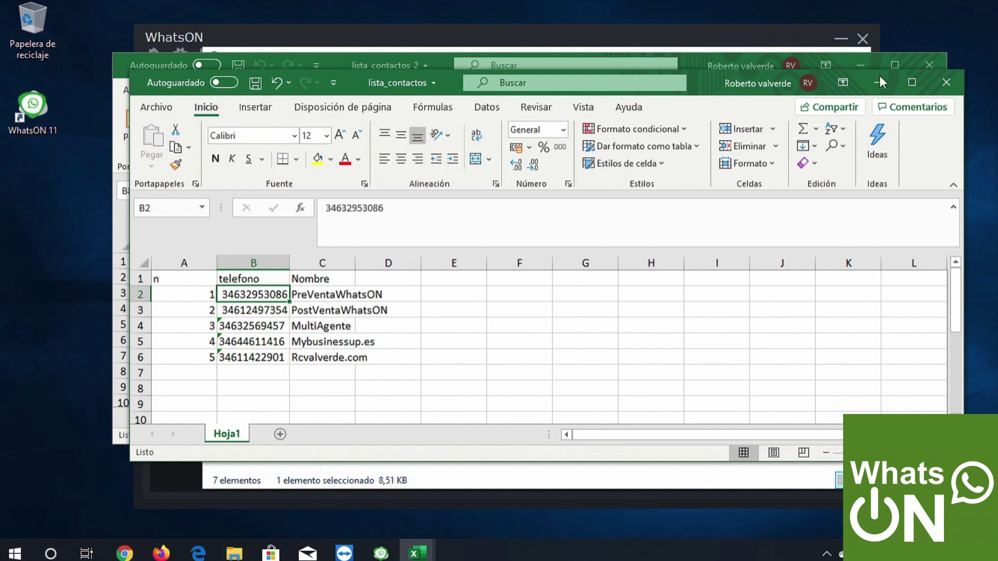
{"action": "left_click", "coordinate": [944, 83]}
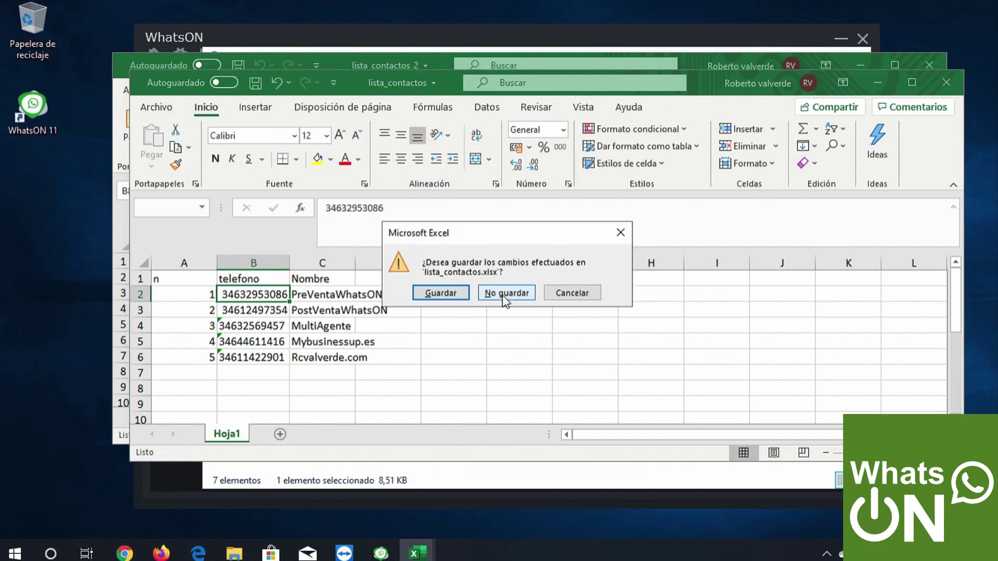
{"action": "left_click", "coordinate": [503, 293]}
{"action": "left_click", "coordinate": [937, 59]}
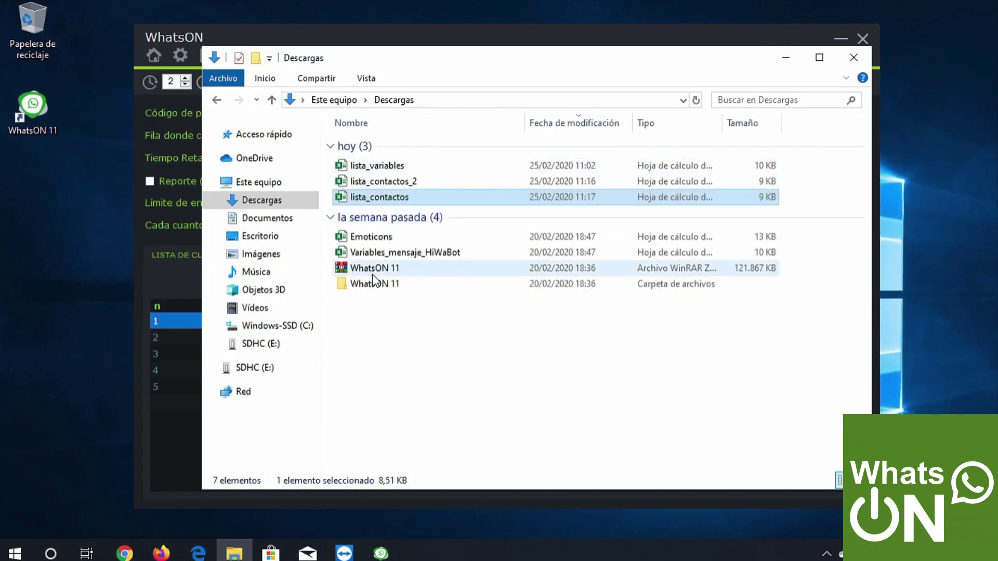
{"action": "left_click", "coordinate": [785, 57]}
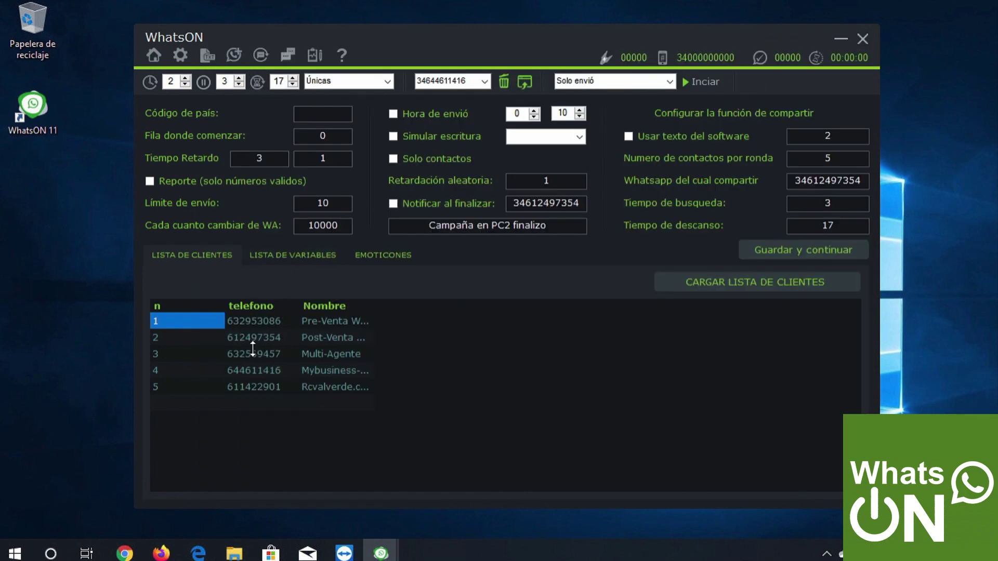
Examine the phone numbers in the telefono column of the loaded client list, row by row.
{"action": "left_click", "coordinate": [229, 324]}
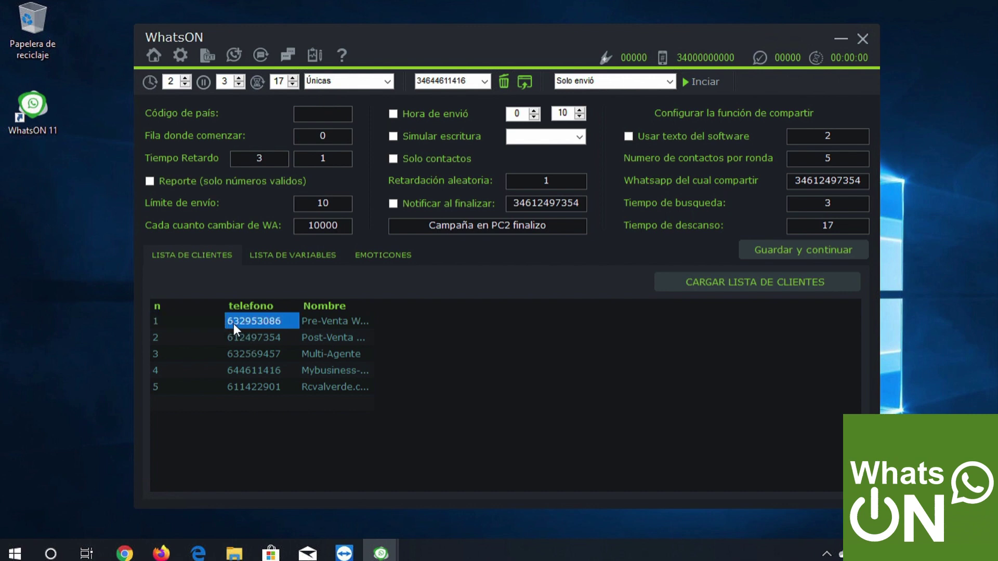
{"action": "left_click", "coordinate": [237, 338]}
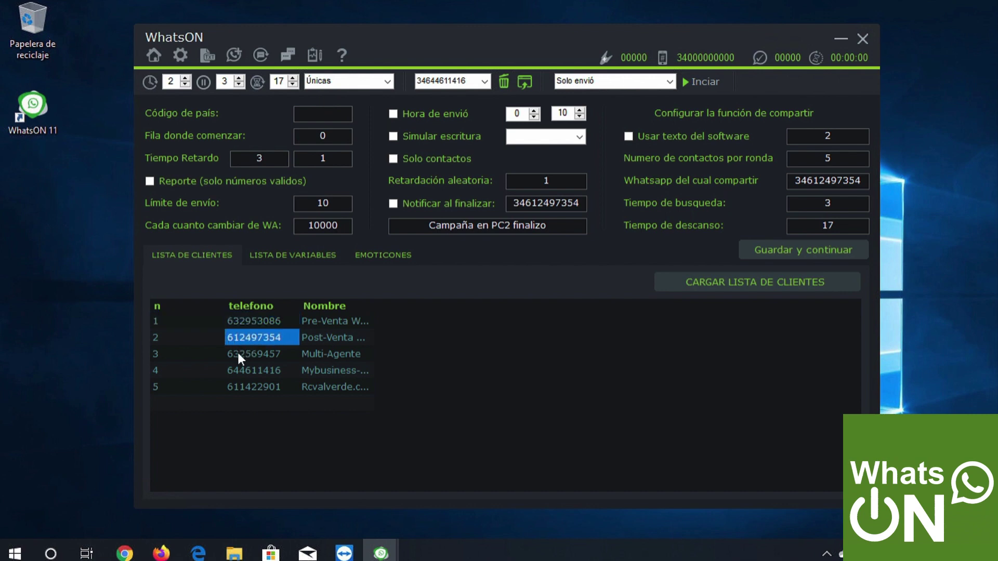
{"action": "left_click", "coordinate": [238, 354]}
{"action": "left_click", "coordinate": [238, 370]}
{"action": "left_click", "coordinate": [236, 385]}
{"action": "left_click", "coordinate": [238, 370]}
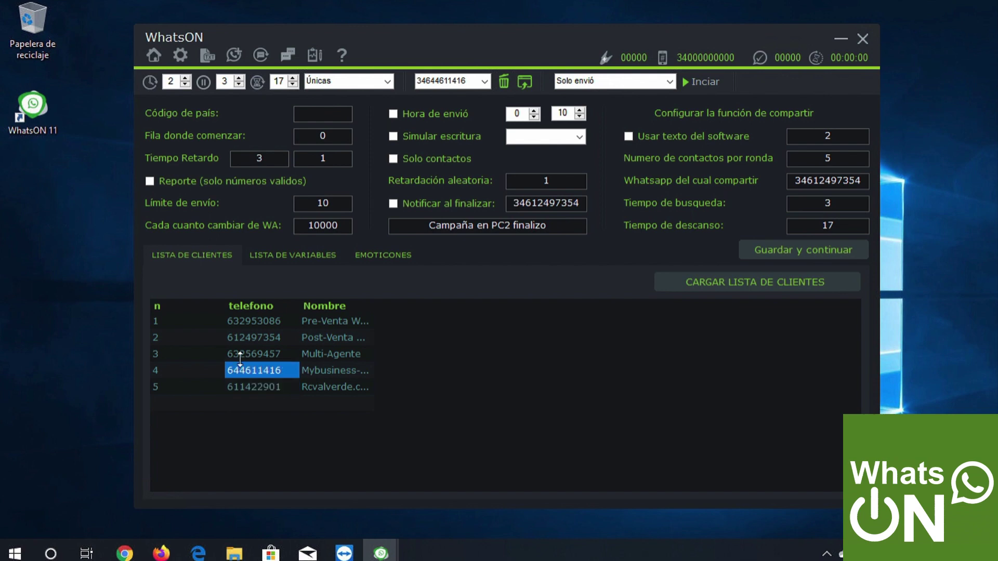
{"action": "left_click", "coordinate": [241, 354]}
{"action": "left_click", "coordinate": [242, 338]}
{"action": "left_click", "coordinate": [243, 326]}
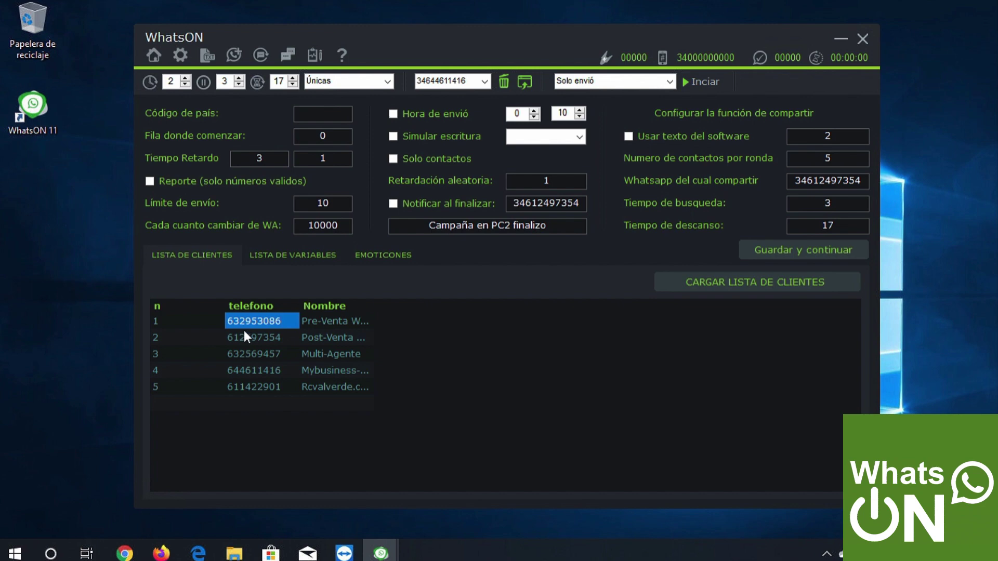
{"action": "left_click_drag", "start_coordinate": [244, 338], "coordinate": [242, 354]}
{"action": "left_click", "coordinate": [242, 367]}
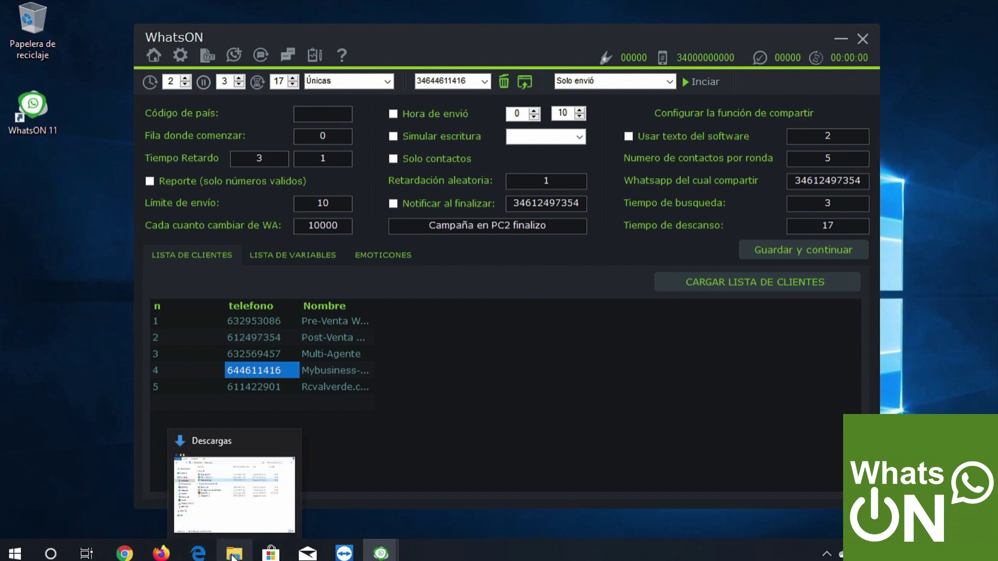
Open the lista_contactos workbook from the Descargas folder and add the header Pendiente in cell D1.
{"action": "left_click", "coordinate": [234, 554]}
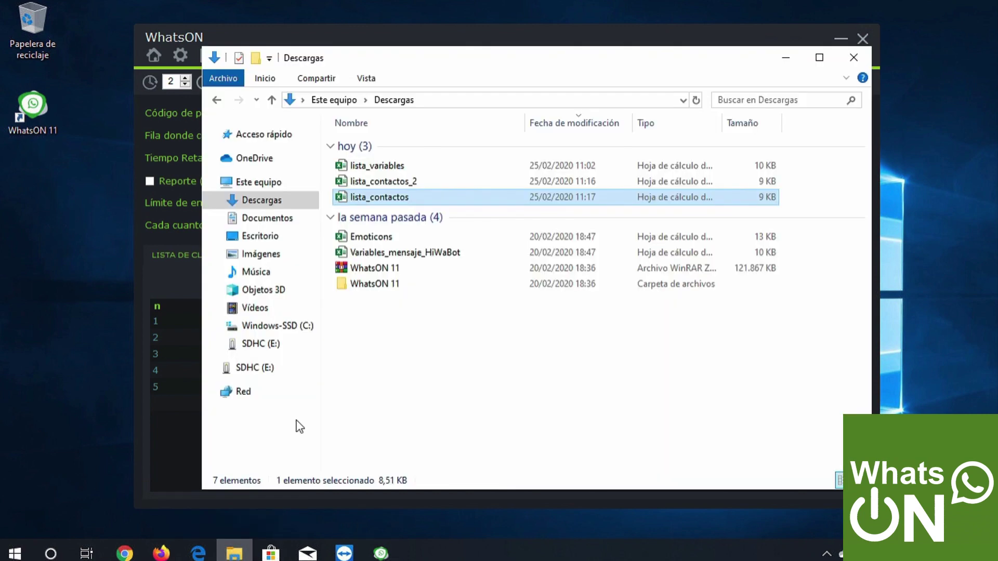
{"action": "double_click", "coordinate": [385, 199]}
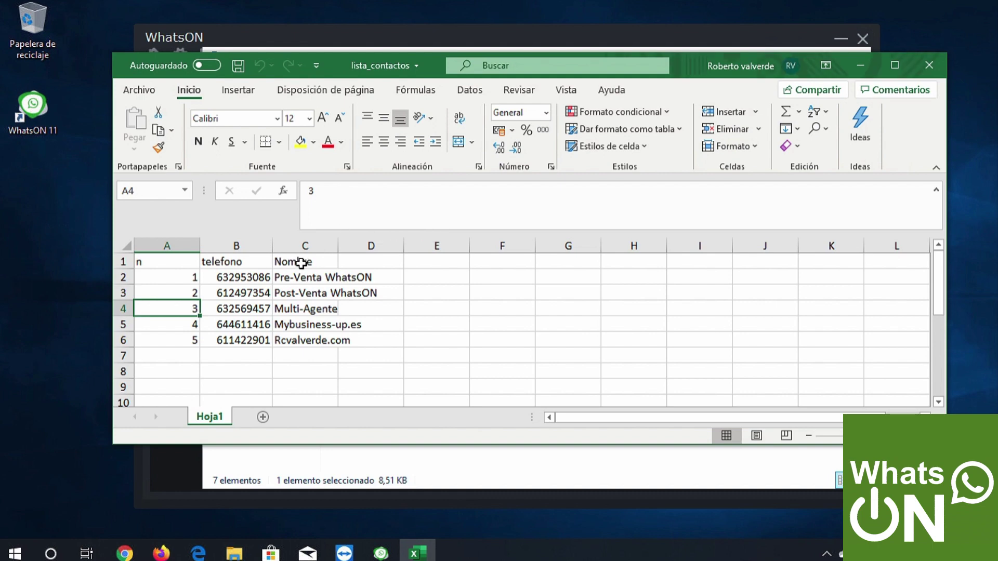
{"action": "left_click", "coordinate": [300, 262]}
{"action": "left_click", "coordinate": [372, 261]}
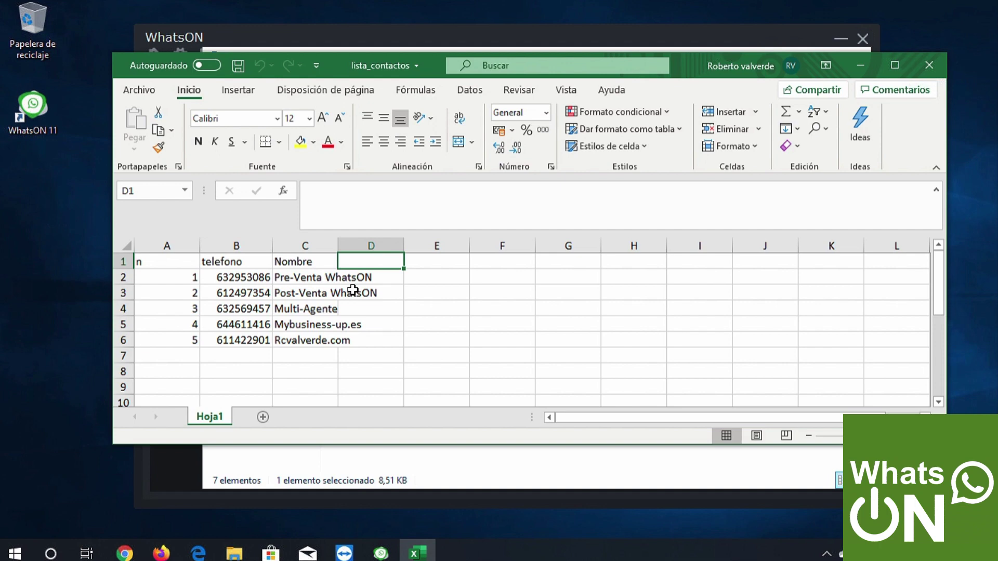
{"action": "type", "text": "Pendient"}
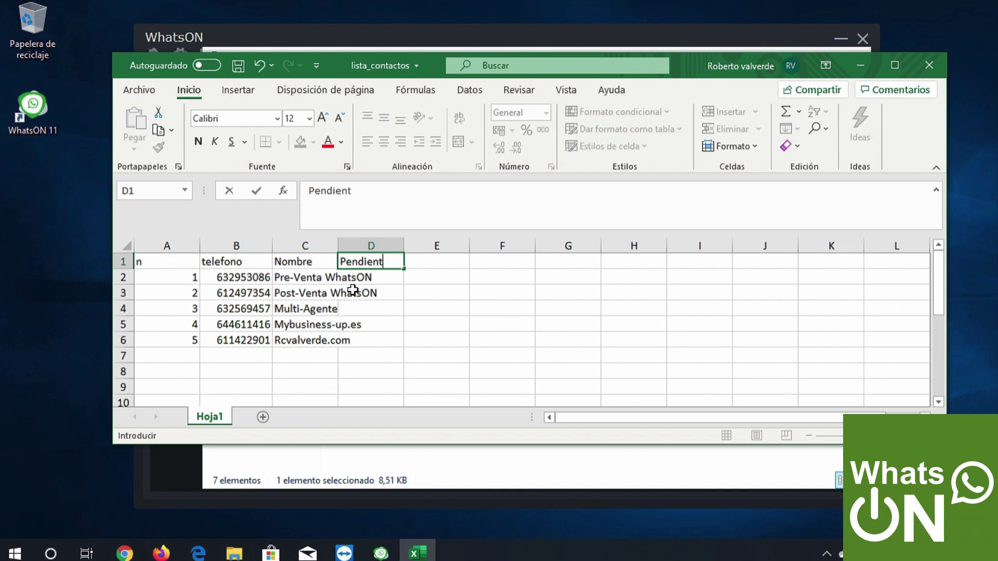
{"action": "type", "text": "e"}
Fill in the first two Pendiente amounts, 234$ in D2 and 123$ in D3.
{"action": "left_click", "coordinate": [384, 280]}
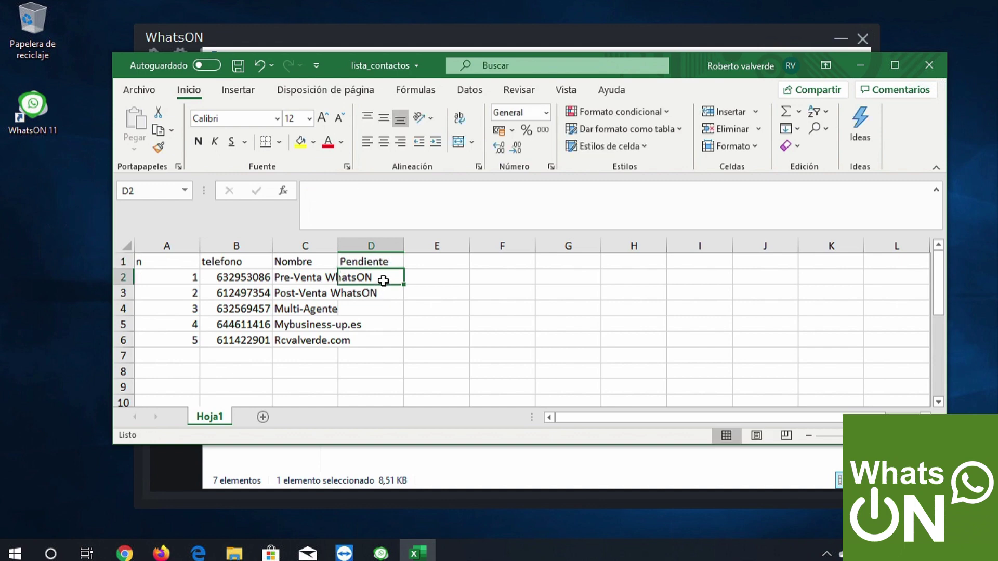
{"action": "type", "text": "234"}
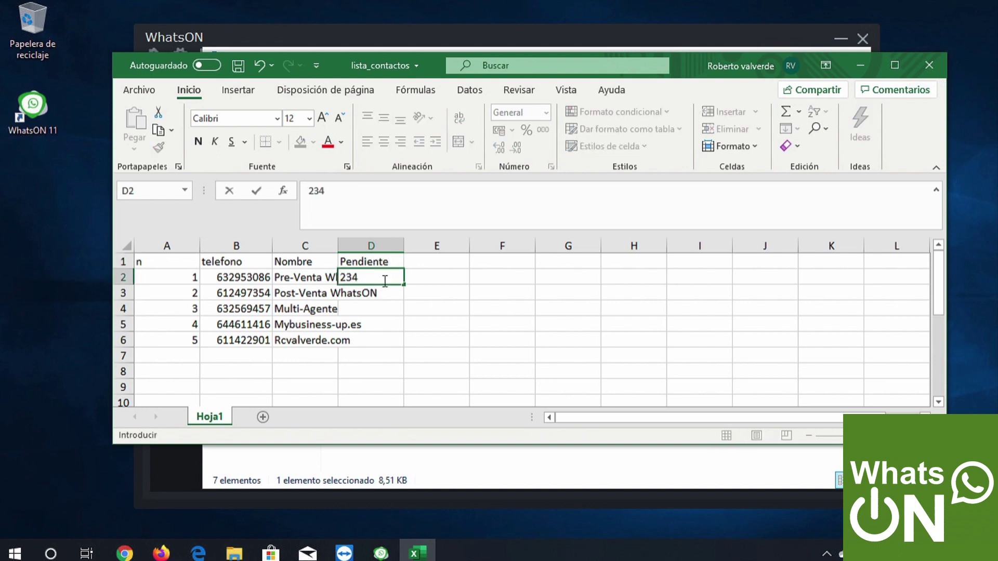
{"action": "type", "text": "$"}
{"action": "key", "text": "Return"}
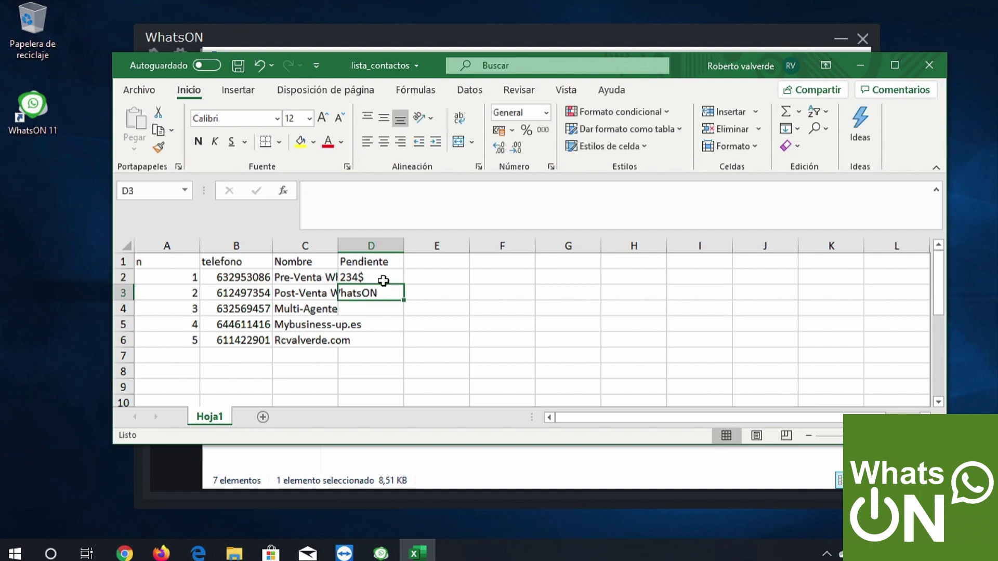
{"action": "type", "text": "123"}
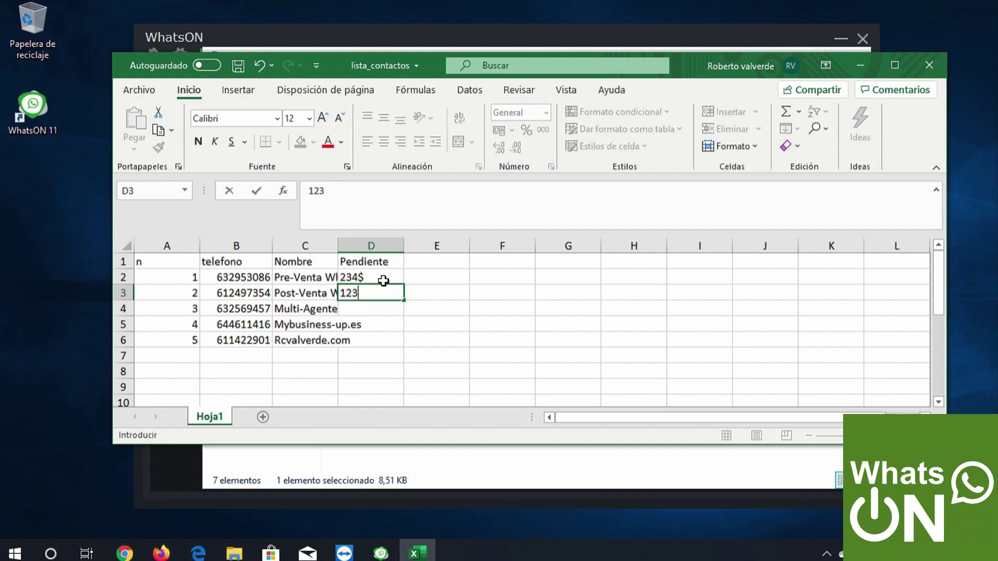
{"action": "type", "text": "$"}
{"action": "key", "text": "Return"}
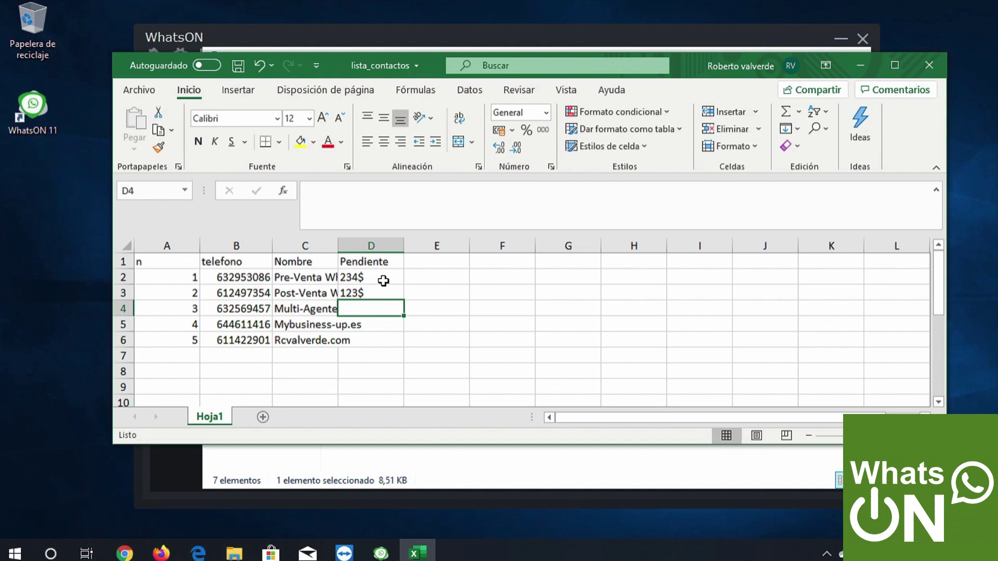
{"action": "left_click", "coordinate": [360, 337]}
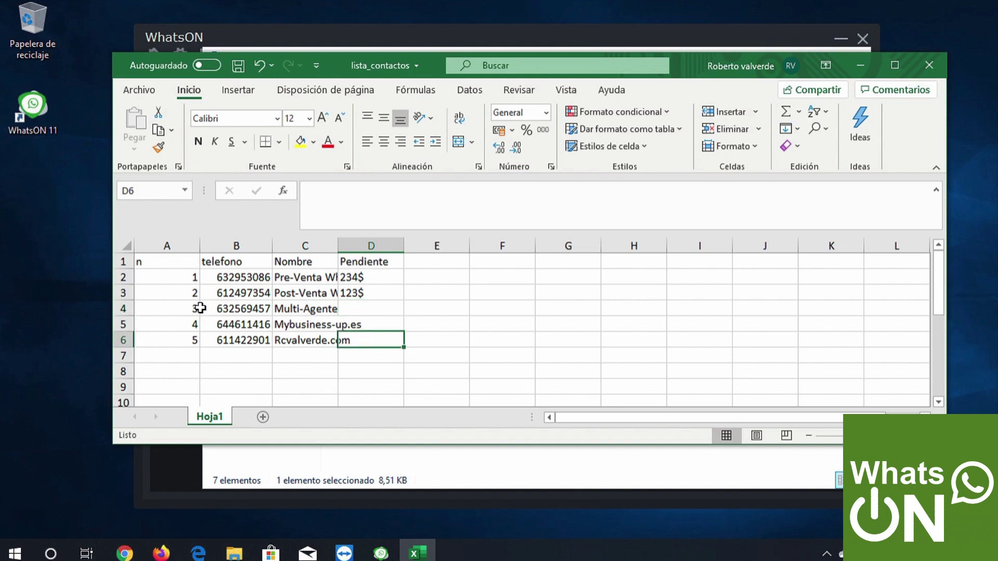
Examine the sheet's column structure from n, telefono, Nombre and Pendiente through the empty columns up to H.
{"action": "left_click", "coordinate": [169, 245]}
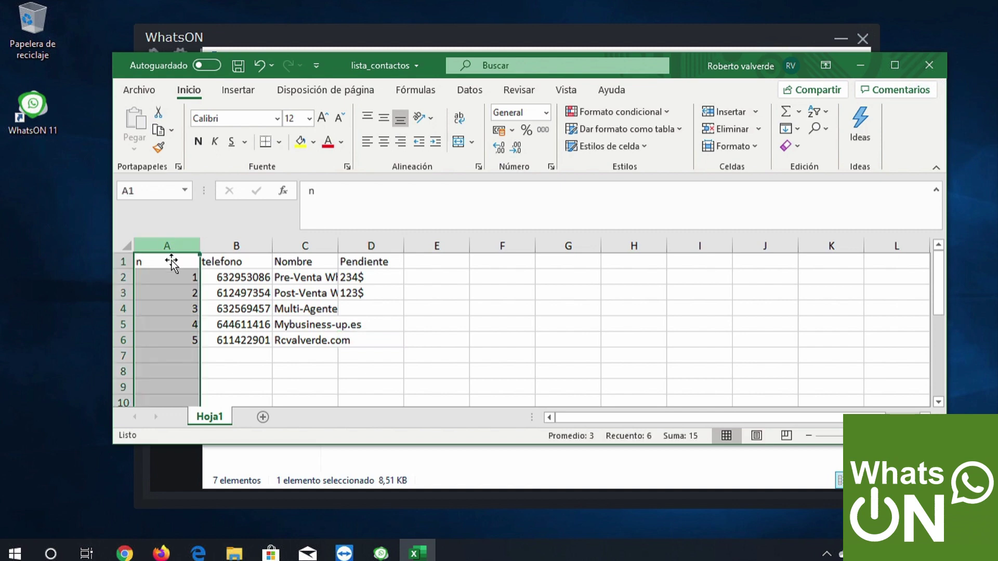
{"action": "left_click", "coordinate": [237, 242]}
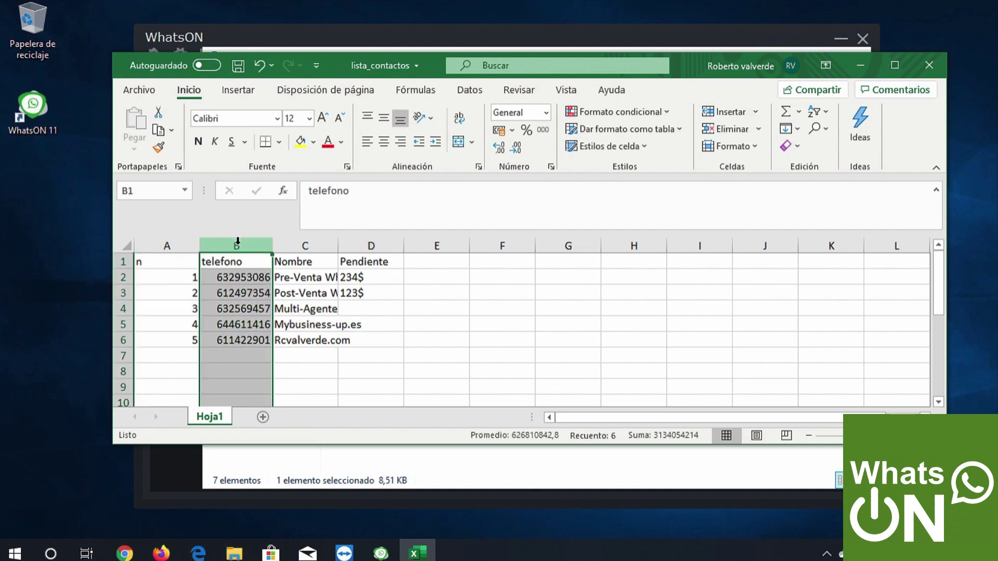
{"action": "left_click", "coordinate": [304, 244]}
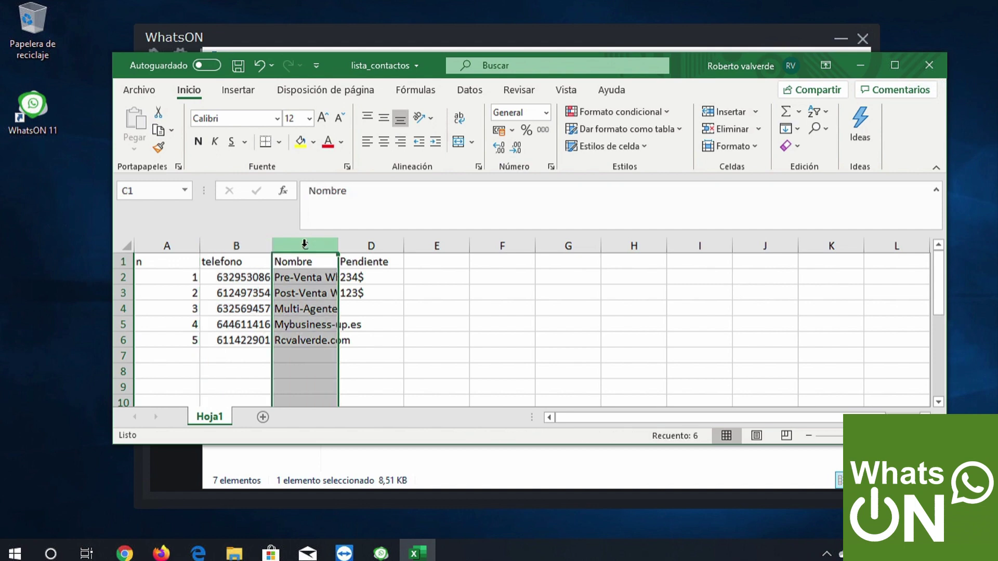
{"action": "left_click", "coordinate": [377, 245]}
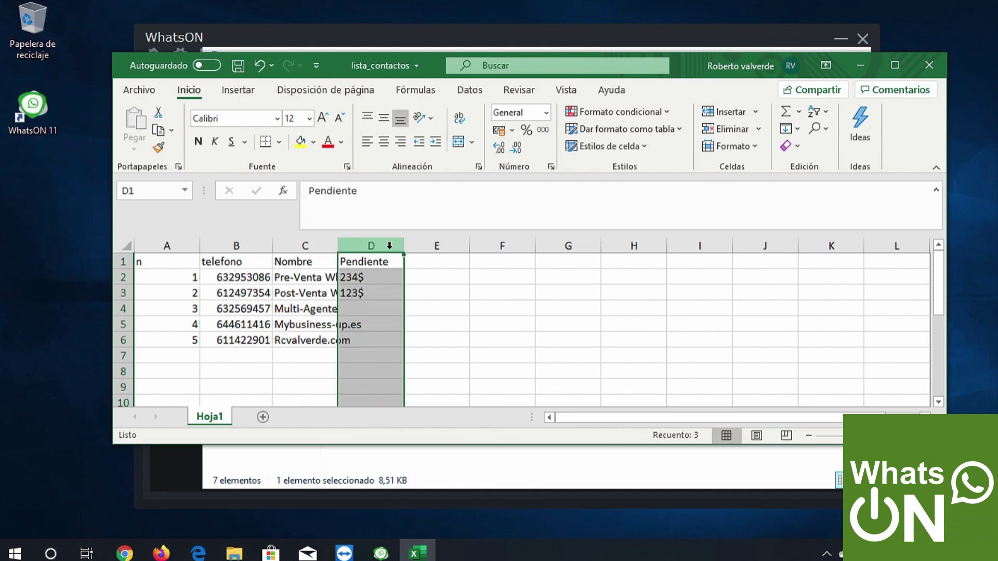
{"action": "left_click", "coordinate": [422, 245]}
{"action": "left_click", "coordinate": [497, 245]}
{"action": "left_click", "coordinate": [567, 246]}
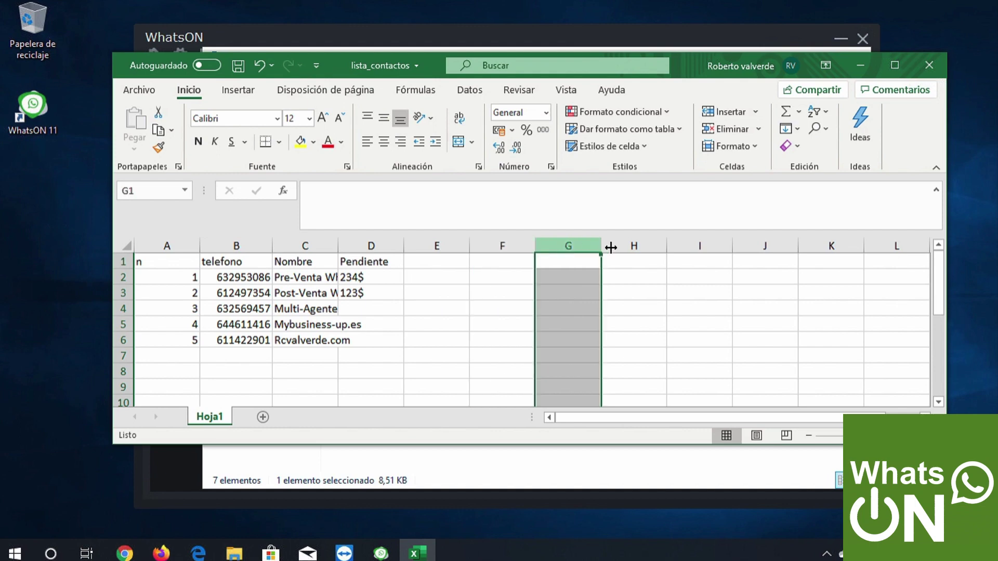
{"action": "left_click", "coordinate": [633, 245]}
{"action": "left_click", "coordinate": [373, 245]}
{"action": "left_click", "coordinate": [436, 245]}
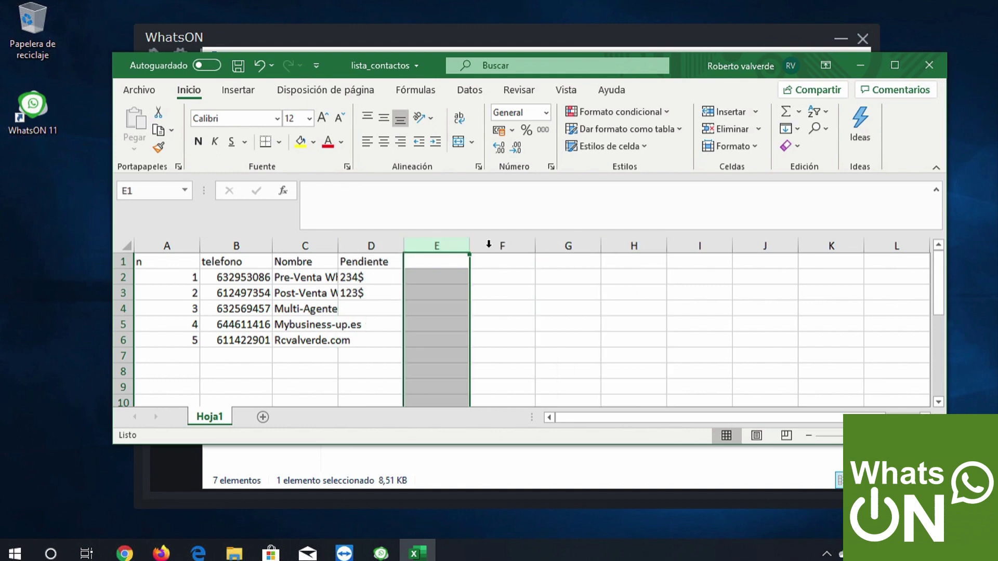
{"action": "left_click", "coordinate": [502, 246]}
{"action": "left_click", "coordinate": [567, 245]}
{"action": "left_click", "coordinate": [312, 367]}
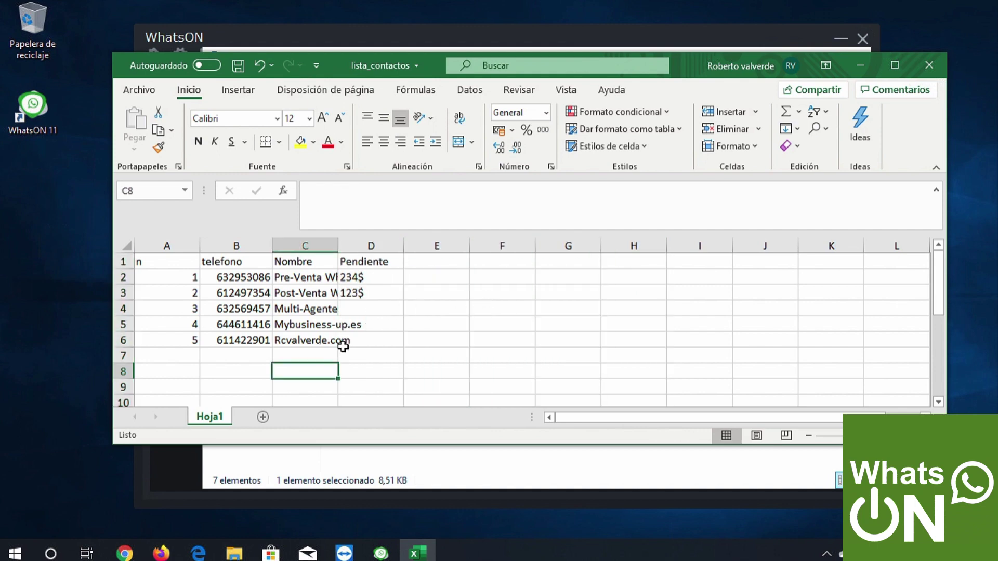
Clear the Nombre value of contact 3 in cell C4.
{"action": "left_click", "coordinate": [311, 310]}
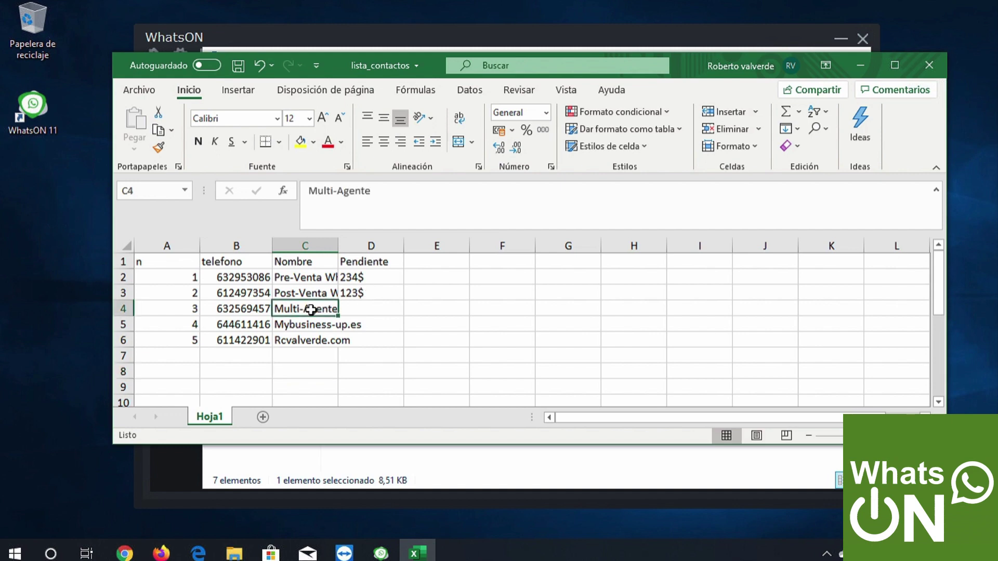
{"action": "key", "text": "Delete"}
{"action": "left_click", "coordinate": [293, 356]}
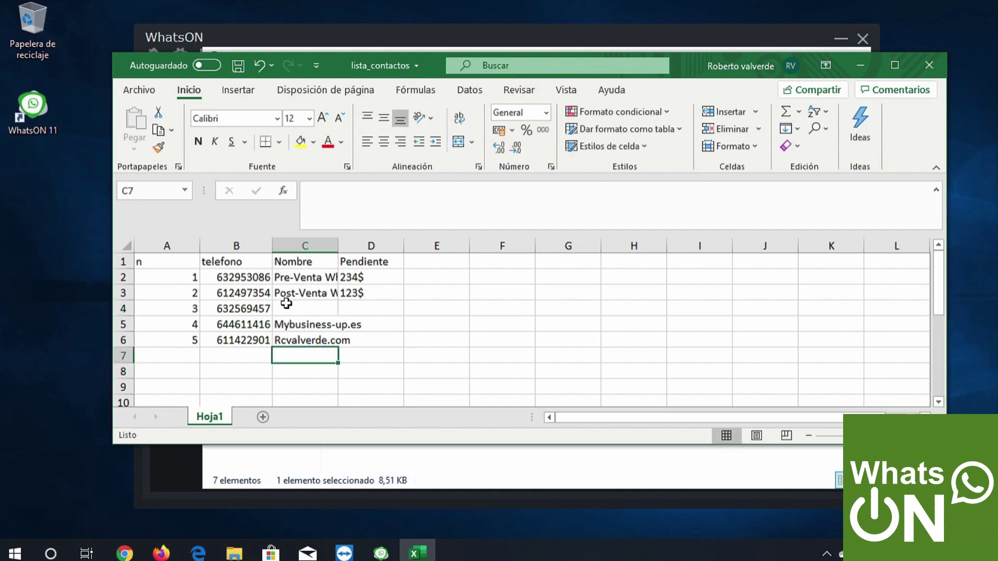
Examine the filled and empty Nombre and Pendiente cells for contacts 2 to 5.
{"action": "left_click", "coordinate": [368, 310]}
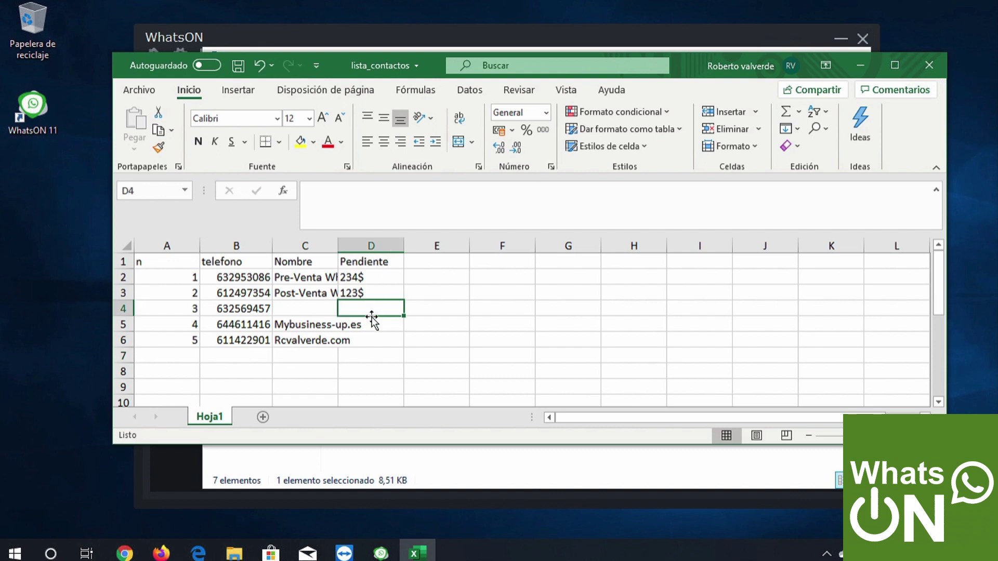
{"action": "left_click", "coordinate": [364, 298]}
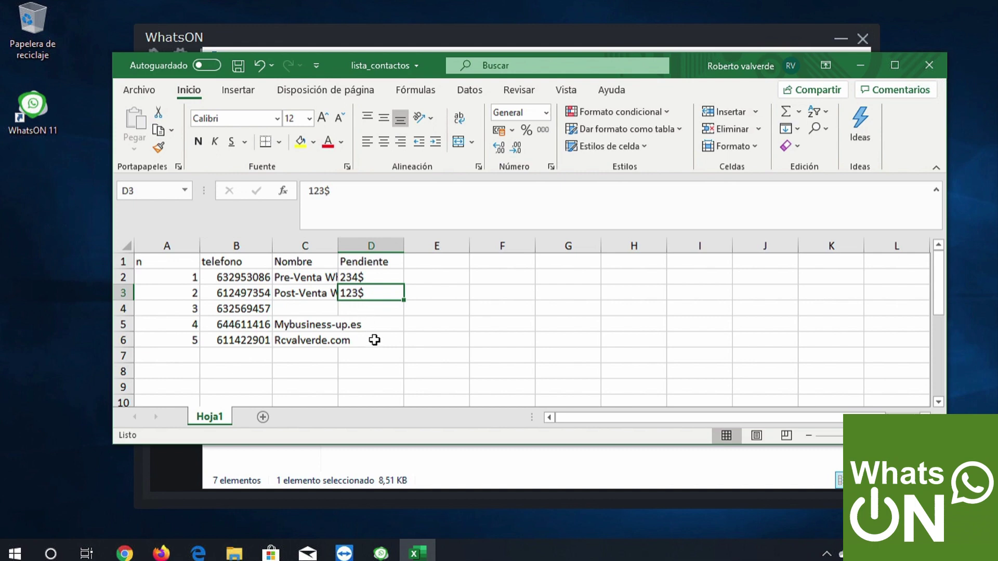
{"action": "key", "text": "ctrl+c"}
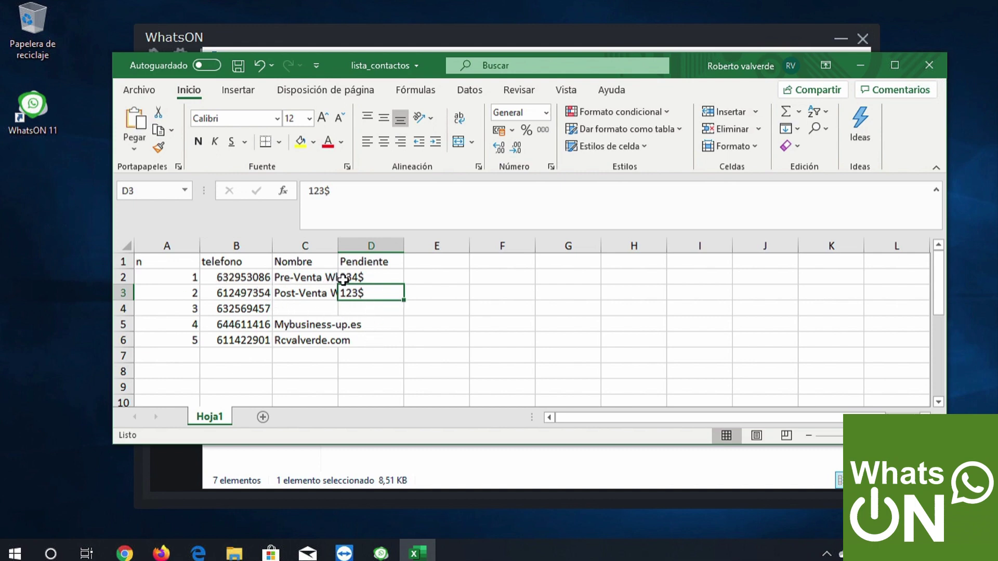
{"action": "left_click", "coordinate": [369, 340]}
{"action": "left_click", "coordinate": [368, 308]}
{"action": "left_click", "coordinate": [367, 325]}
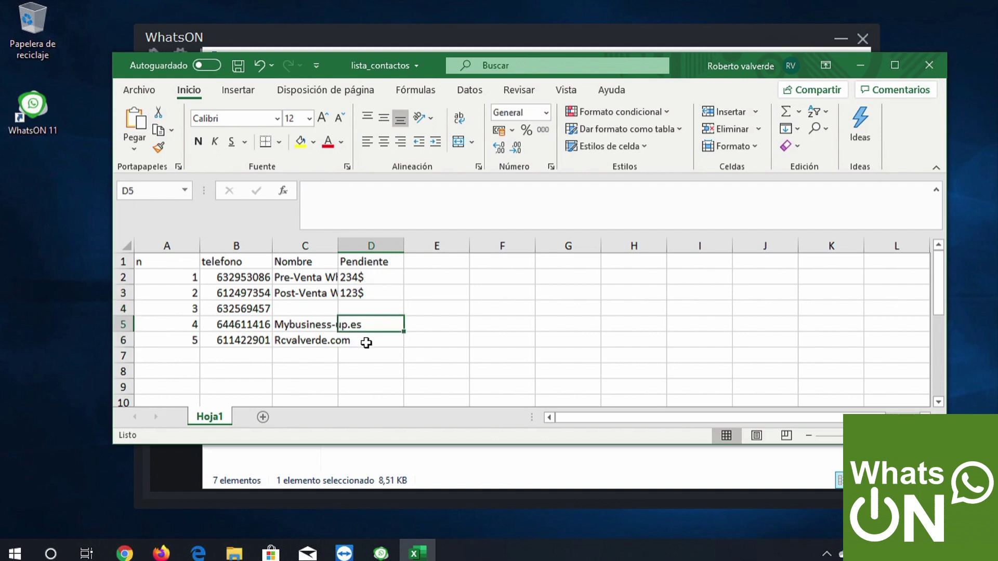
{"action": "left_click", "coordinate": [367, 342]}
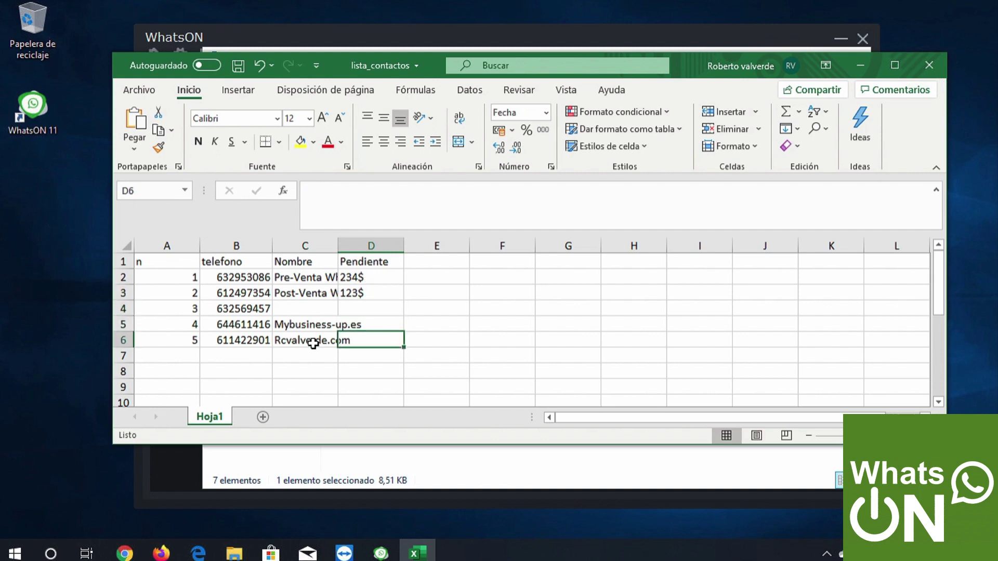
{"action": "left_click", "coordinate": [293, 310]}
{"action": "left_click", "coordinate": [360, 311]}
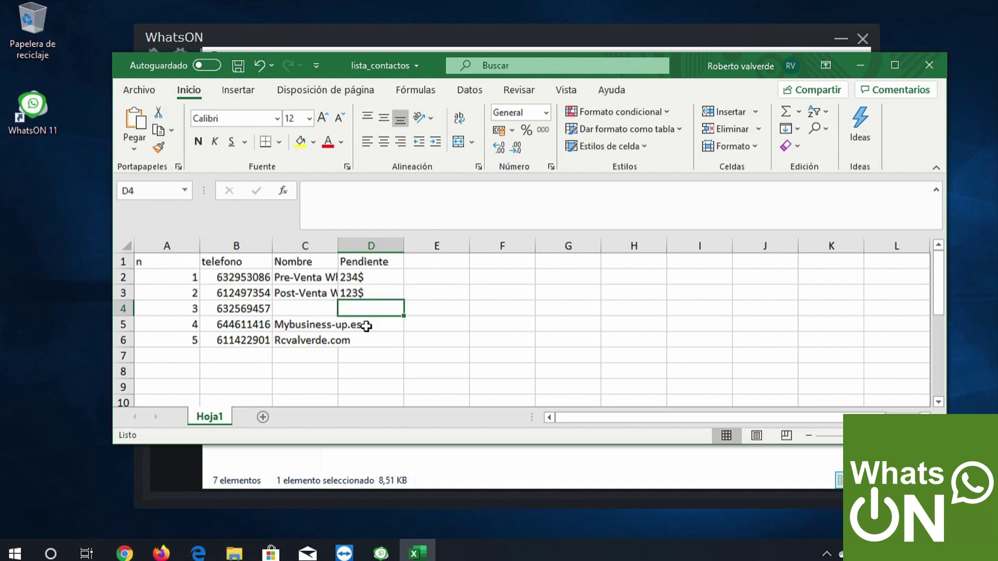
{"action": "left_click", "coordinate": [366, 326]}
{"action": "left_click", "coordinate": [366, 341]}
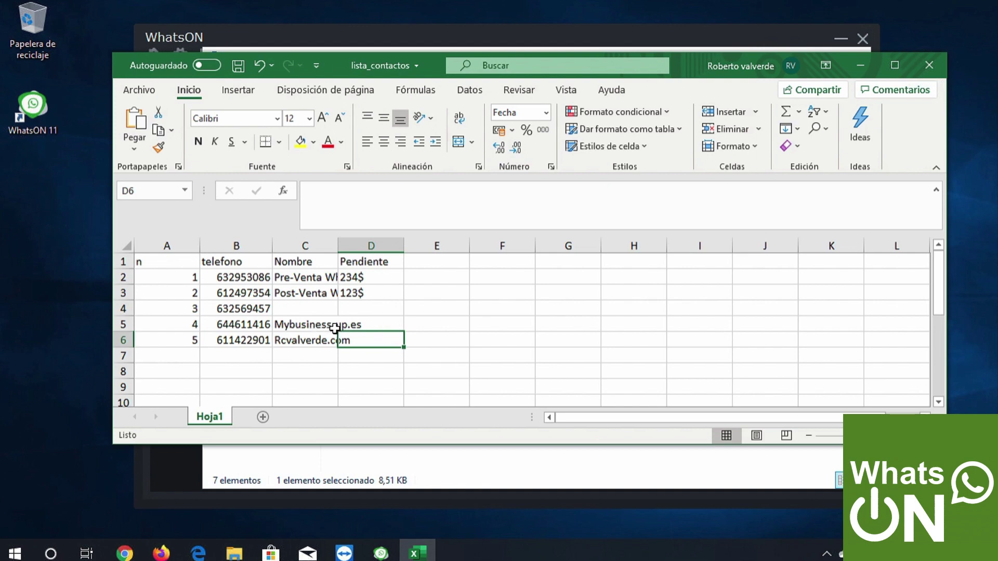
Examine the empty Pendiente cells of contacts 3 to 5 and the empty Nombre cell of contact 3.
{"action": "left_click", "coordinate": [360, 310]}
{"action": "left_click", "coordinate": [360, 324]}
{"action": "left_click", "coordinate": [360, 340]}
{"action": "left_click", "coordinate": [301, 310]}
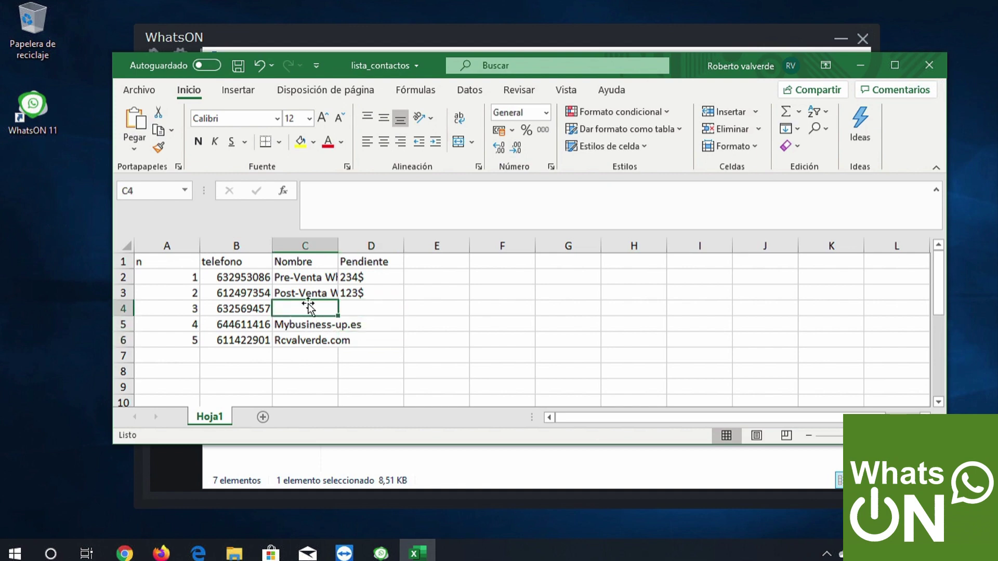
Close lista_contactos without saving the changes and return to WhatsON to check the phone numbers in the loaded client list.
{"action": "left_click", "coordinate": [929, 67]}
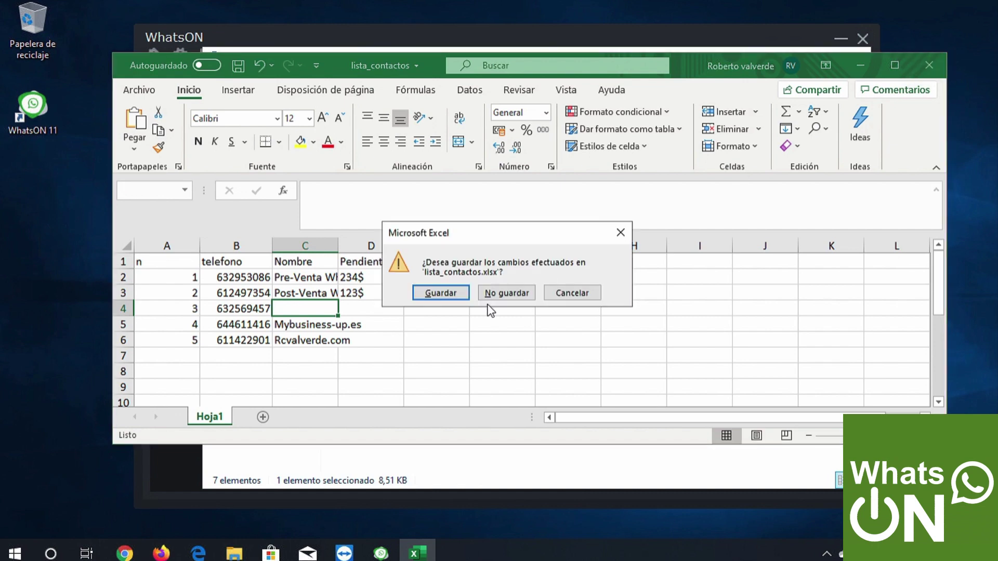
{"action": "left_click", "coordinate": [501, 293]}
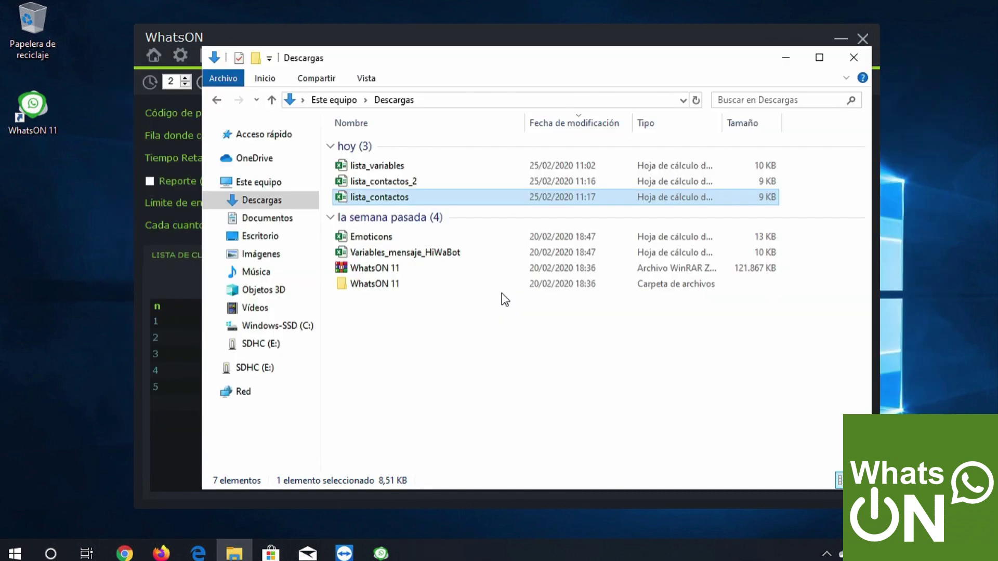
{"action": "left_click", "coordinate": [177, 291]}
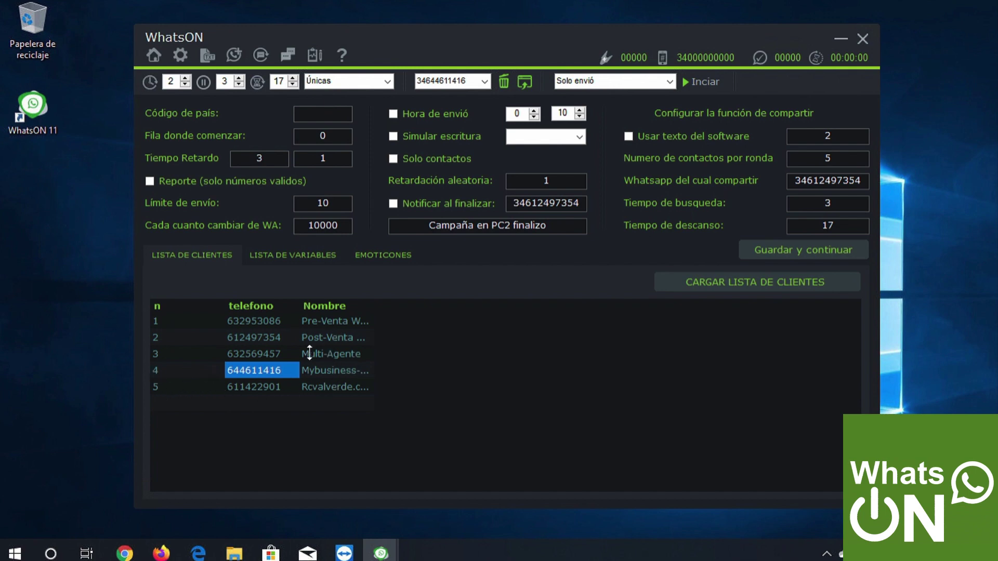
{"action": "left_click", "coordinate": [239, 337]}
{"action": "left_click", "coordinate": [246, 323]}
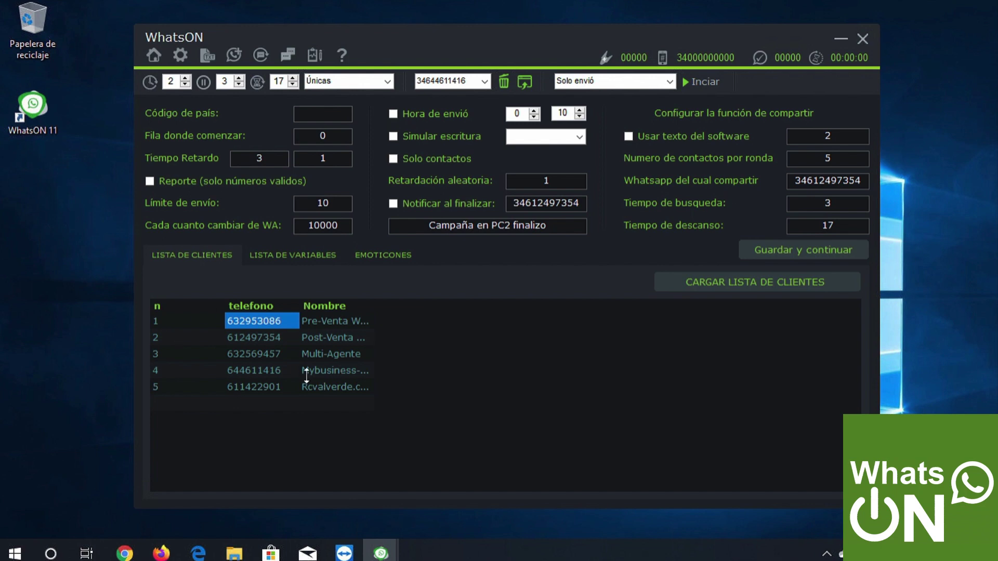
Load the lista_variables workbook into the WhatsON variables list.
{"action": "left_click", "coordinate": [294, 263]}
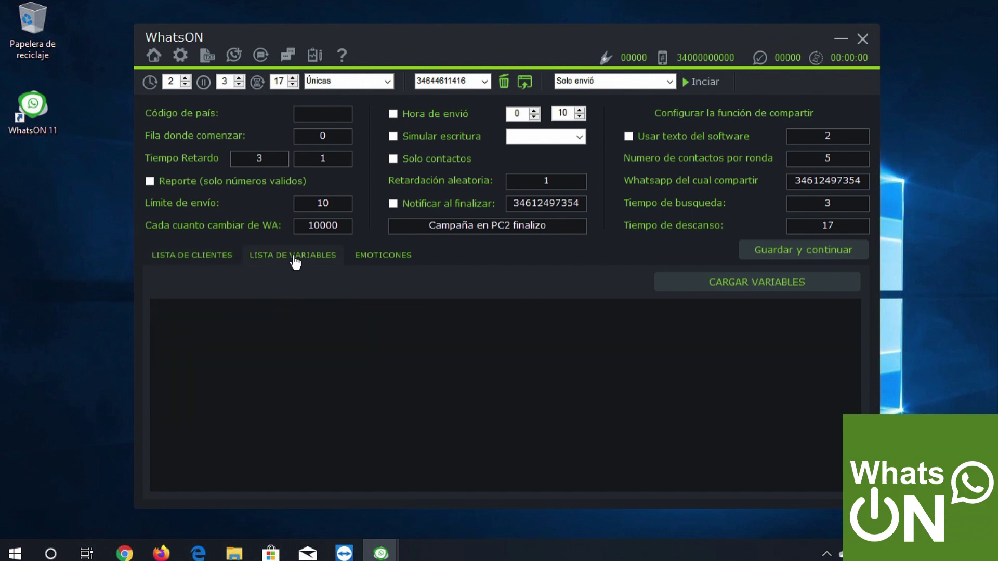
{"action": "left_click", "coordinate": [735, 283]}
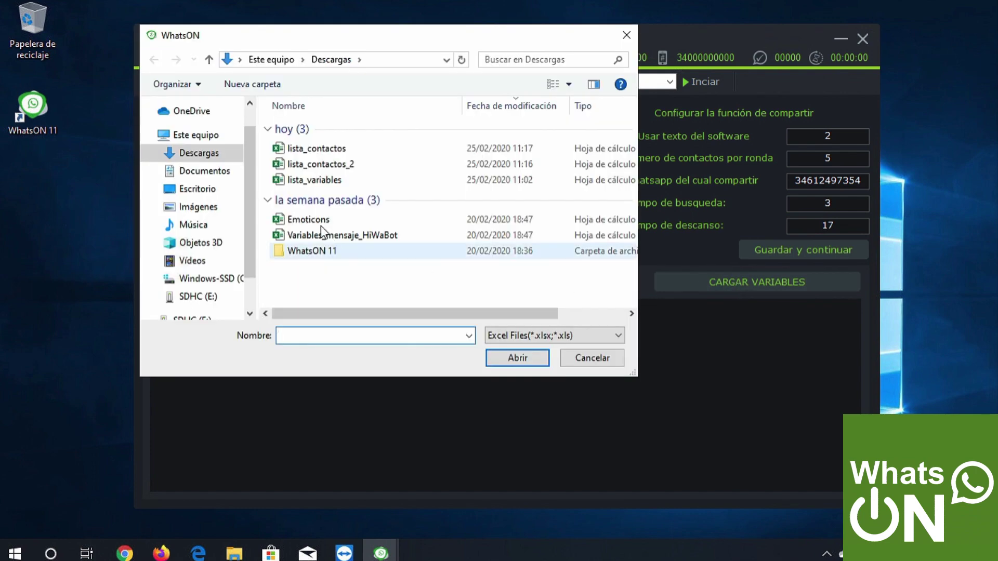
{"action": "left_click", "coordinate": [294, 180]}
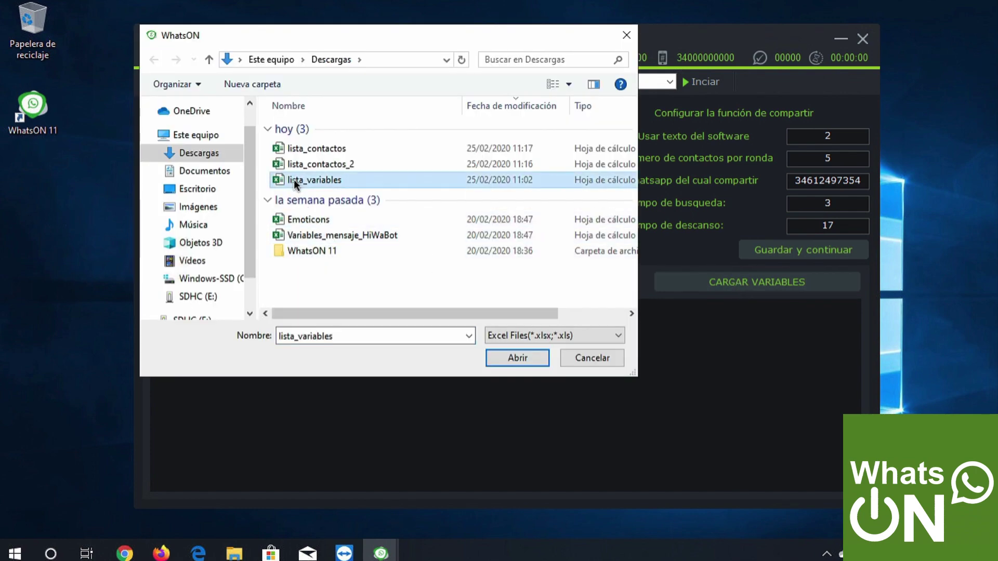
{"action": "left_click", "coordinate": [513, 360]}
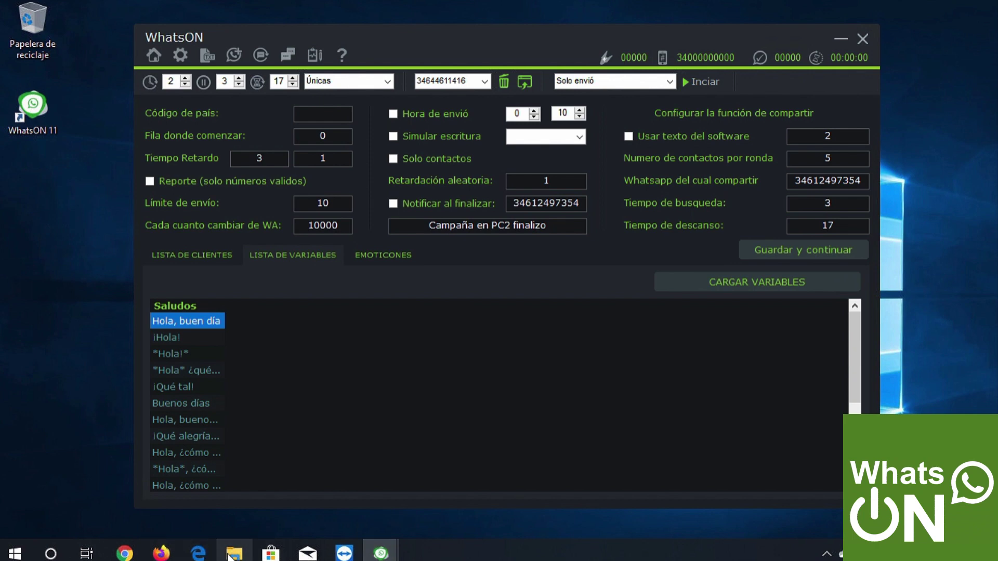
Switch to the Descargas folder in File Explorer and open the lista_variables workbook in Excel.
{"action": "mouse_move", "coordinate": [232, 554]}
{"action": "left_click", "coordinate": [226, 497]}
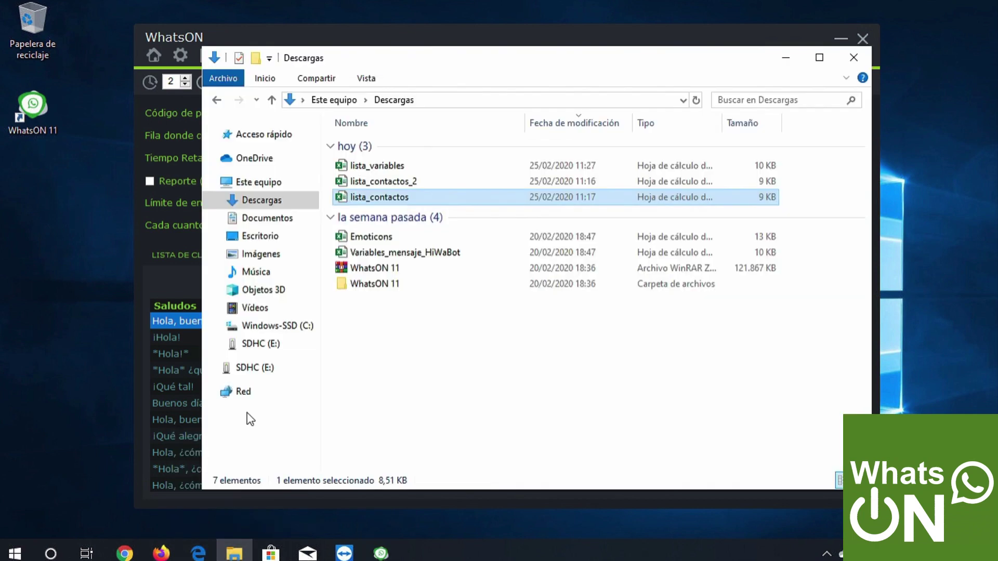
{"action": "double_click", "coordinate": [388, 166]}
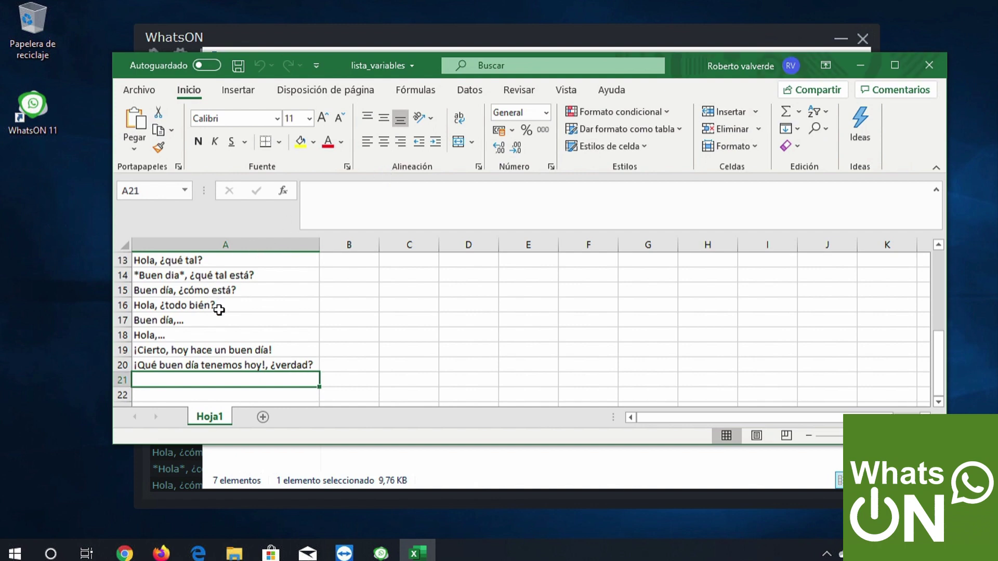
Examine the Saludos column of greeting variants, from the A1 heading down through its last entry.
{"action": "scroll", "coordinate": [218, 315], "scroll_direction": "up", "scroll_amount": 4}
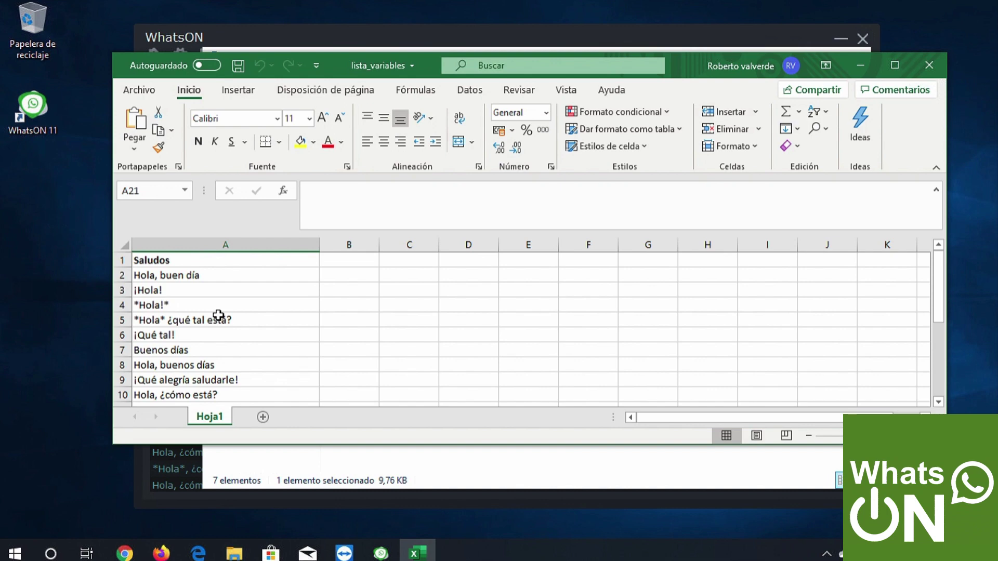
{"action": "left_click", "coordinate": [225, 304]}
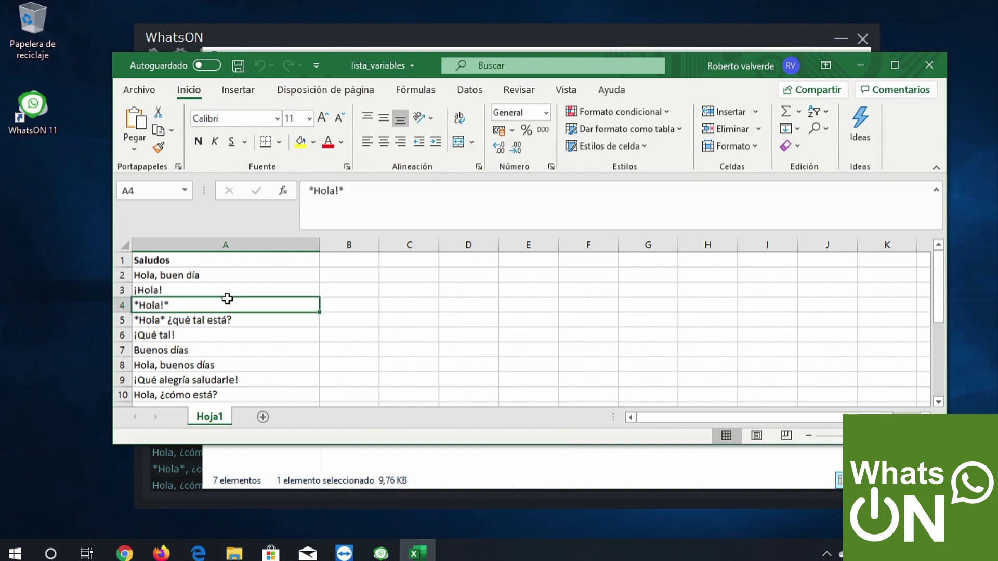
{"action": "left_click", "coordinate": [228, 289]}
{"action": "left_click", "coordinate": [228, 280]}
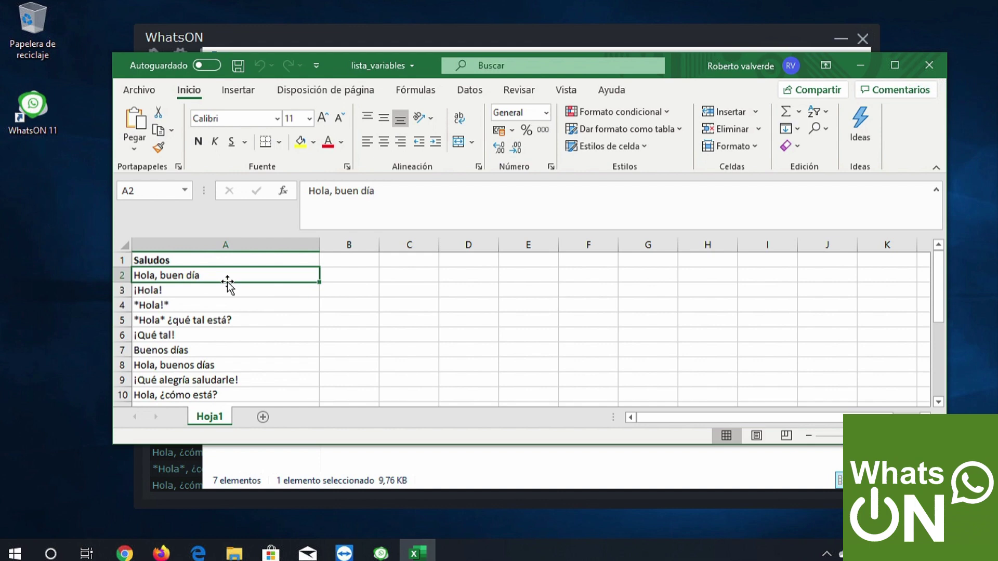
{"action": "left_click", "coordinate": [223, 306]}
{"action": "left_click", "coordinate": [224, 348]}
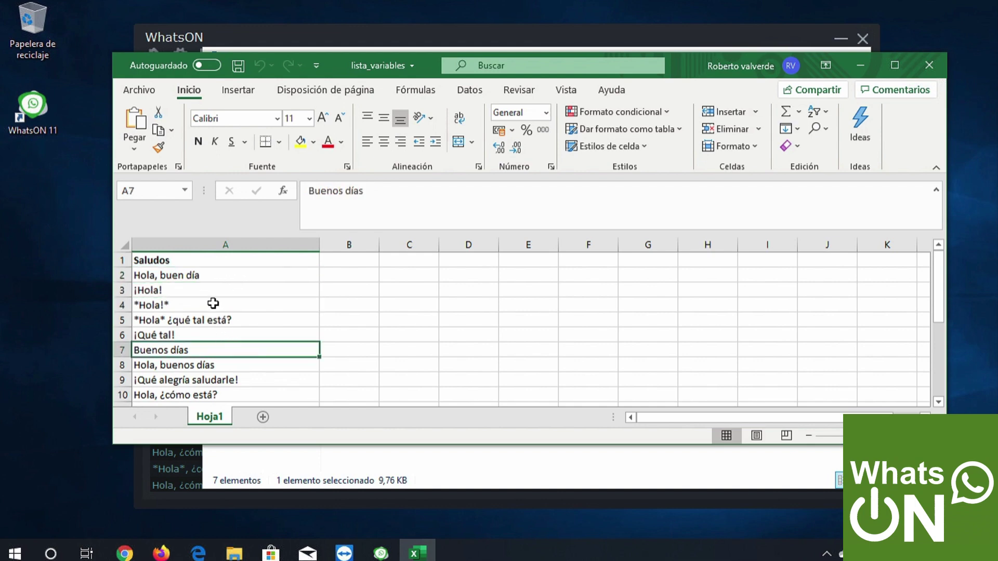
{"action": "left_click", "coordinate": [214, 304]}
{"action": "left_click", "coordinate": [211, 265]}
{"action": "key", "text": "ctrl+shift+Down"}
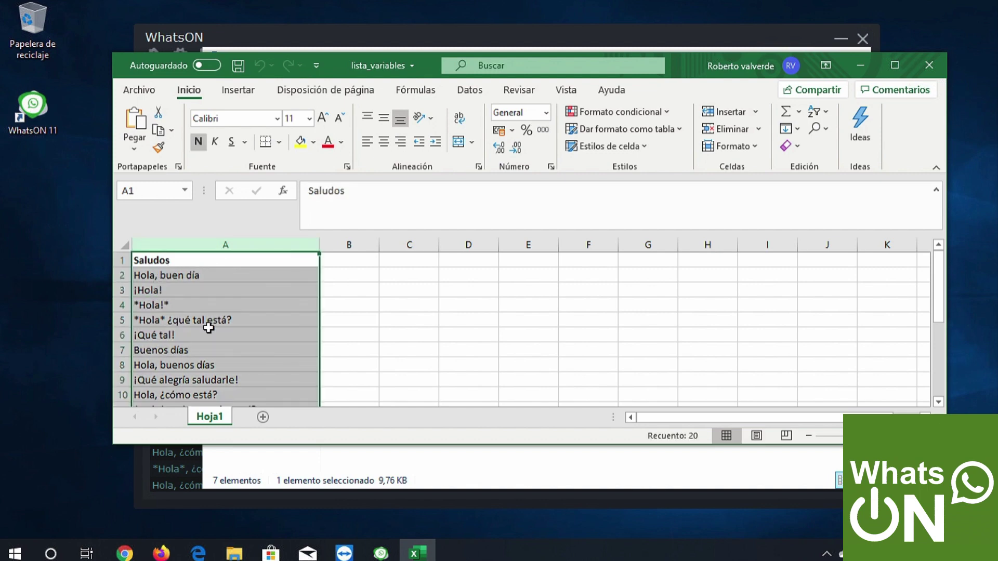
Close lista_variables, open Variables_mensaje_HiWaBot and check its Saludo, Parrafo 1 and Parrafo 2 column headings.
{"action": "left_click", "coordinate": [930, 65]}
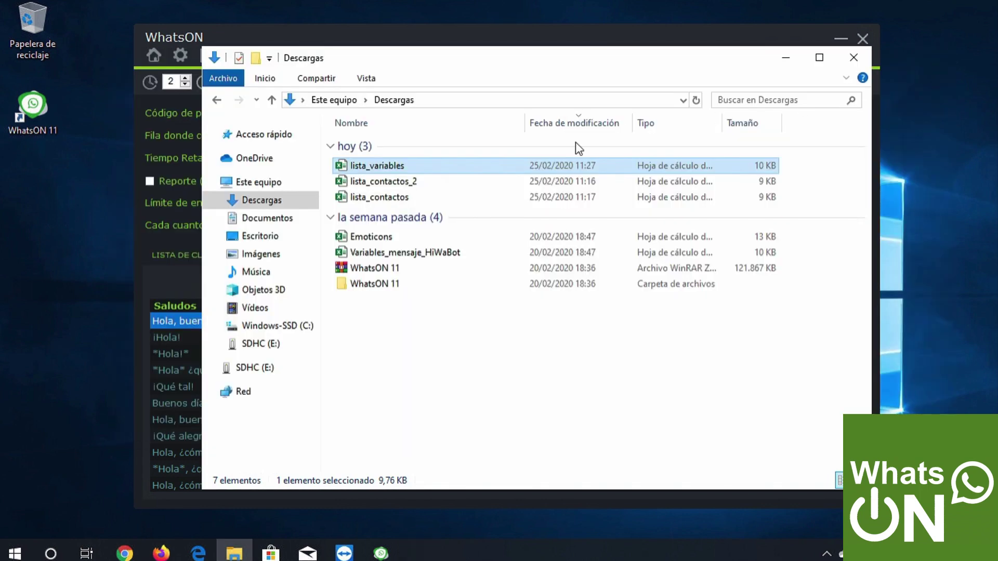
{"action": "double_click", "coordinate": [385, 254]}
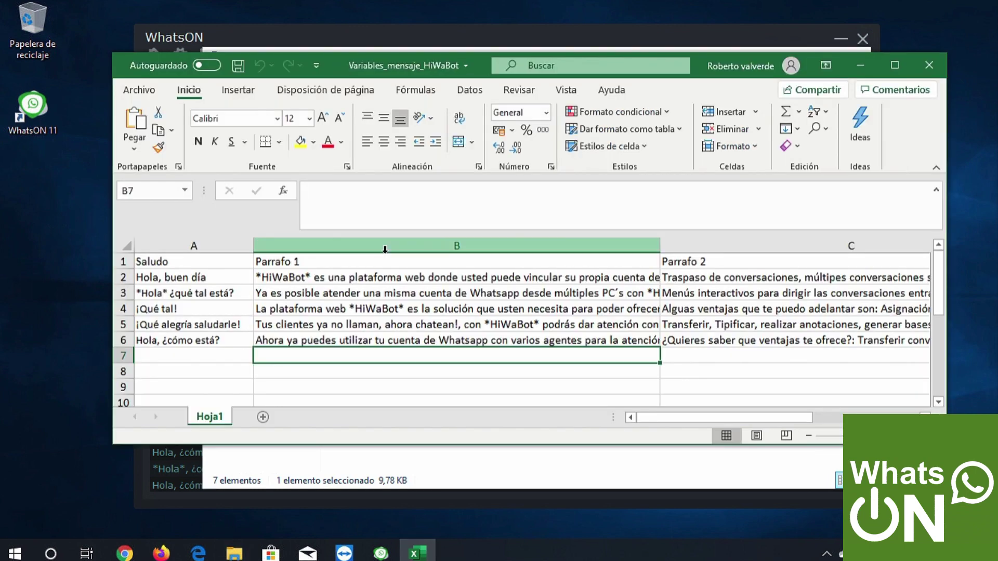
{"action": "left_click", "coordinate": [214, 264]}
{"action": "left_click", "coordinate": [385, 262]}
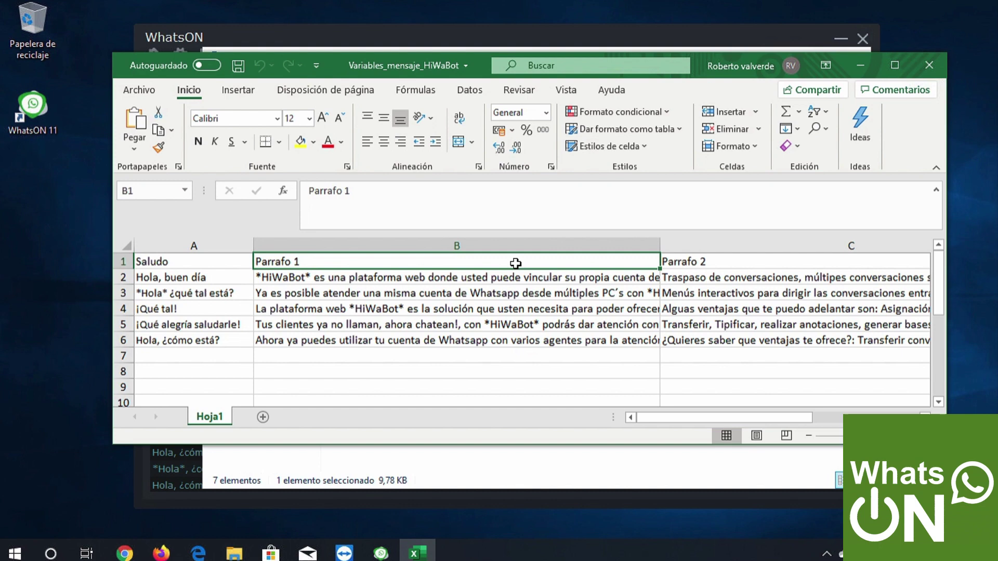
{"action": "left_click", "coordinate": [724, 267]}
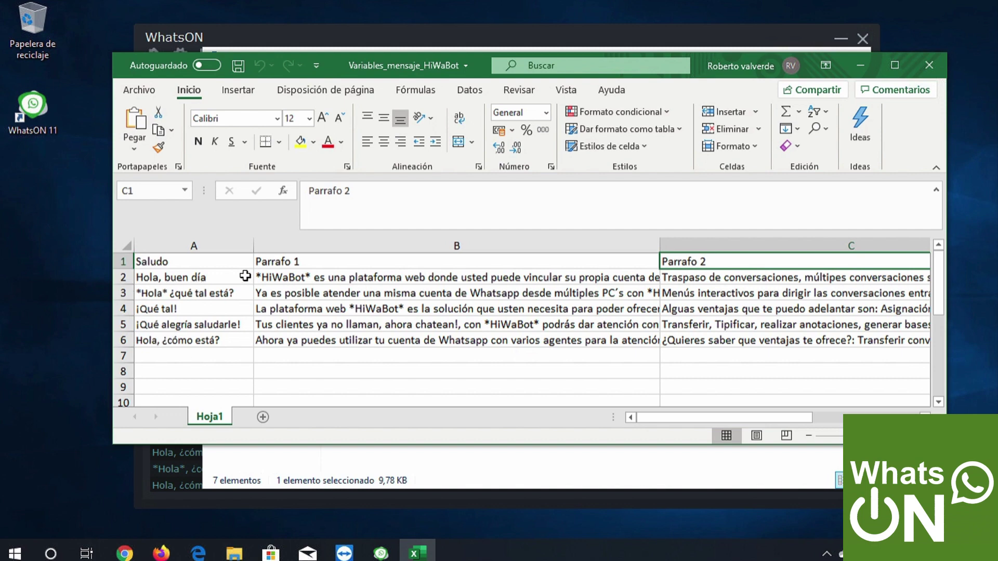
Examine the Parrafo 1 column from its heading through the message variants in B2 to B6.
{"action": "left_click", "coordinate": [316, 265]}
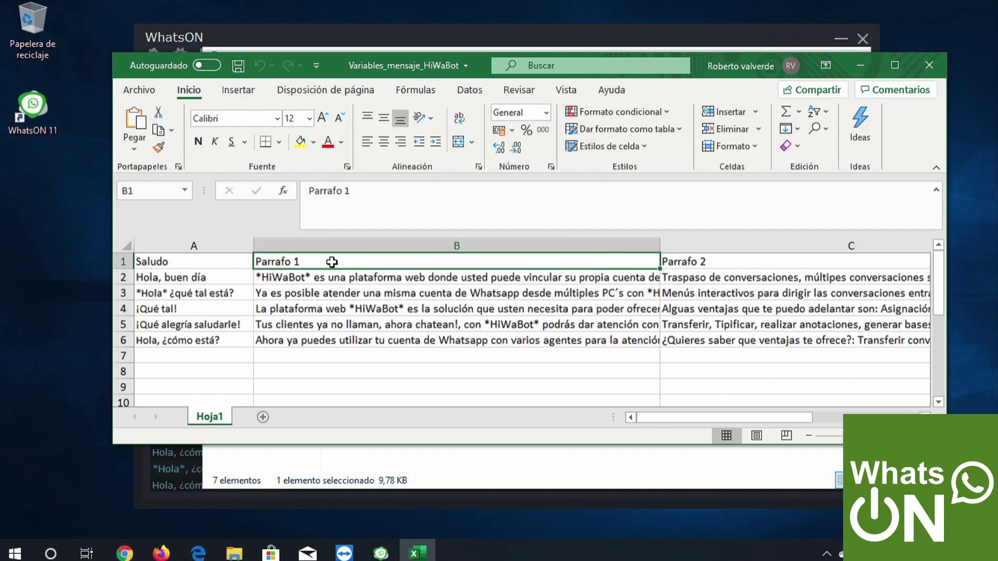
{"action": "left_click", "coordinate": [359, 278]}
{"action": "left_click", "coordinate": [362, 293]}
{"action": "left_click", "coordinate": [361, 309]}
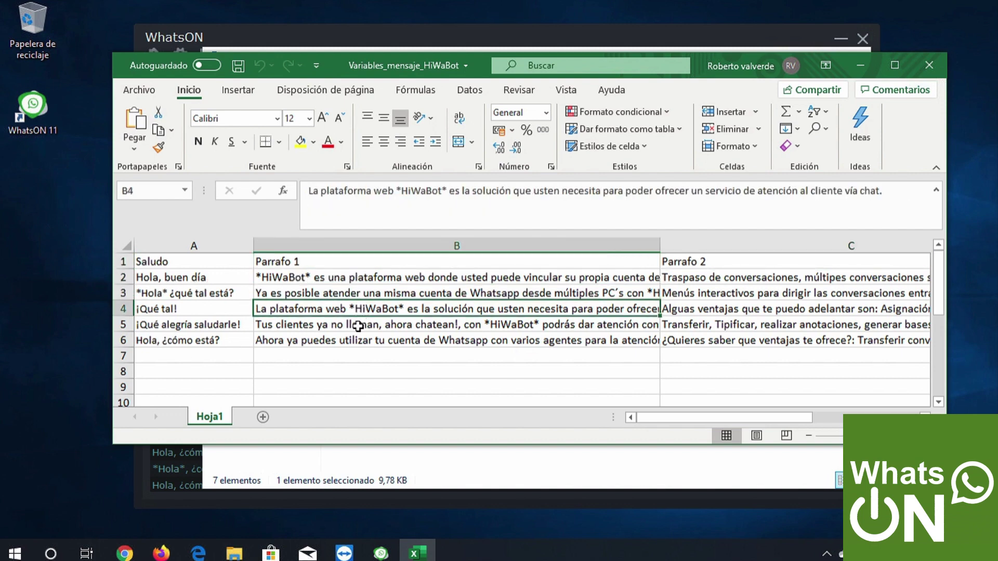
{"action": "left_click", "coordinate": [360, 325]}
{"action": "left_click", "coordinate": [359, 339]}
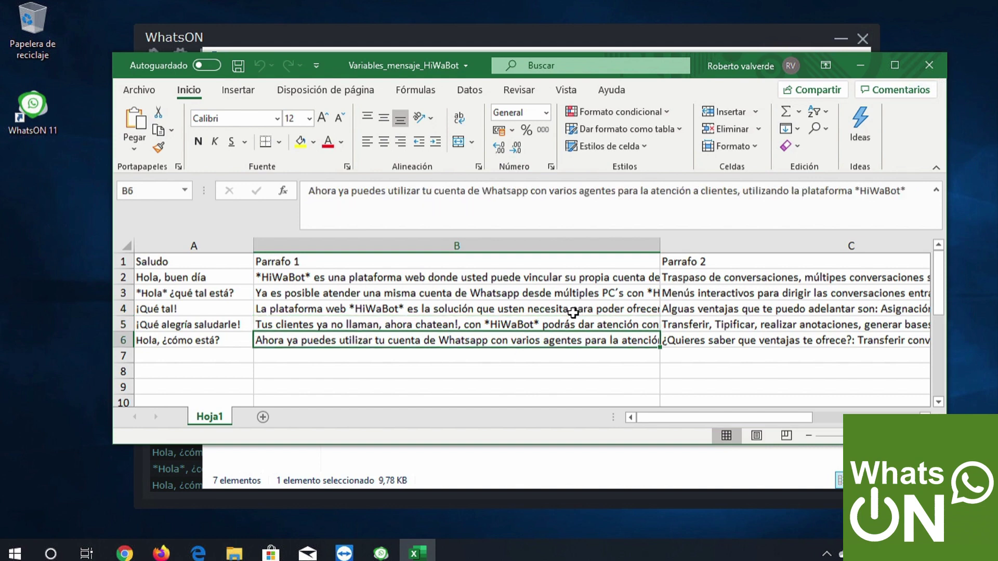
Examine the Parrafo 3 column and the first free row below the Parrafo 1 and Parrafo 2 texts.
{"action": "scroll", "coordinate": [564, 313], "scroll_direction": "right", "scroll_amount": 3}
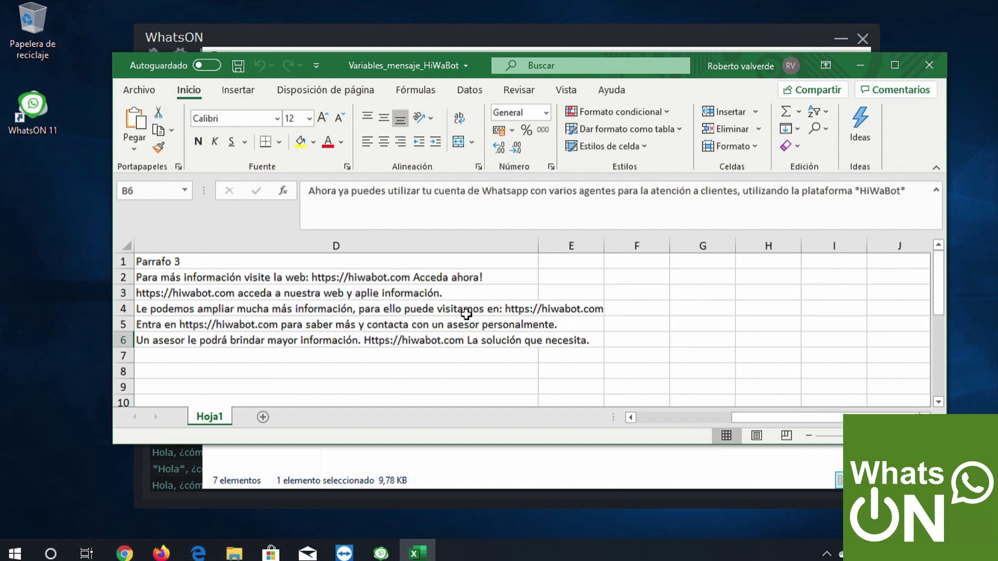
{"action": "left_click_drag", "start_coordinate": [722, 419], "coordinate": [661, 422]}
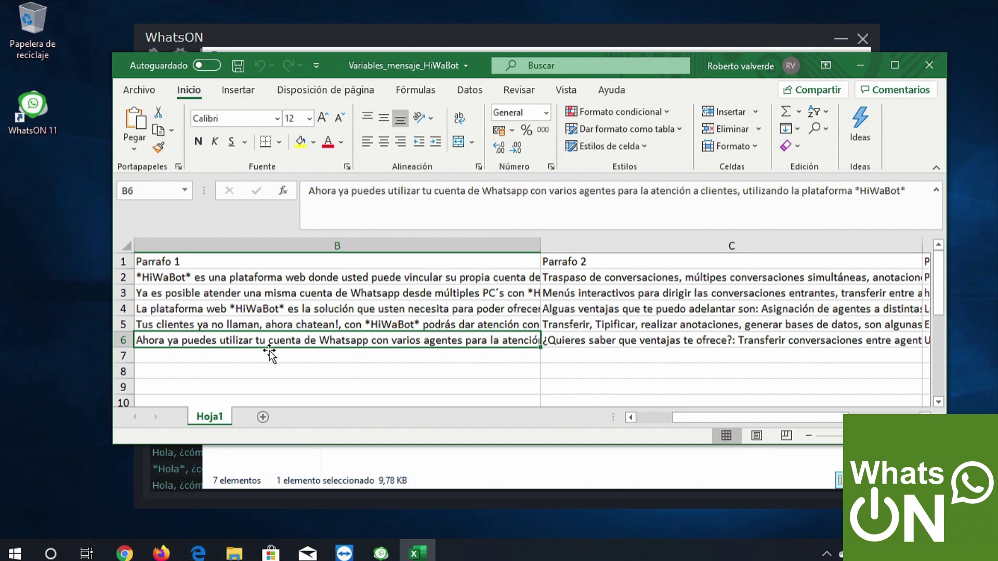
{"action": "left_click", "coordinate": [187, 358]}
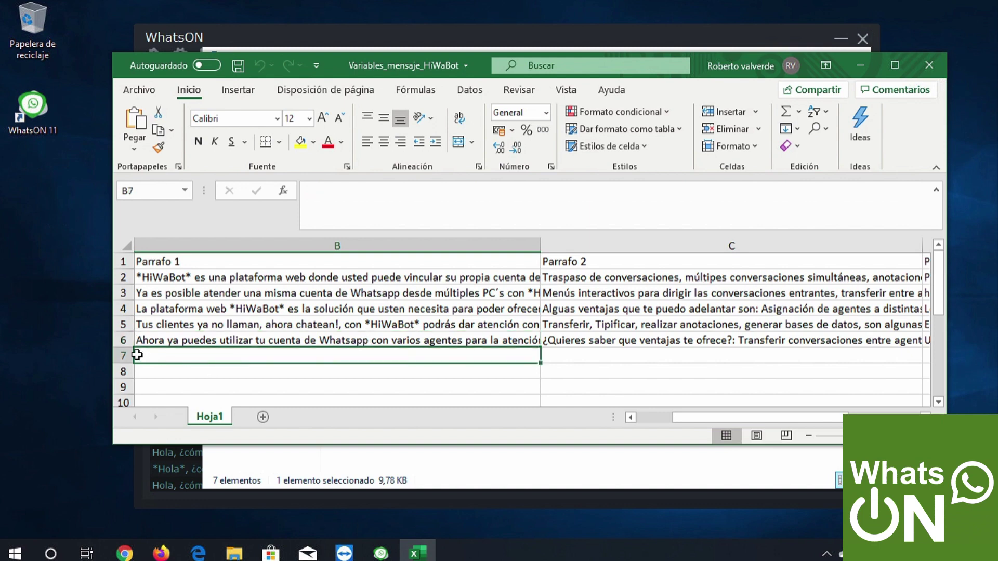
{"action": "left_click", "coordinate": [578, 358]}
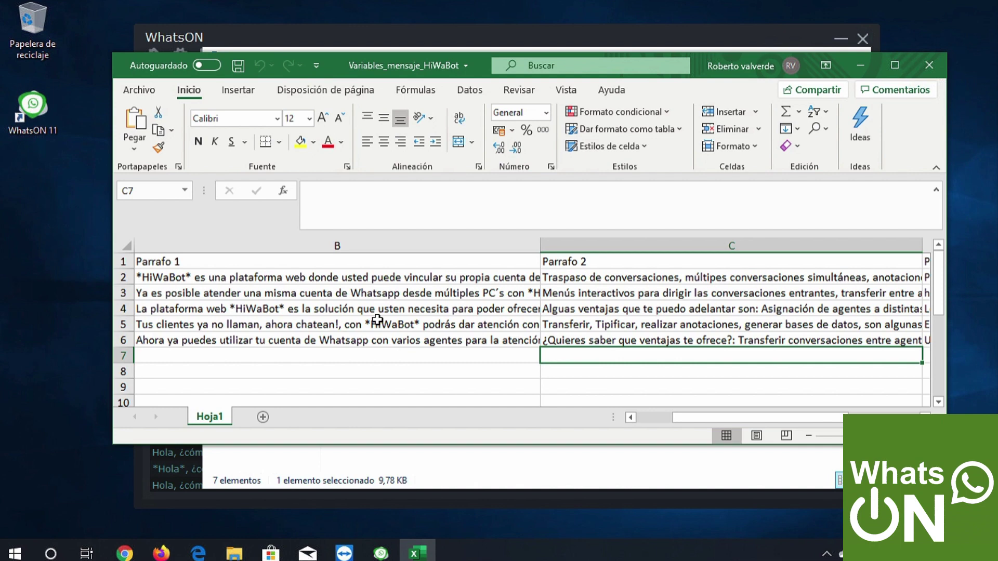
{"action": "left_click", "coordinate": [657, 419]}
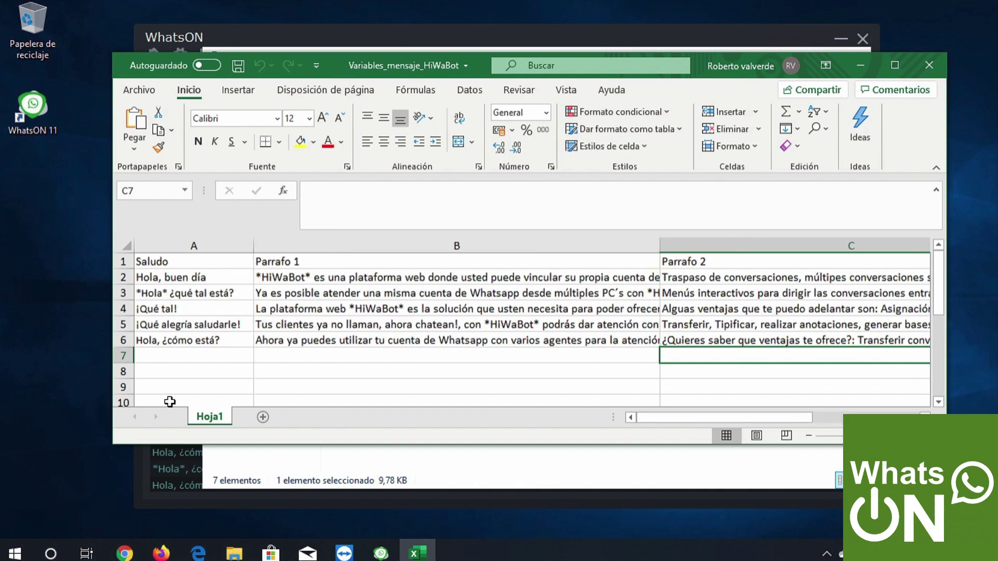
Compare the alternative Parrafo 1 texts in rows 2 to 6 with one another.
{"action": "left_click", "coordinate": [347, 281]}
{"action": "left_click", "coordinate": [346, 309]}
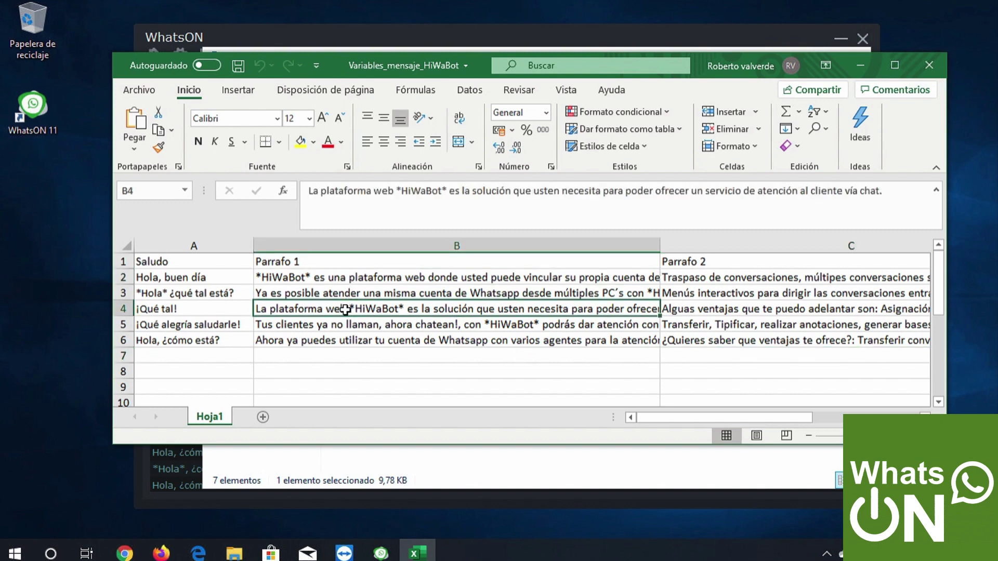
{"action": "left_click", "coordinate": [343, 326]}
{"action": "left_click", "coordinate": [342, 341]}
{"action": "left_click", "coordinate": [345, 310]}
{"action": "left_click", "coordinate": [346, 289]}
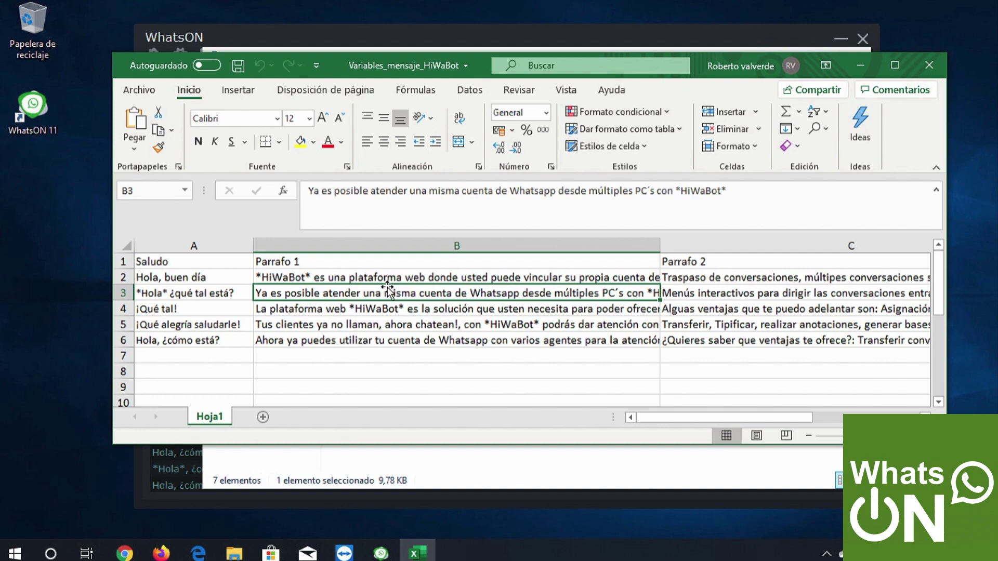
Review the remaining paragraph columns, then close Variables_mensaje_HiWaBot and the Descargas window to return to WhatsON.
{"action": "left_click_drag", "start_coordinate": [762, 415], "coordinate": [367, 307]}
{"action": "left_click_drag", "start_coordinate": [681, 417], "coordinate": [656, 427]}
{"action": "left_click", "coordinate": [927, 65]}
{"action": "left_click", "coordinate": [853, 60]}
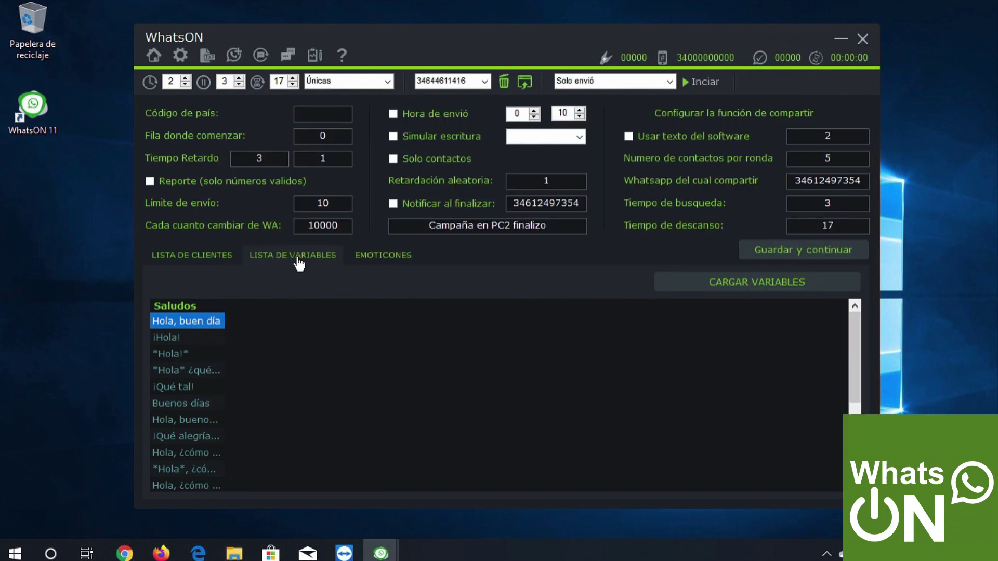
Load the Emoticons workbook into the WhatsON emoticons list and look through its emoticon categories.
{"action": "left_click", "coordinate": [370, 267]}
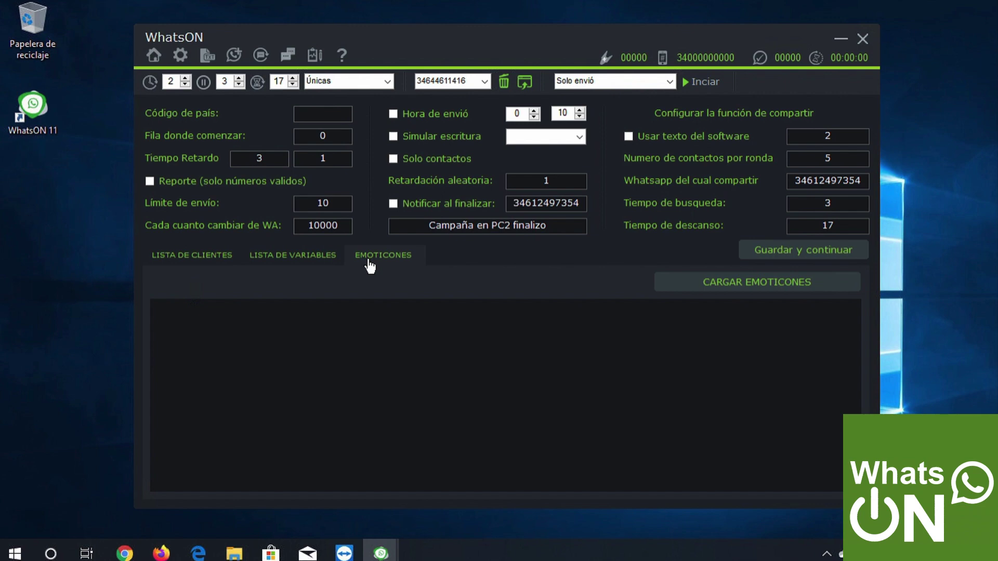
{"action": "left_click", "coordinate": [718, 286]}
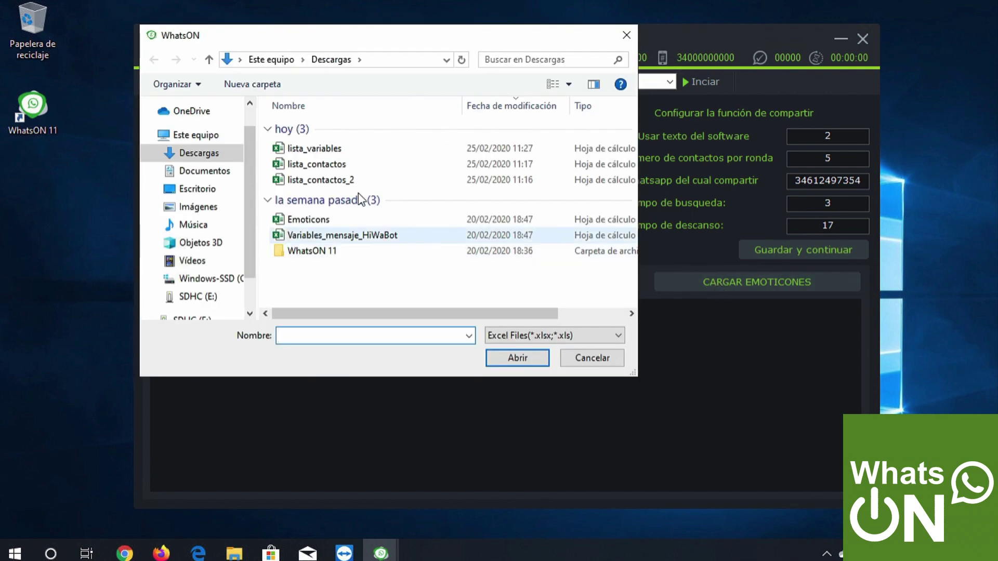
{"action": "left_click", "coordinate": [314, 221]}
{"action": "left_click", "coordinate": [507, 361]}
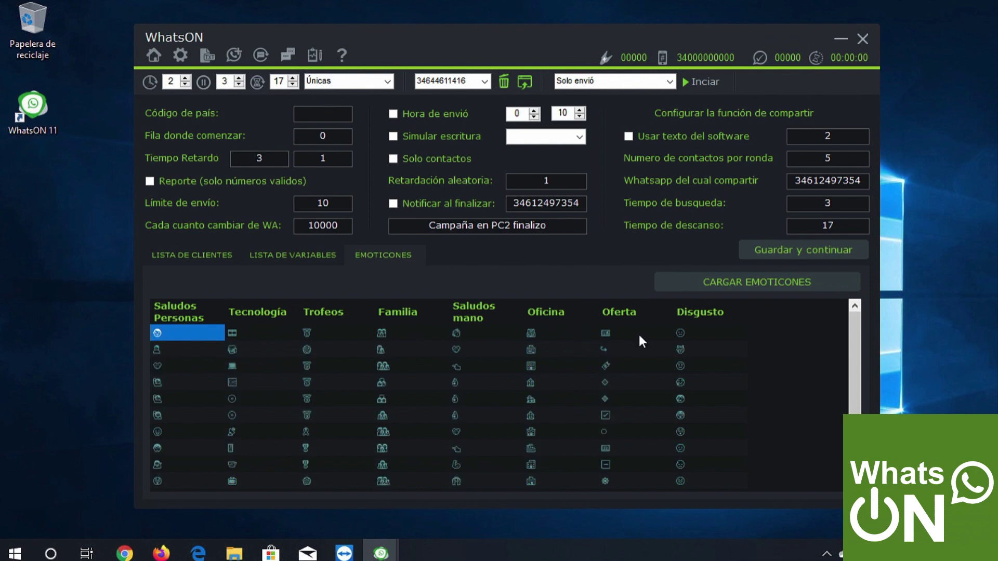
{"action": "scroll", "coordinate": [301, 384], "scroll_direction": "down", "scroll_amount": 3}
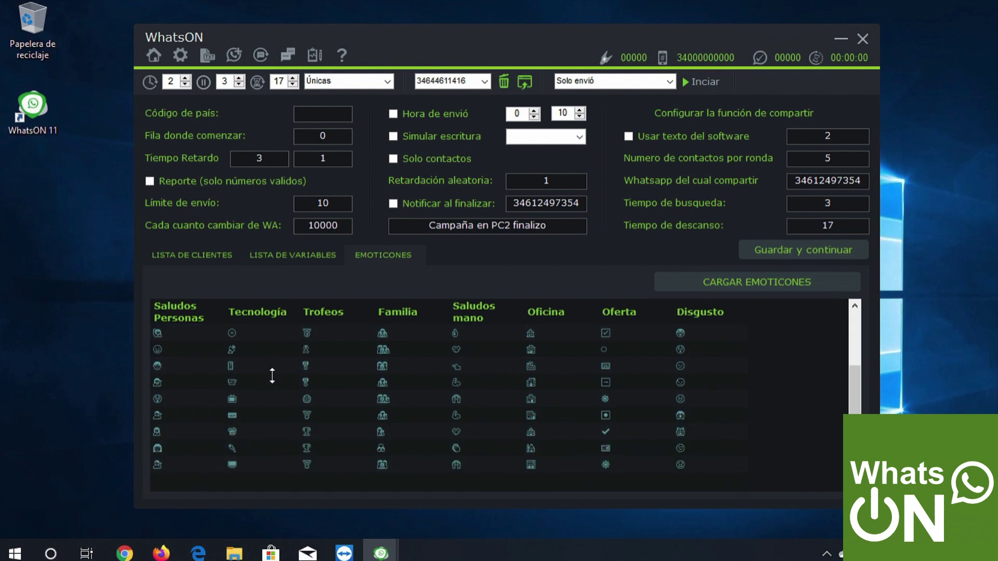
Open the recent Emoticons workbook in Excel and look through its emoticon category columns.
{"action": "scroll", "coordinate": [272, 375], "scroll_direction": "up", "scroll_amount": 3}
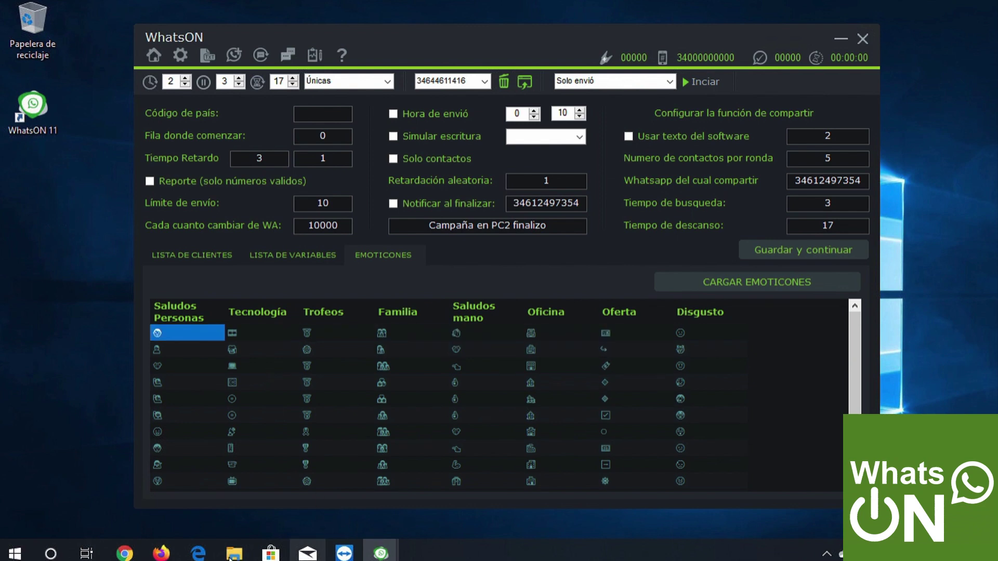
{"action": "left_click", "coordinate": [230, 555]}
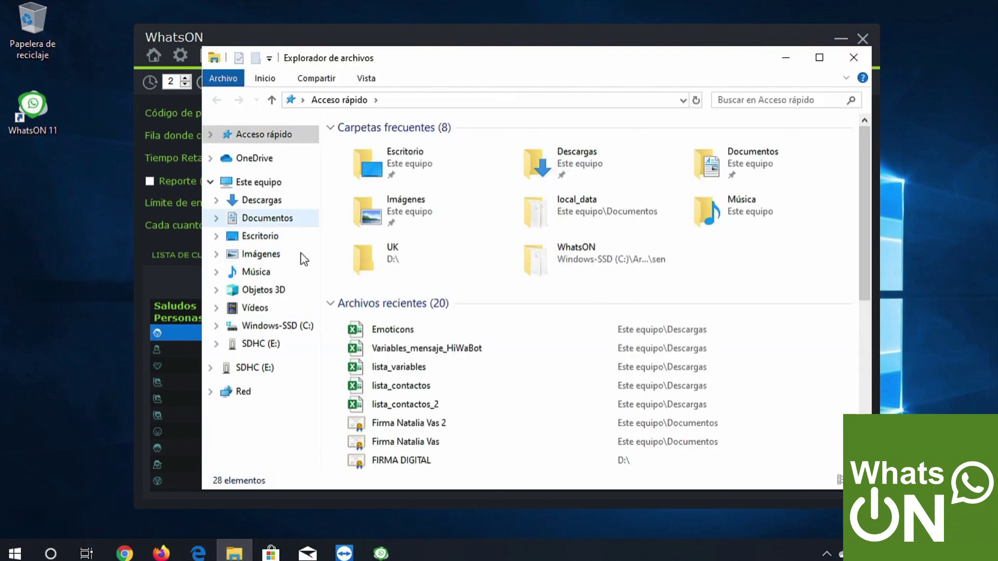
{"action": "double_click", "coordinate": [394, 332]}
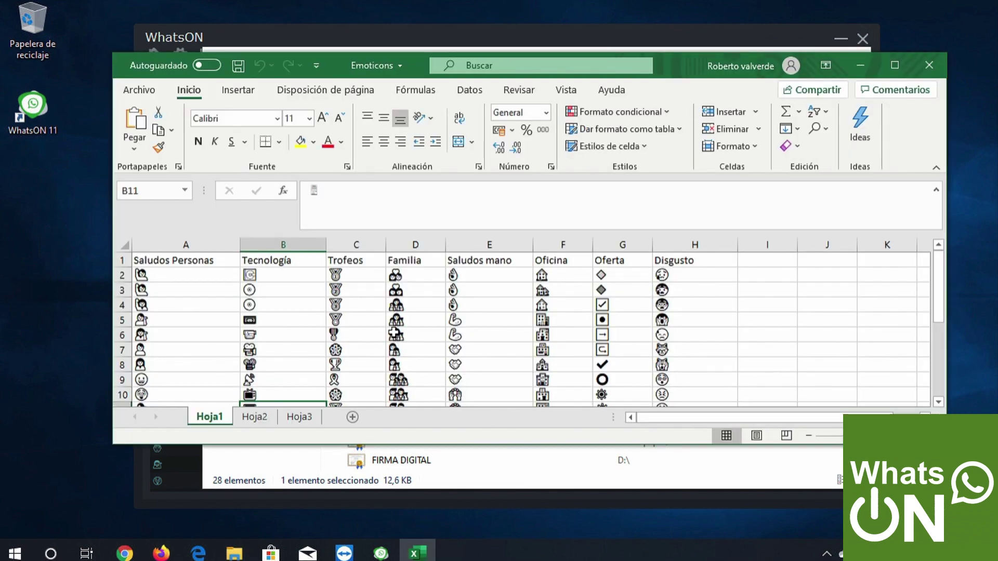
{"action": "scroll", "coordinate": [354, 323], "scroll_direction": "down", "scroll_amount": 1}
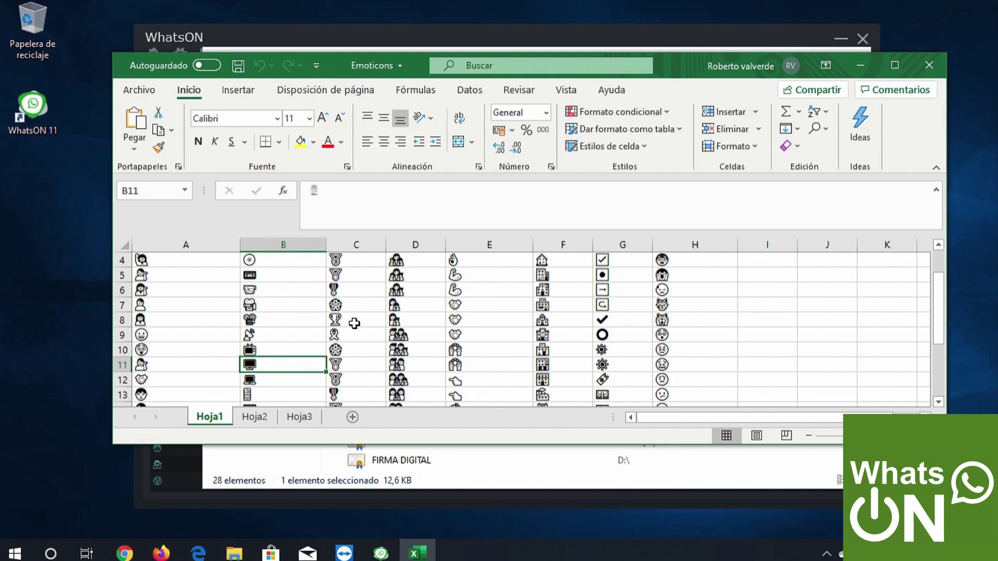
Switch back to WhatsON, open the WhatsApp session of the selected account, and bring up the emoji picker in the first chat.
{"action": "left_click", "coordinate": [182, 463]}
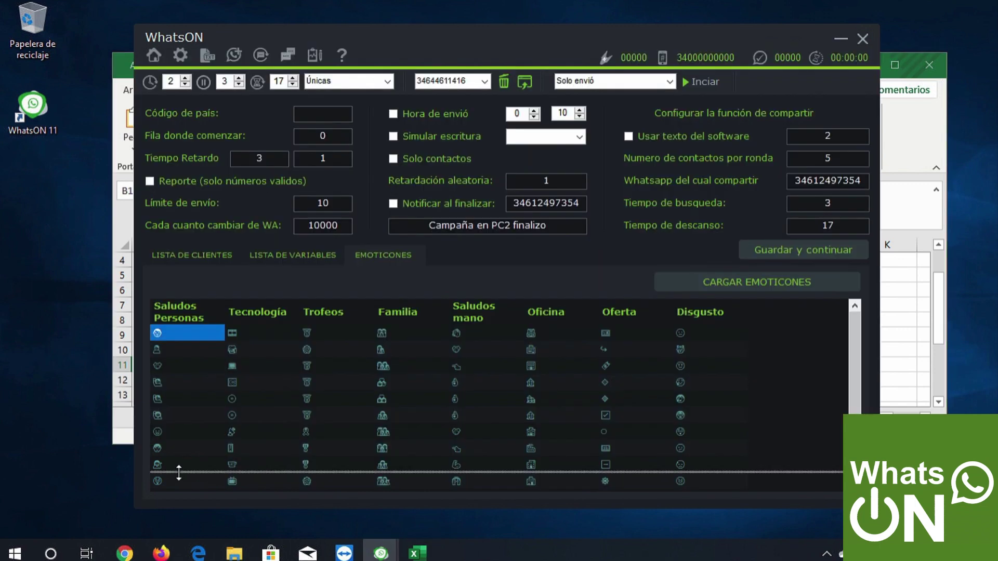
{"action": "left_click", "coordinate": [154, 55]}
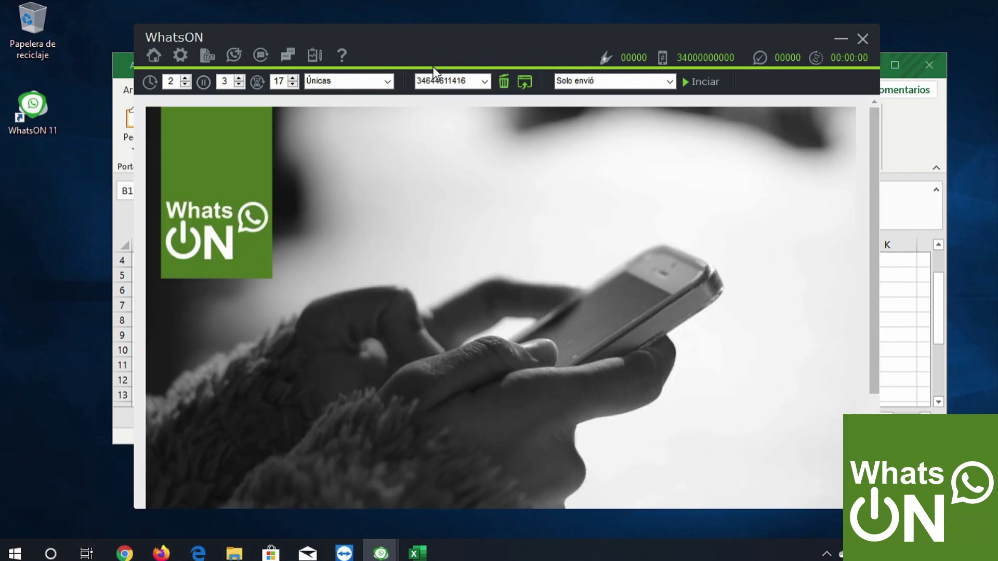
{"action": "left_click", "coordinate": [526, 87]}
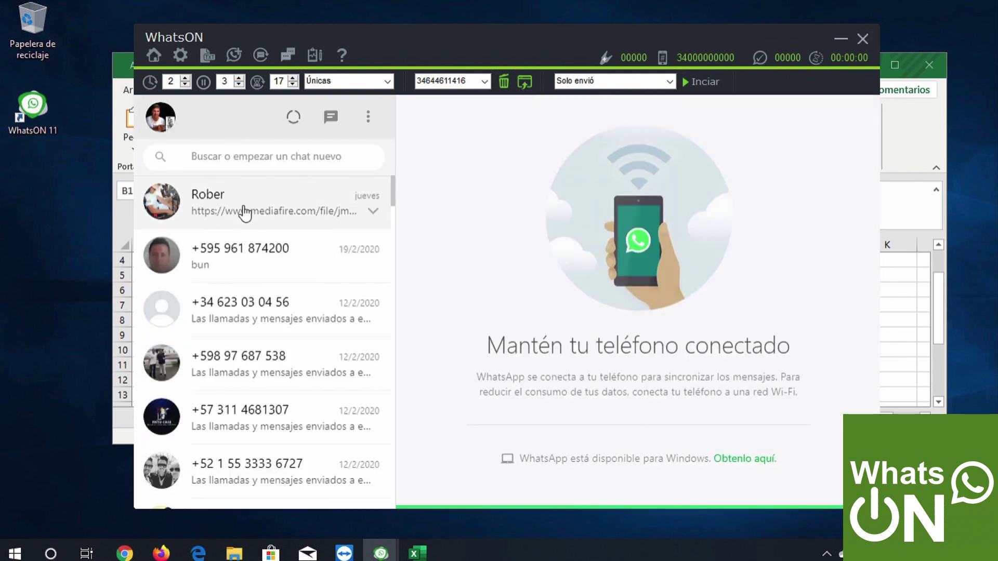
{"action": "left_click", "coordinate": [262, 213]}
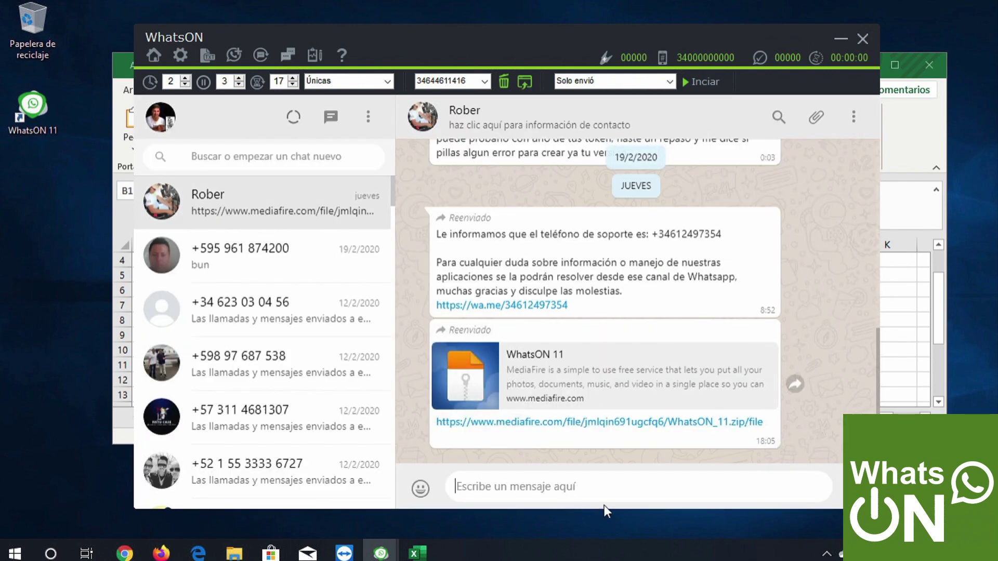
{"action": "left_click", "coordinate": [421, 488]}
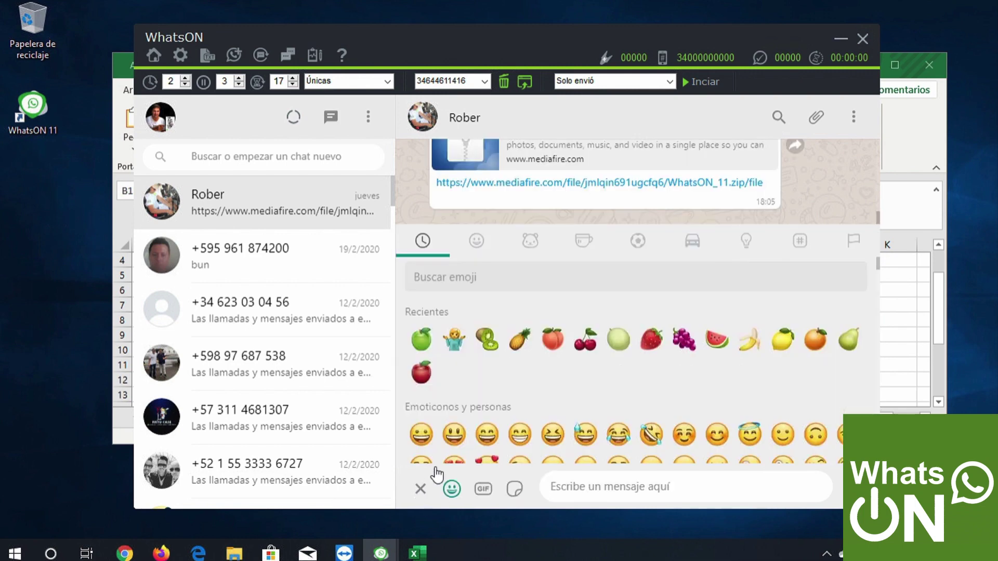
Add the beaming, squinting, sweating, tears-of-joy and rolling-laughing emojis from Emoticonos y personas to the message draft.
{"action": "scroll", "coordinate": [512, 432], "scroll_direction": "down", "scroll_amount": 2}
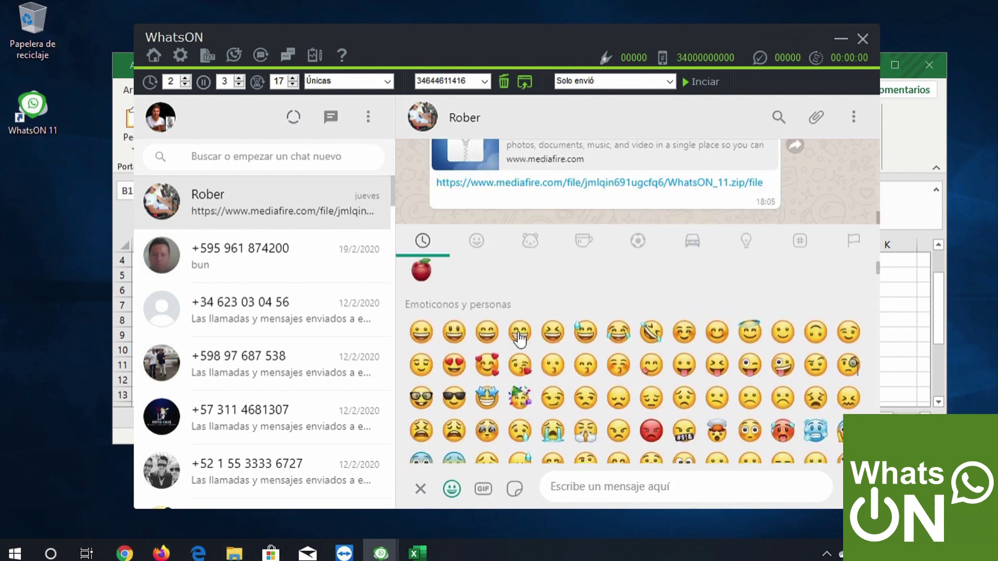
{"action": "left_click", "coordinate": [520, 336]}
{"action": "left_click", "coordinate": [552, 333]}
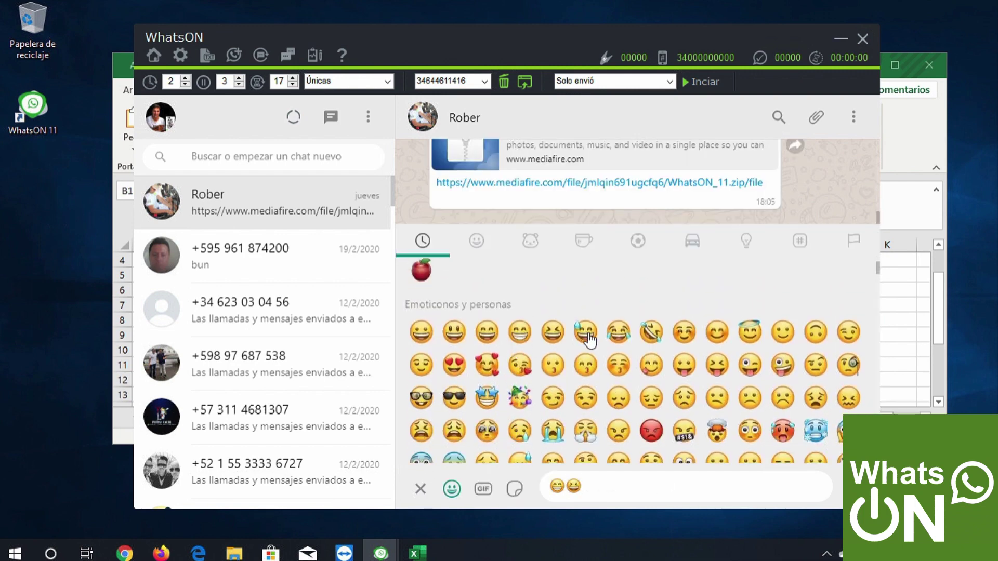
{"action": "left_click", "coordinate": [585, 333]}
{"action": "left_click", "coordinate": [618, 332]}
{"action": "left_click", "coordinate": [651, 333]}
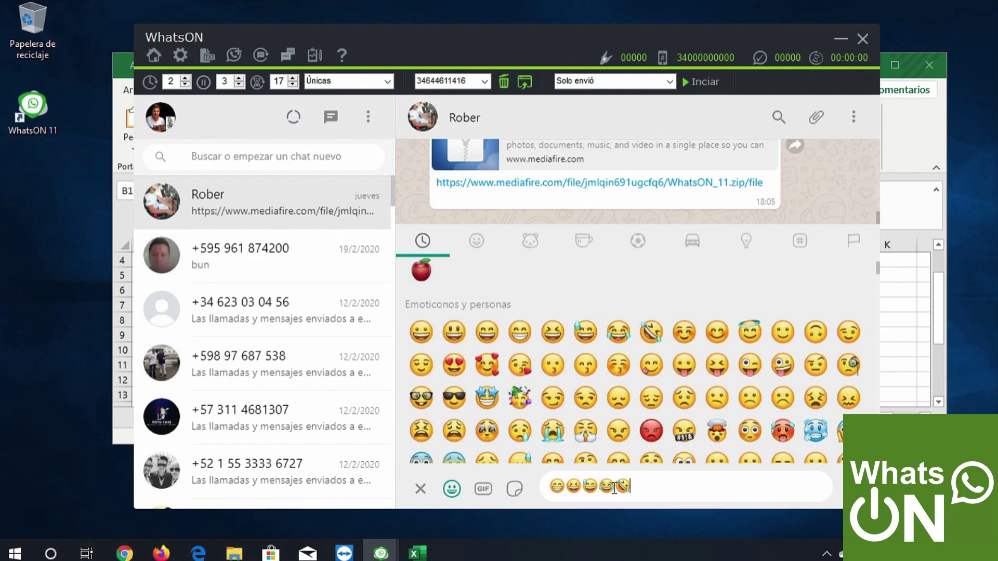
Copy the rolling-laughing emoji from the message draft into cell I6 of Hoja1 in the Emoticons workbook.
{"action": "double_click", "coordinate": [615, 486]}
{"action": "key", "text": "ctrl+c"}
{"action": "left_click", "coordinate": [905, 355]}
{"action": "left_click", "coordinate": [763, 294]}
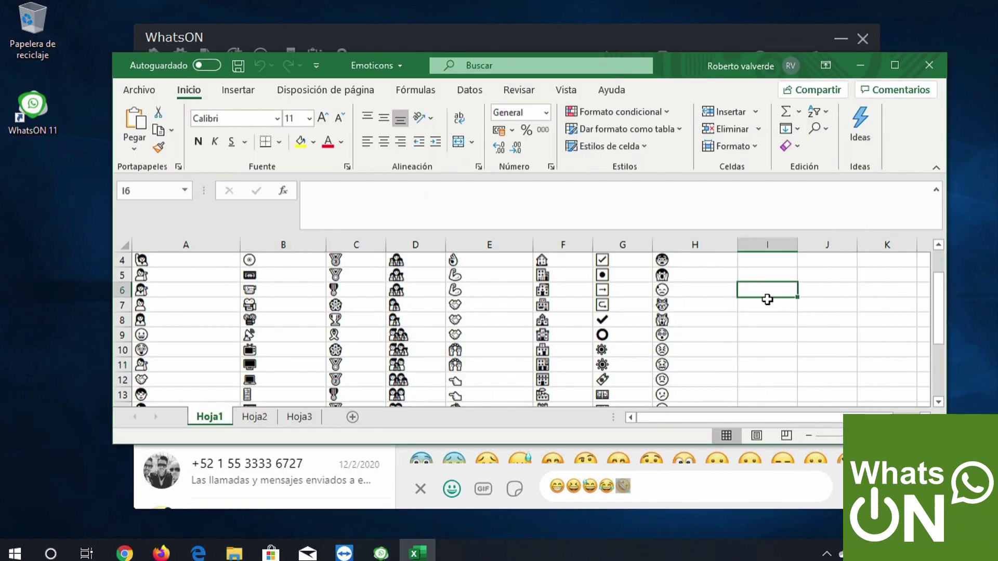
{"action": "key", "text": "ctrl+v"}
{"action": "left_click", "coordinate": [762, 319]}
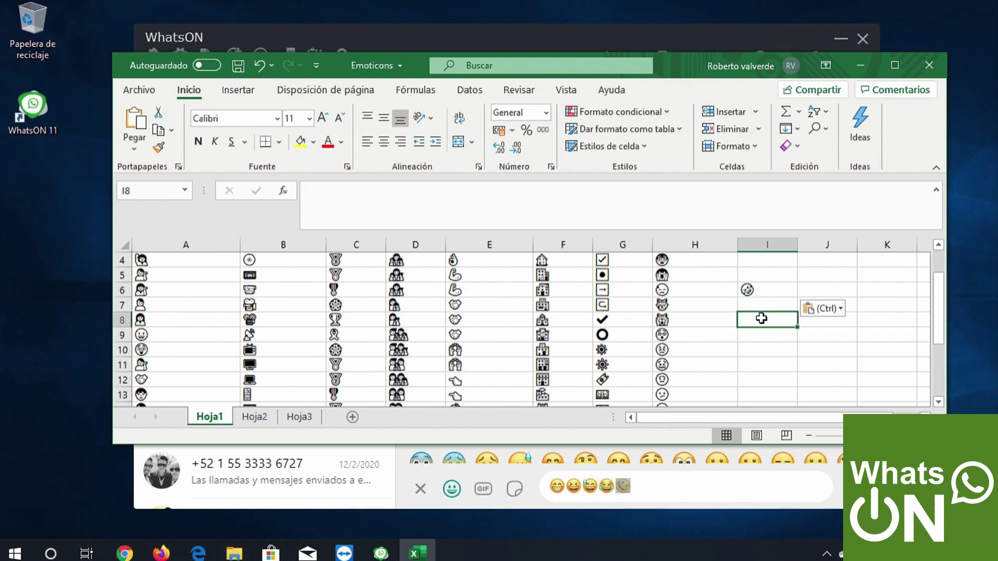
Clear the pasted emoji from cell I6 and close the Emoticons workbook to return to WhatsON.
{"action": "left_click", "coordinate": [752, 292]}
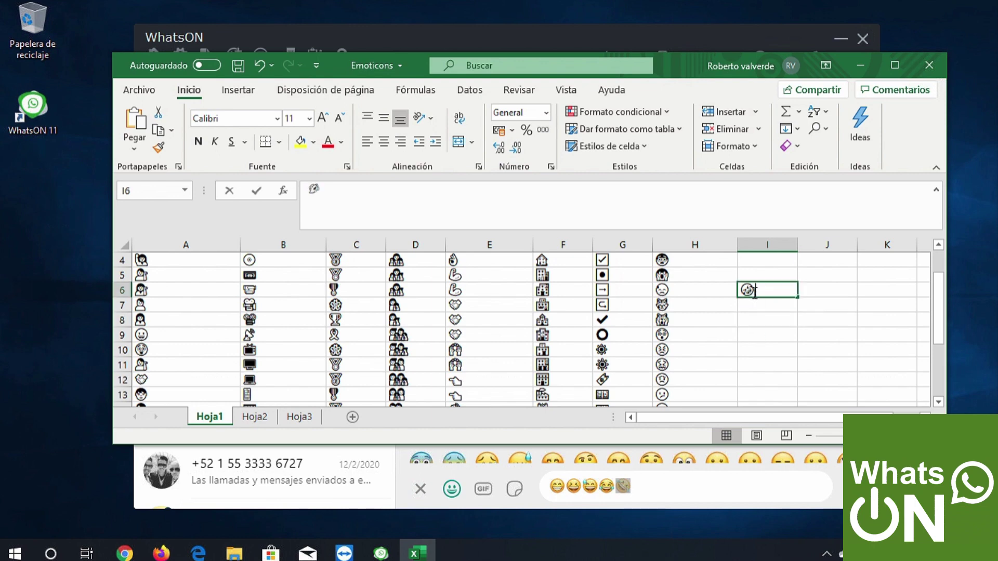
{"action": "key", "text": "BackSpace"}
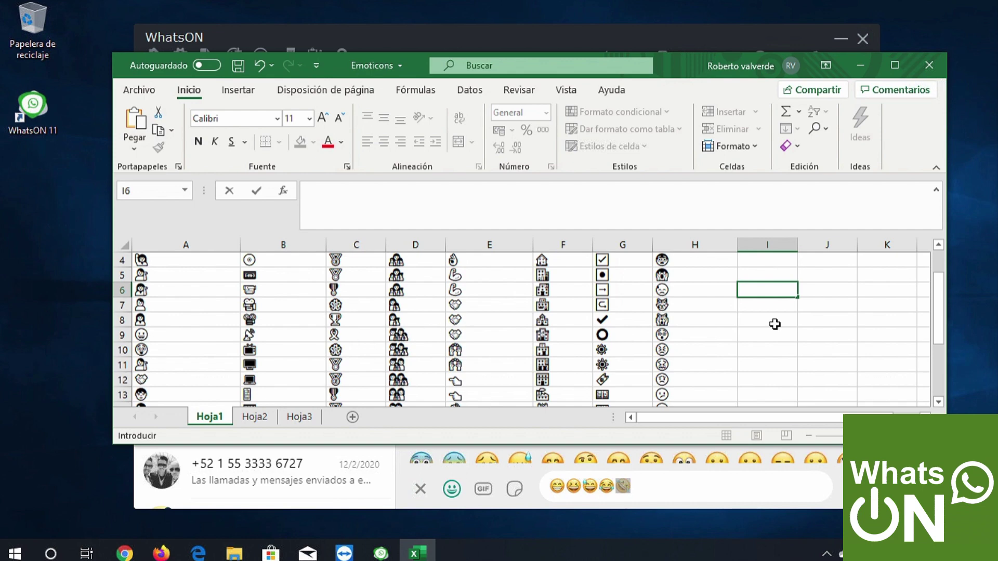
{"action": "left_click_drag", "start_coordinate": [935, 313], "coordinate": [937, 273]}
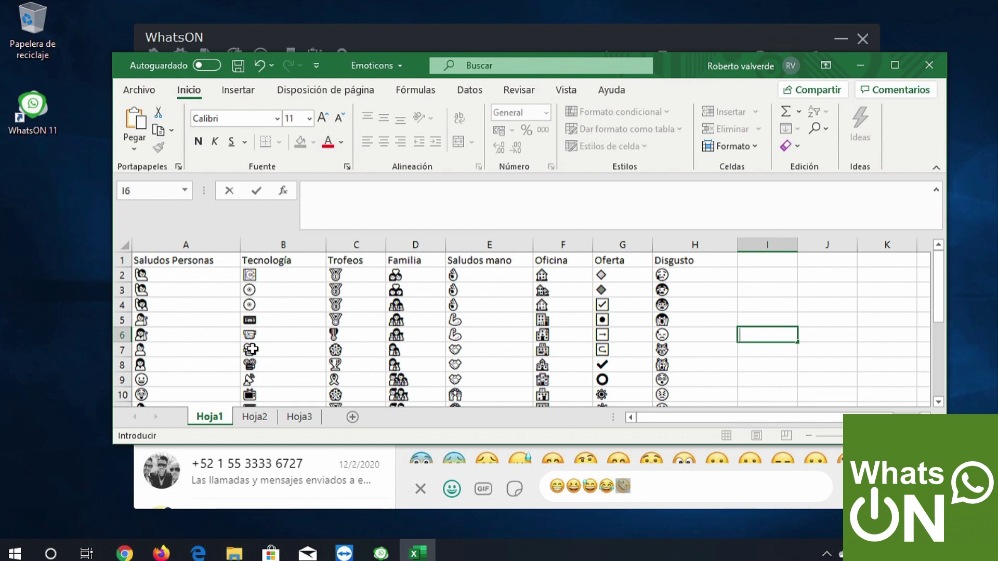
{"action": "left_click", "coordinate": [930, 64]}
{"action": "left_click", "coordinate": [512, 295]}
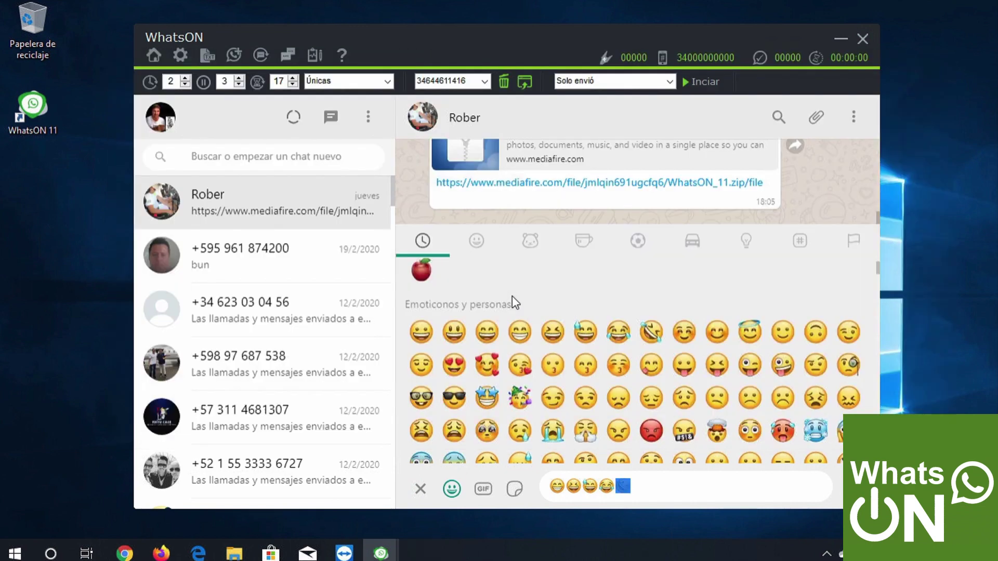
Open the WhatsON settings and examine the telefono entries of the first three contacts in the client list.
{"action": "left_click", "coordinate": [180, 56]}
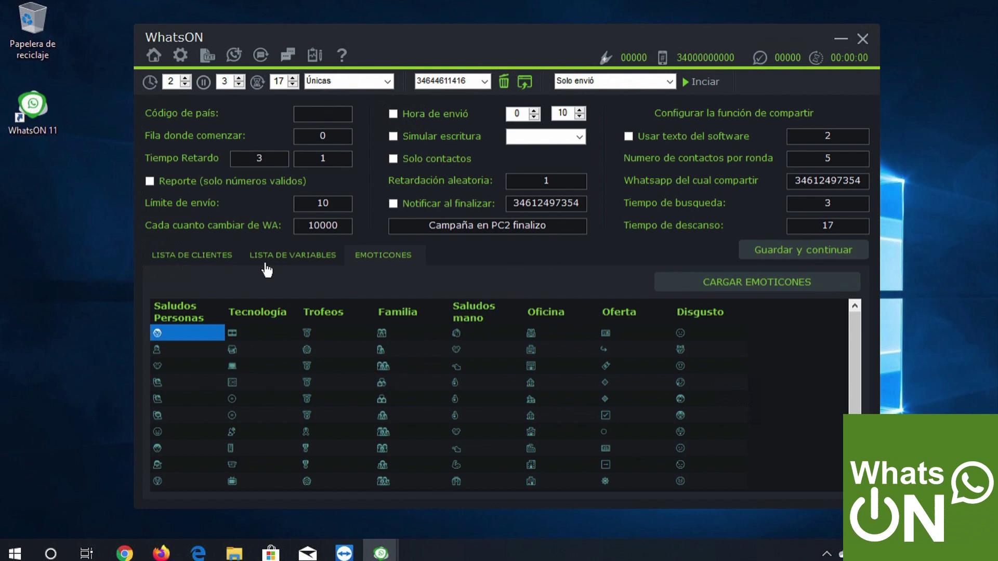
{"action": "left_click", "coordinate": [187, 256]}
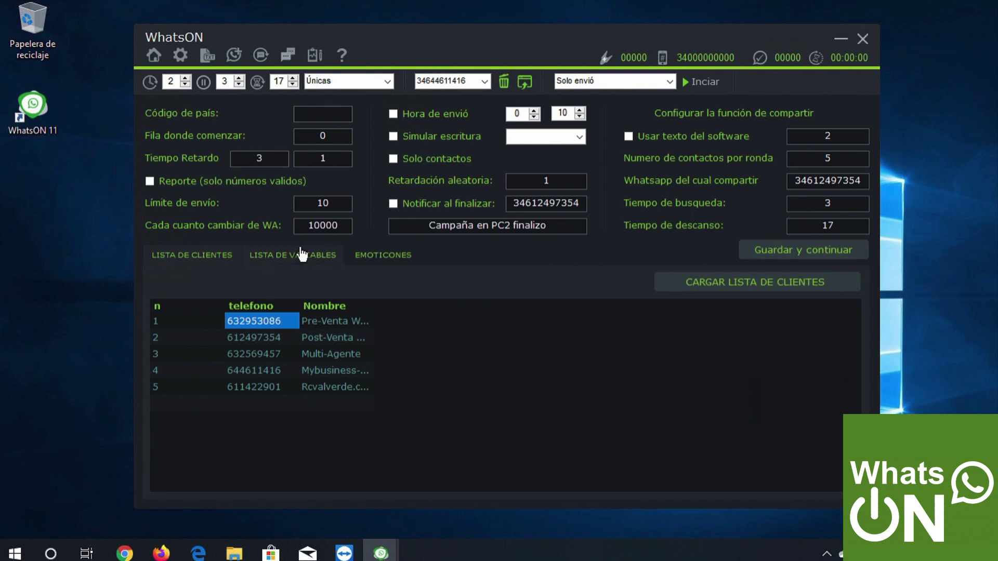
{"action": "left_click", "coordinate": [244, 337]}
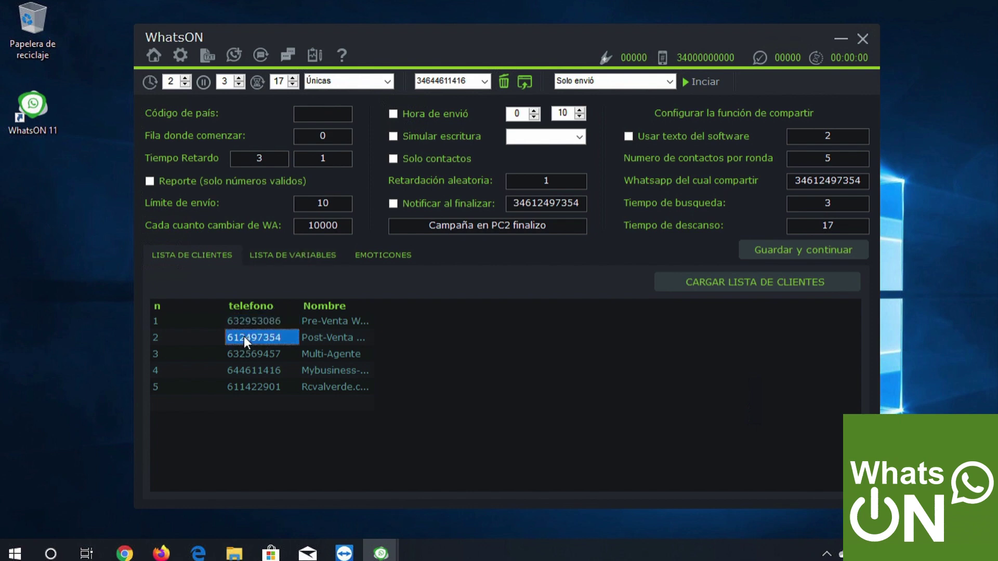
{"action": "left_click", "coordinate": [246, 323]}
{"action": "left_click", "coordinate": [245, 337]}
{"action": "left_click", "coordinate": [241, 355]}
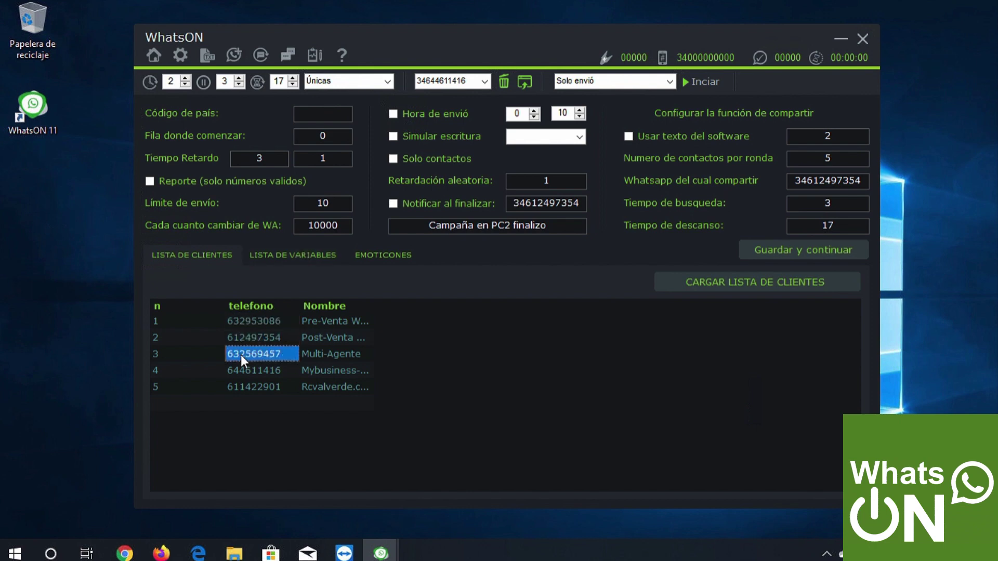
{"action": "left_click", "coordinate": [245, 322]}
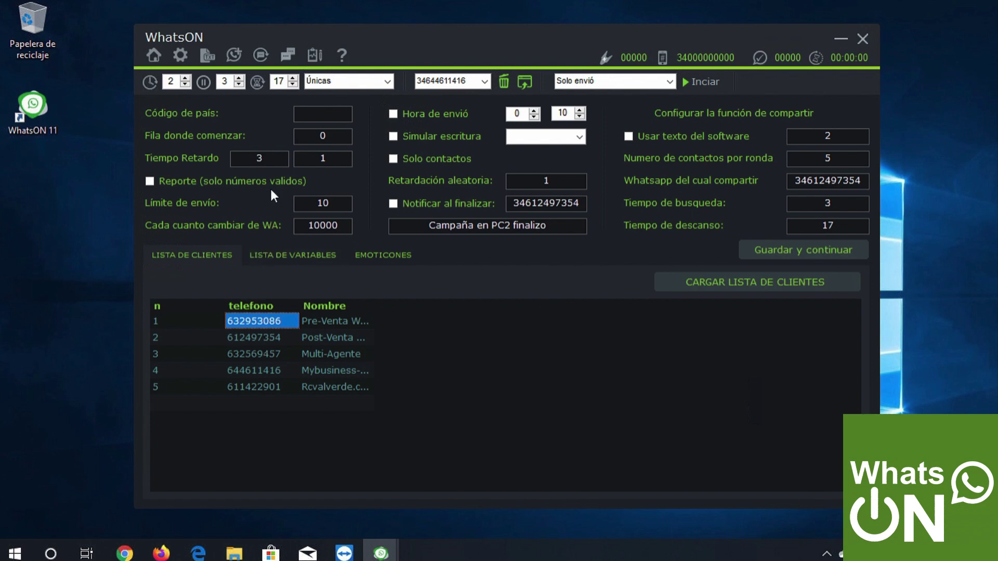
Set Código de país to 34 and compare it with the prefix of the selected sending account's number.
{"action": "left_click", "coordinate": [322, 119]}
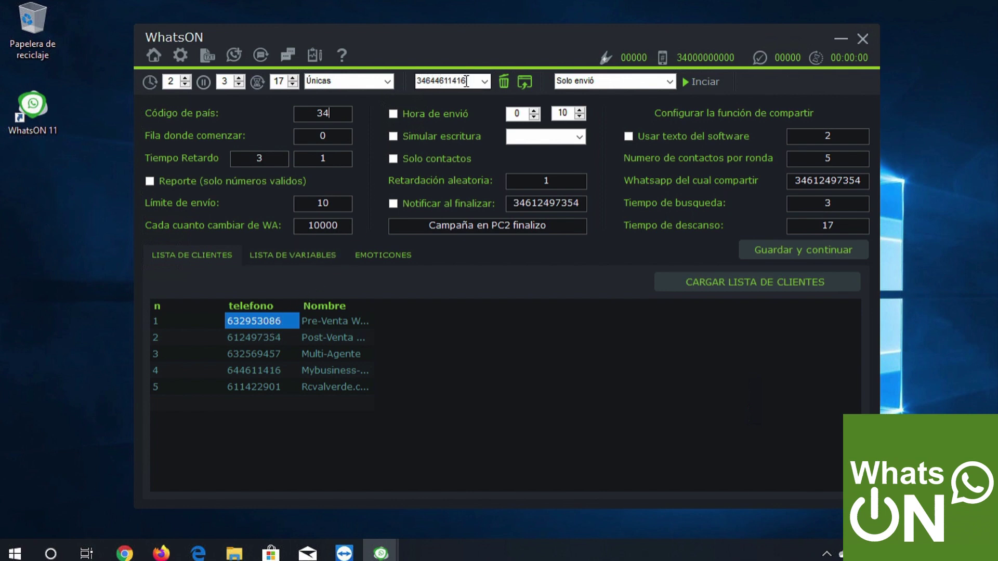
{"action": "double_click", "coordinate": [424, 82]}
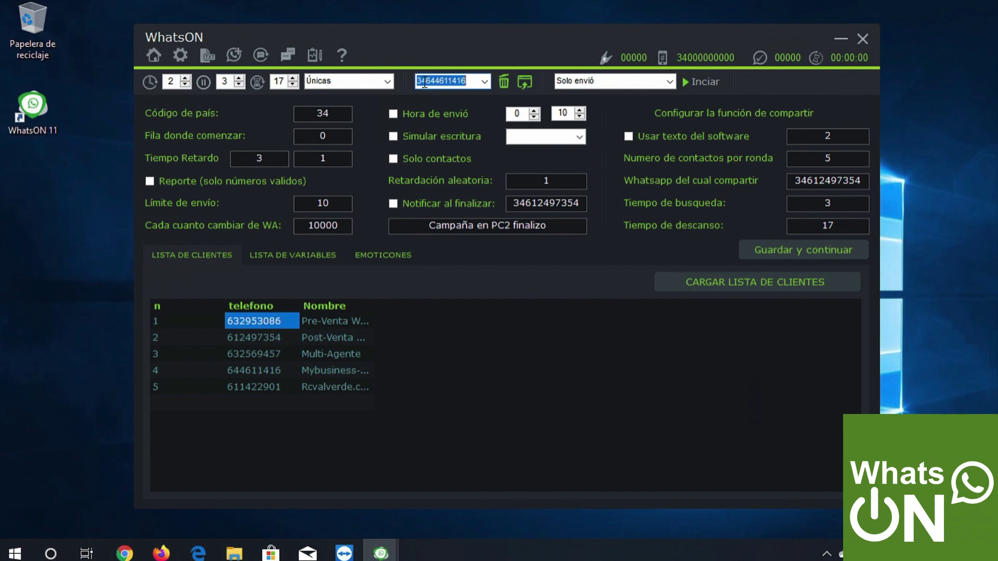
{"action": "left_click", "coordinate": [425, 83]}
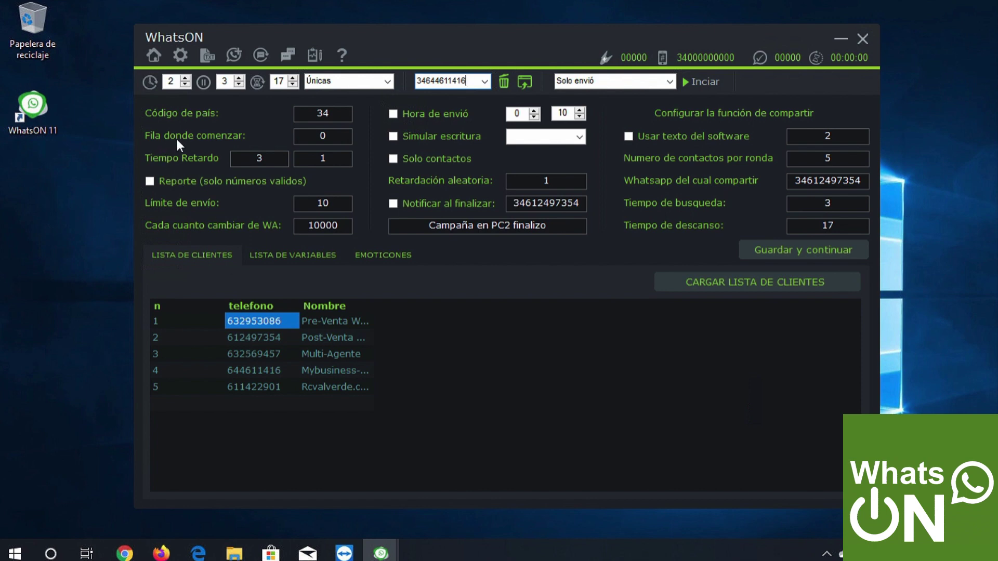
Sort the client list by telefono and back by n, and examine the first and fourth contacts as possible starting rows.
{"action": "left_click", "coordinate": [321, 136]}
{"action": "left_click", "coordinate": [244, 305]}
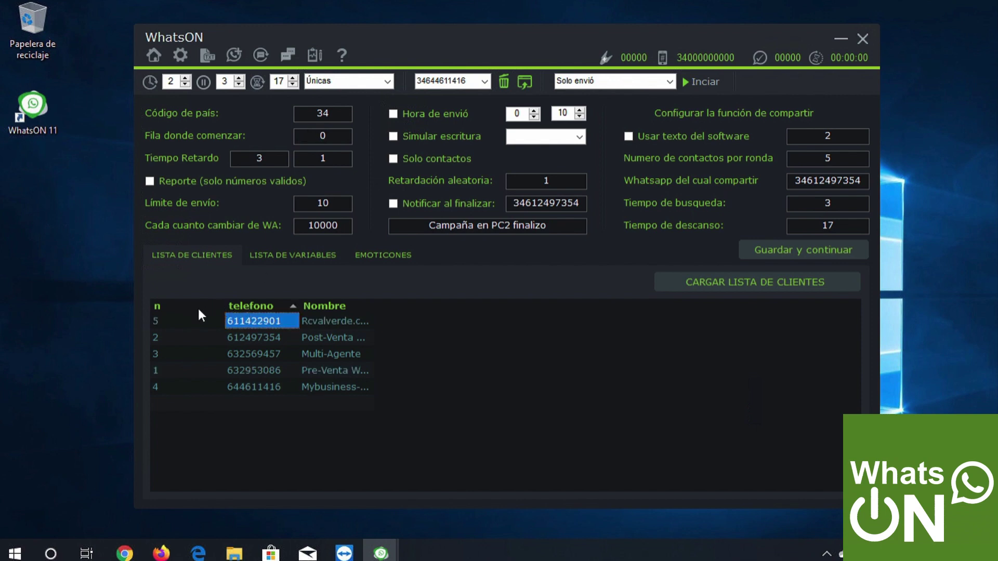
{"action": "left_click", "coordinate": [176, 308]}
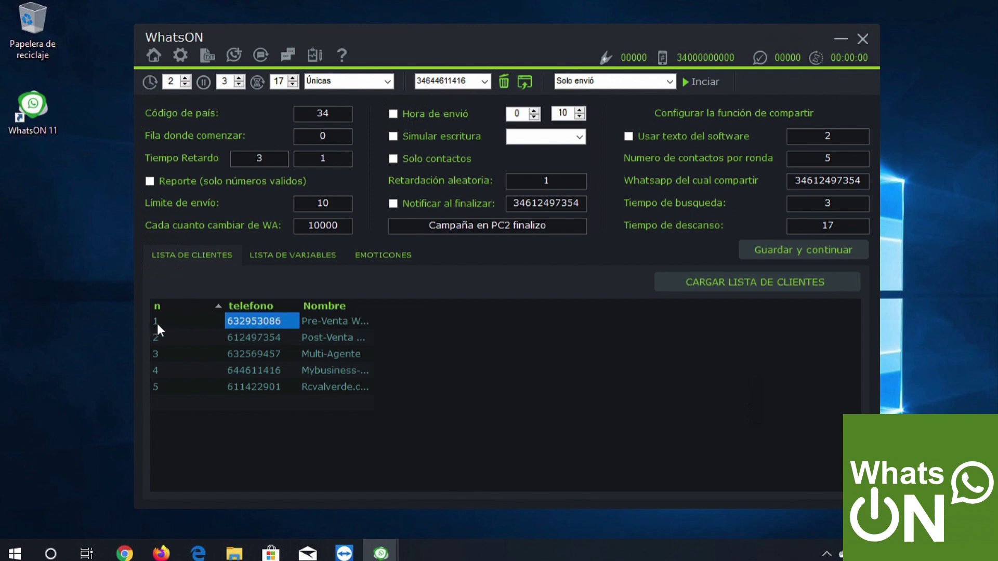
{"action": "left_click", "coordinate": [338, 322]}
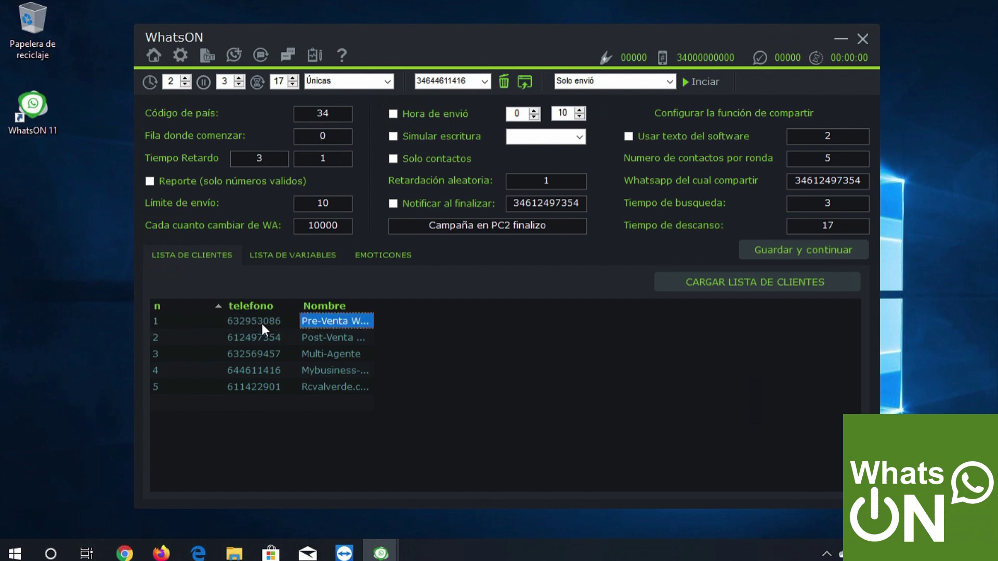
{"action": "left_click", "coordinate": [261, 323]}
{"action": "left_click", "coordinate": [323, 321]}
{"action": "left_click", "coordinate": [246, 371]}
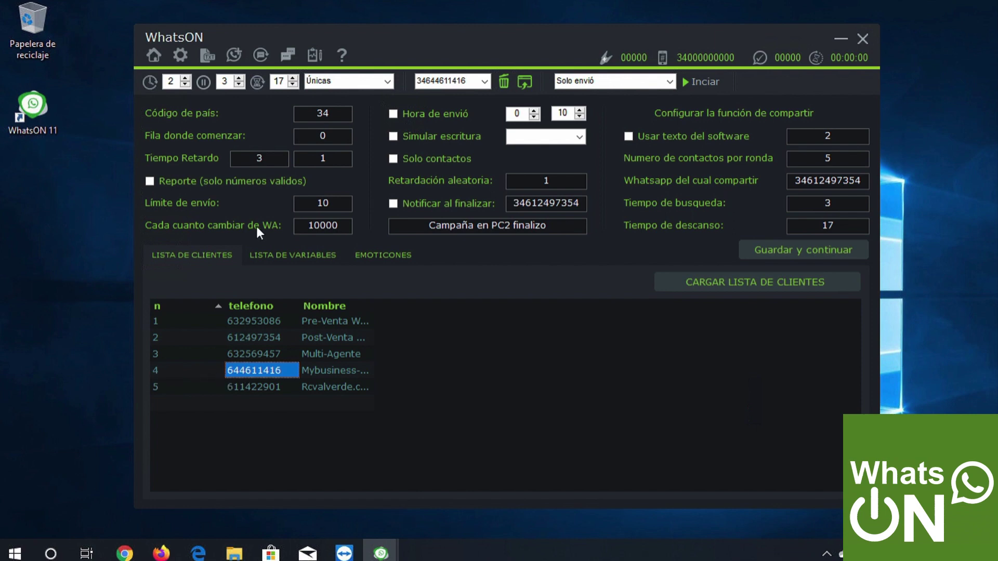
Try 3 as the Fila donde comenzar value, then restore it to 0.
{"action": "double_click", "coordinate": [321, 135]}
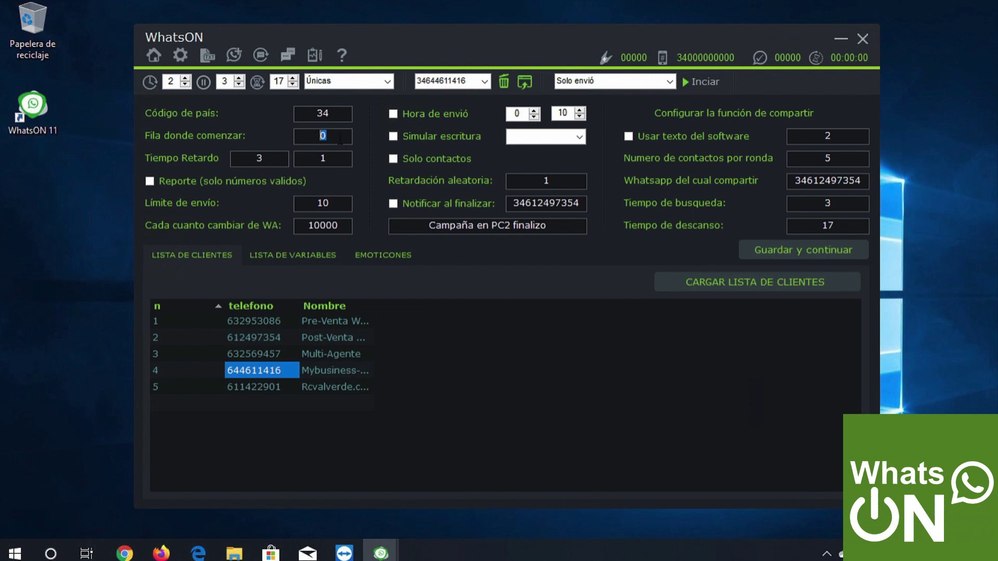
{"action": "type", "text": "3"}
{"action": "left_click_drag", "start_coordinate": [327, 134], "coordinate": [310, 137]}
Try out the first Tiempo Retardo value, leaving it at 3, and leave Reporte (solo números validos) switched off.
{"action": "left_click", "coordinate": [268, 160]}
{"action": "double_click", "coordinate": [262, 158]}
{"action": "left_click", "coordinate": [273, 160]}
{"action": "double_click", "coordinate": [260, 157]}
{"action": "type", "text": "3"}
{"action": "left_click_drag", "start_coordinate": [266, 160], "coordinate": [244, 161]}
{"action": "left_click_drag", "start_coordinate": [266, 158], "coordinate": [253, 158]}
{"action": "left_click", "coordinate": [195, 183]}
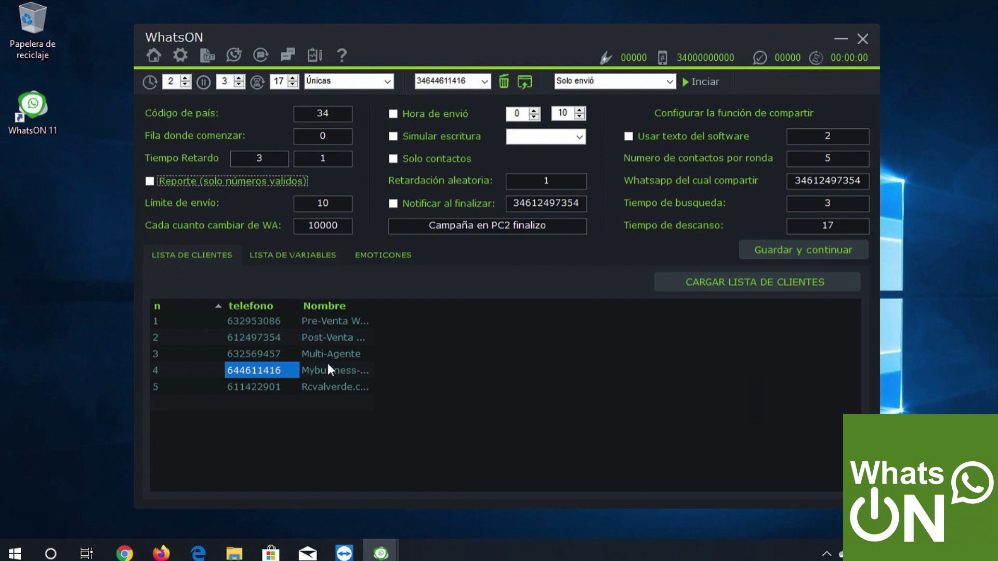
Set Límite de envío to 1000 and Cada cuanto cambiar de WA to 10000.
{"action": "double_click", "coordinate": [306, 203]}
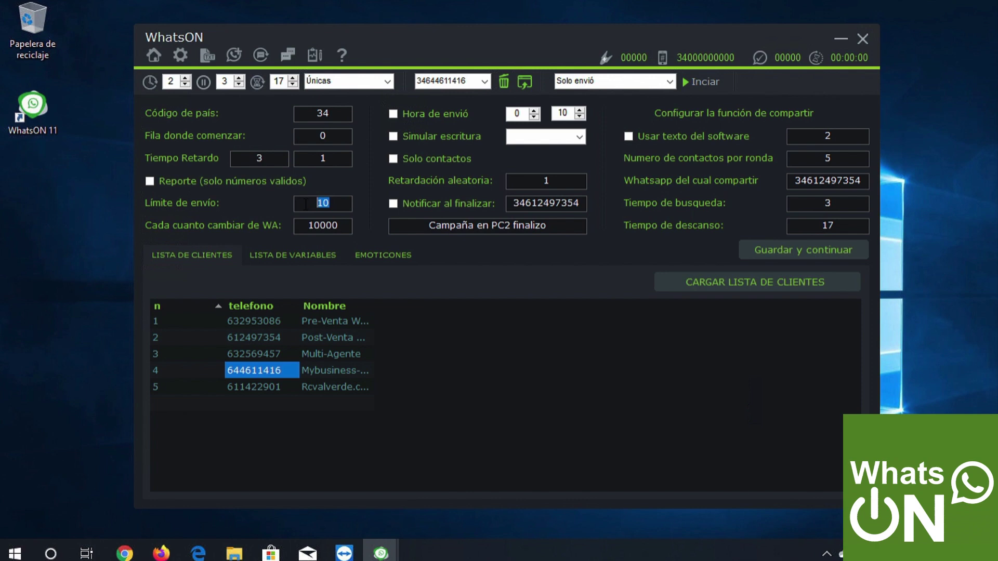
{"action": "type", "text": "1000"}
{"action": "left_click_drag", "start_coordinate": [337, 225], "coordinate": [308, 225]}
{"action": "type", "text": "10"}
Set the Hora de envió hour to 8, leaving the scheduled sending switched off, and enable Simular escritura.
{"action": "left_click", "coordinate": [394, 114]}
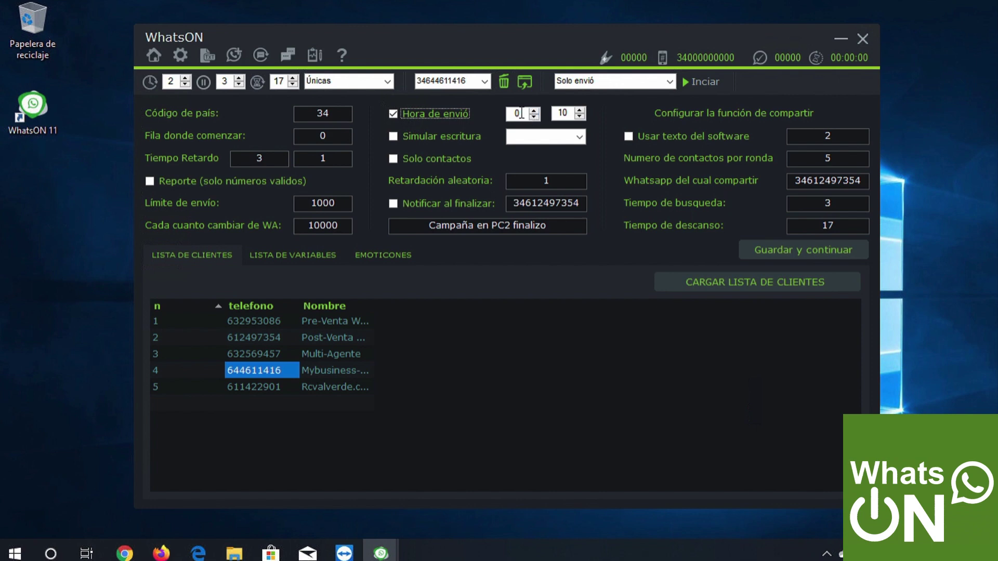
{"action": "left_click", "coordinate": [514, 114]}
{"action": "left_click", "coordinate": [534, 110]}
{"action": "left_click", "coordinate": [393, 116]}
{"action": "left_click", "coordinate": [393, 137]}
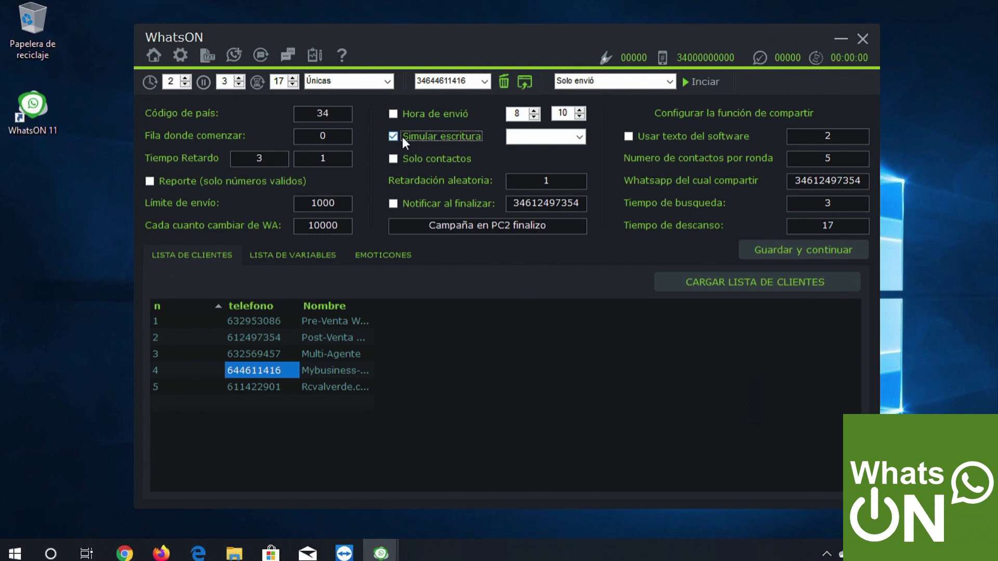
Set the Simular escritura speed to Lento, then switch off Simular escritura and leave Solo contactos disabled.
{"action": "left_click", "coordinate": [579, 137]}
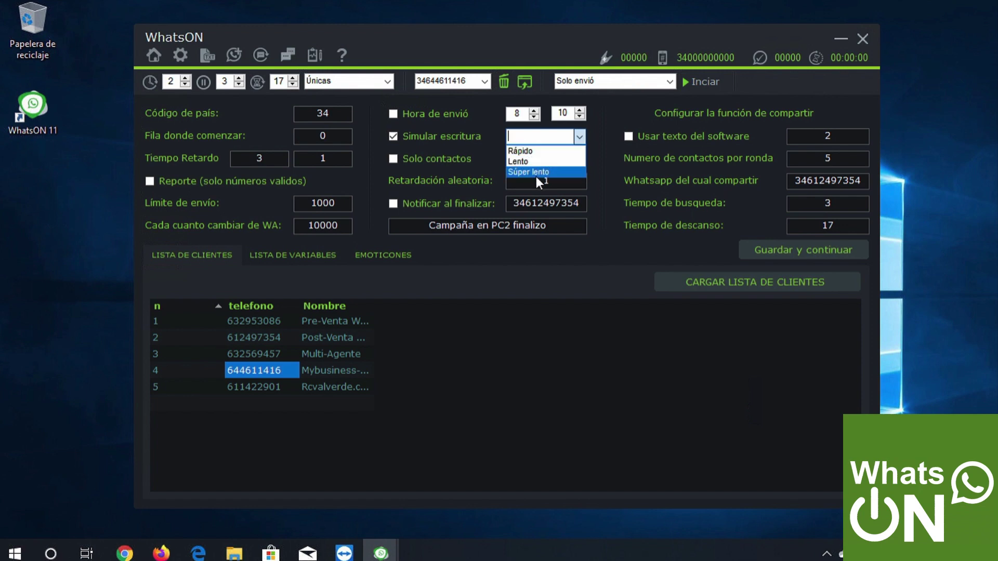
{"action": "left_click", "coordinate": [521, 162]}
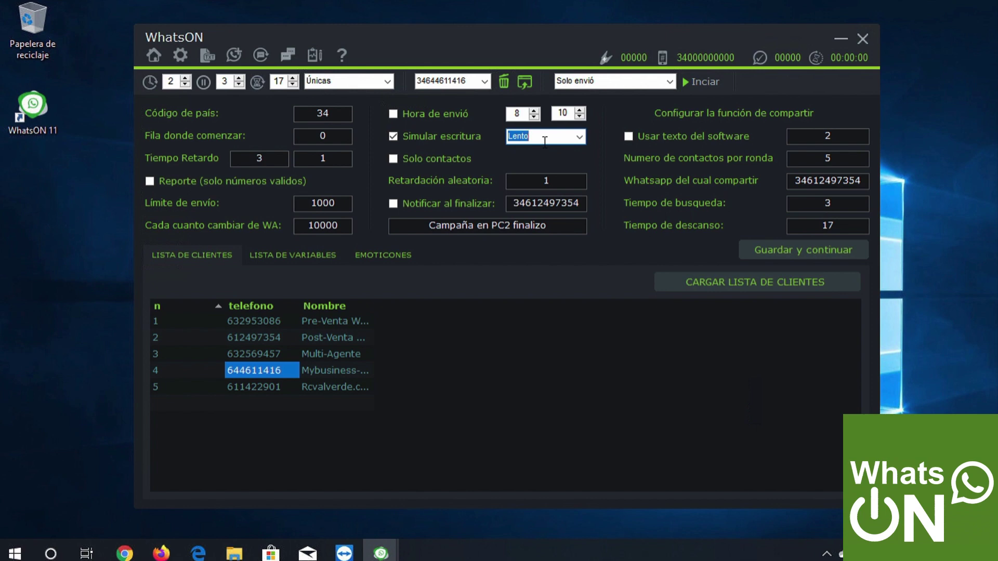
{"action": "left_click", "coordinate": [394, 136]}
{"action": "left_click", "coordinate": [394, 159]}
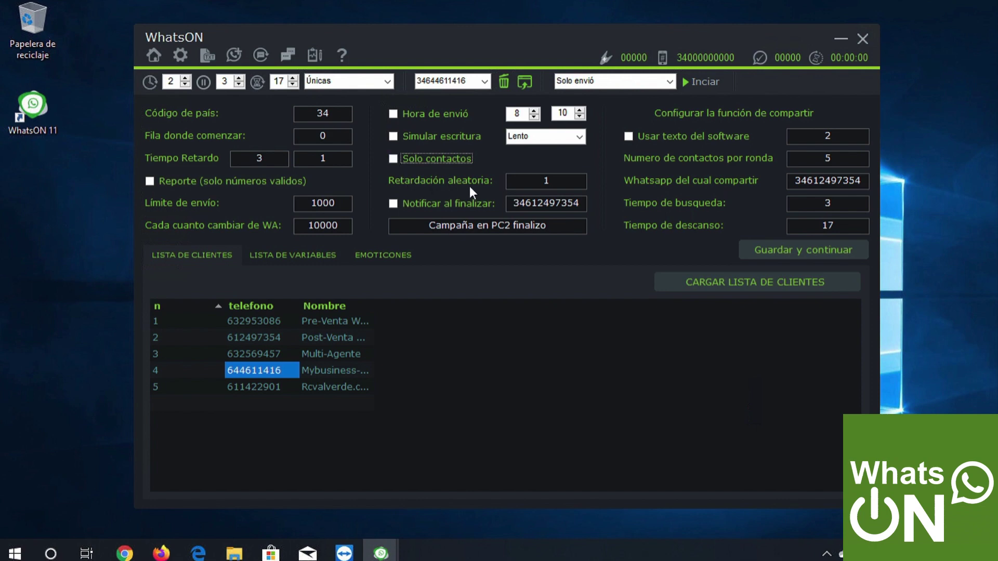
Set Retardación aleatoria to 5 and enable Notificar al finalizar.
{"action": "left_click", "coordinate": [536, 183]}
{"action": "key", "text": "shift+Home"}
{"action": "left_click", "coordinate": [393, 204]}
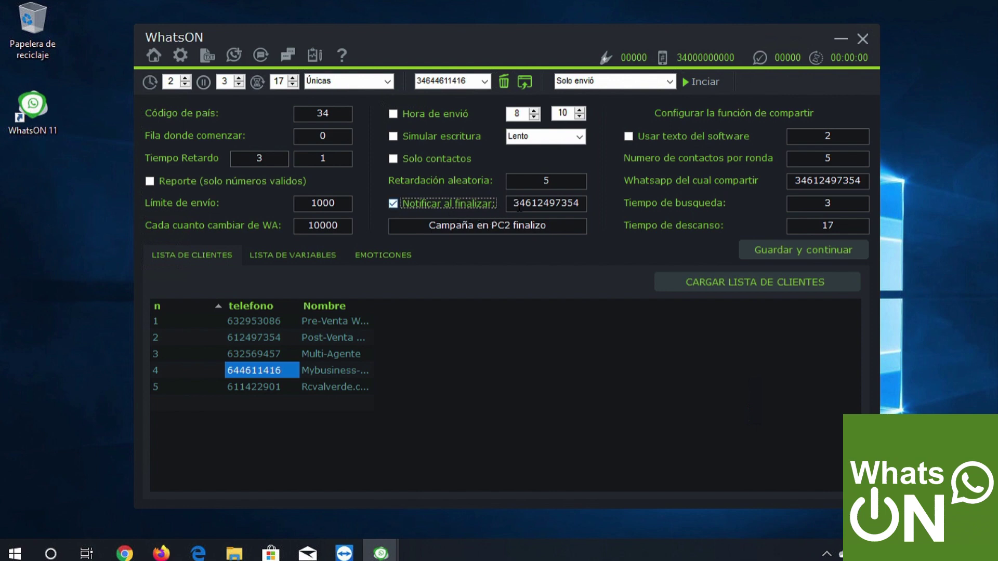
Highlight the phone number and the message text used for the end-of-campaign notification.
{"action": "left_click", "coordinate": [515, 205]}
{"action": "left_click_drag", "start_coordinate": [515, 205], "coordinate": [566, 204]}
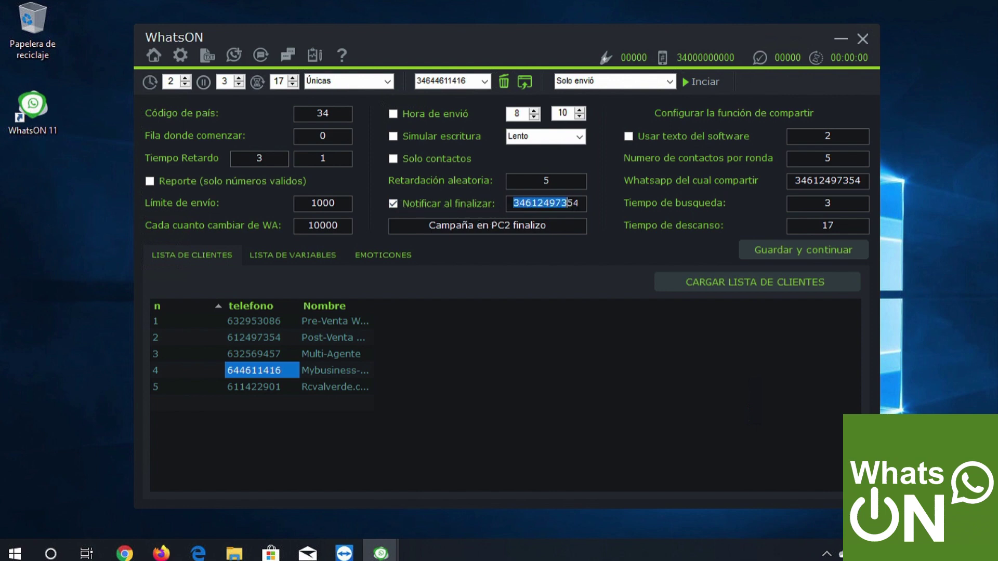
{"action": "left_click", "coordinate": [526, 204]}
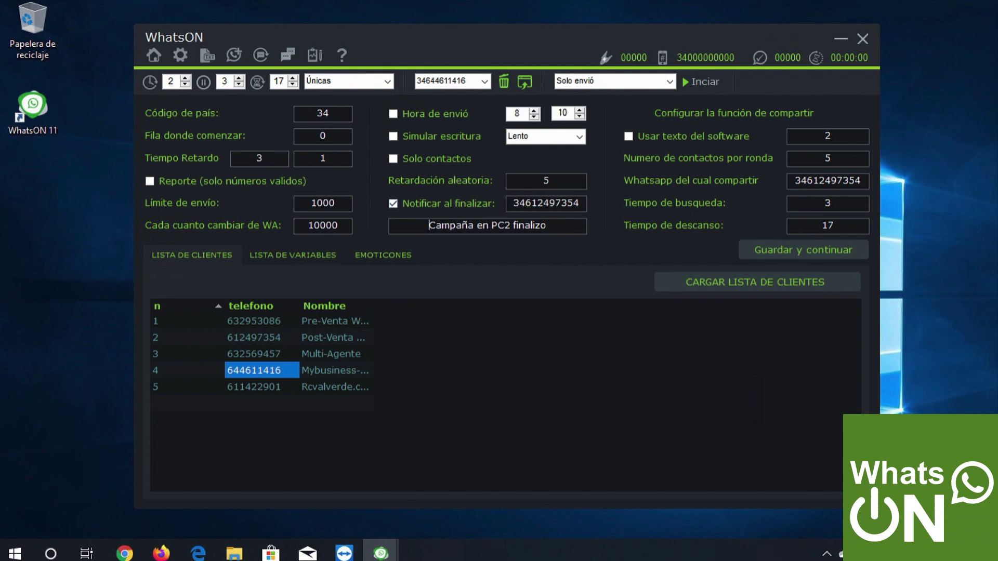
{"action": "left_click_drag", "start_coordinate": [429, 225], "coordinate": [554, 229]}
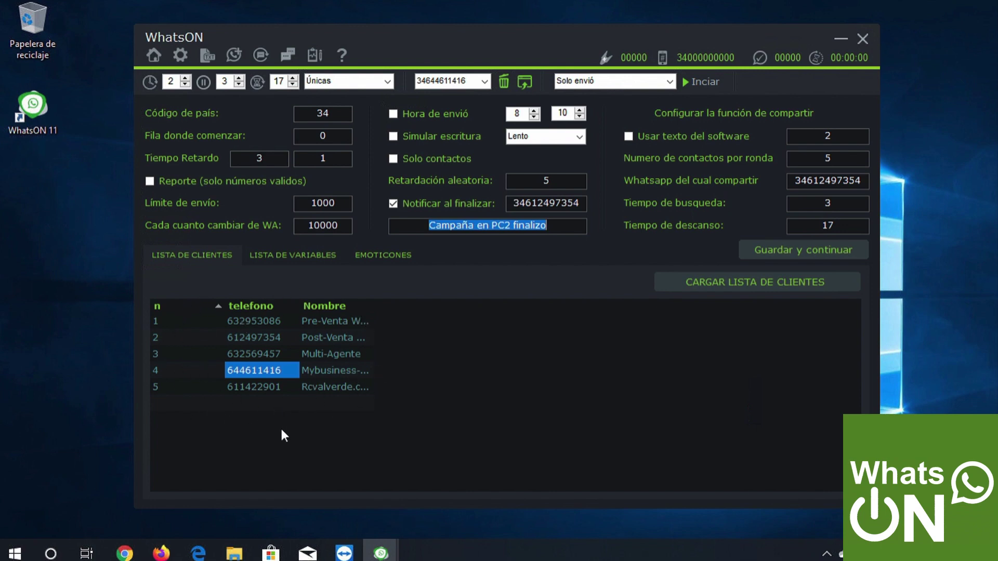
Review the loaded variables list and the emoticons list, ending on the variables.
{"action": "left_click", "coordinate": [281, 262]}
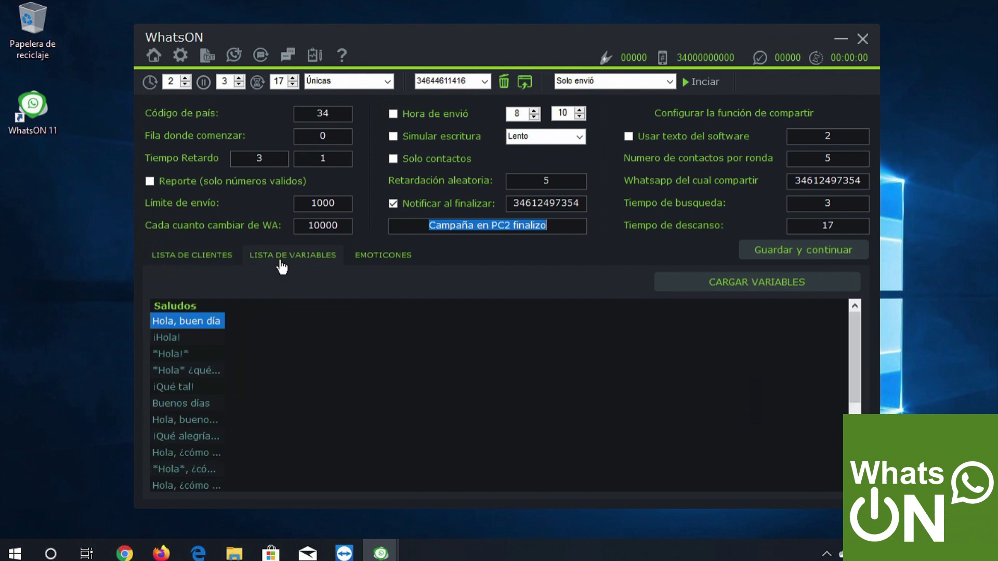
{"action": "left_click", "coordinate": [377, 263]}
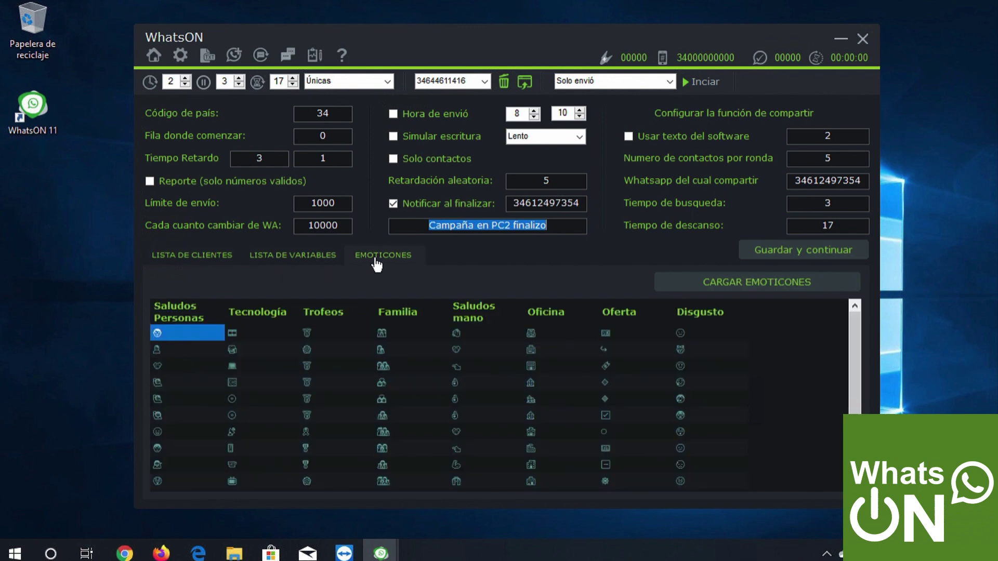
{"action": "left_click", "coordinate": [312, 261]}
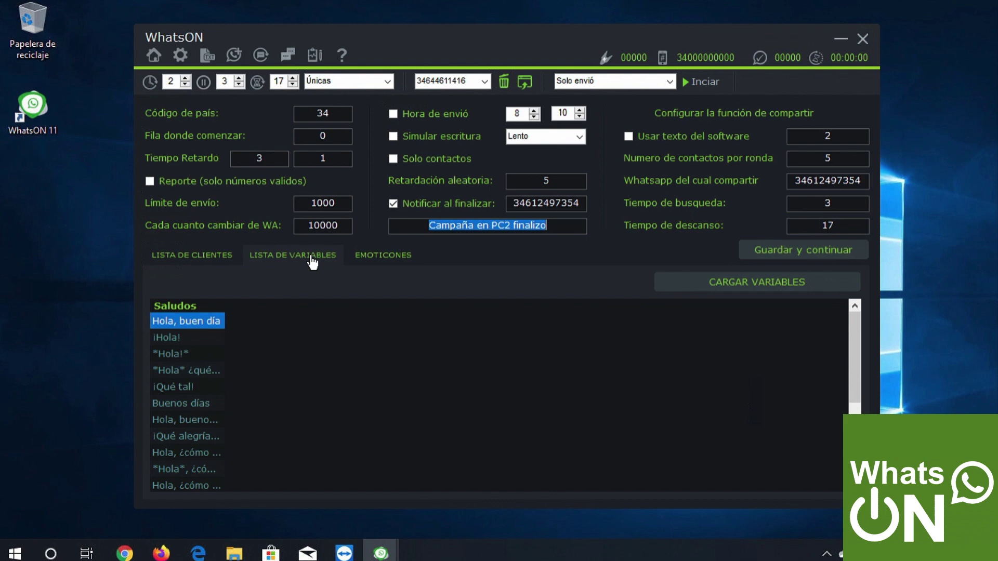
Open the recent Variables_mensaje_HiWaBot workbook in Excel and widen the Parrafo 1 column to show its full texts.
{"action": "left_click", "coordinate": [234, 552]}
{"action": "double_click", "coordinate": [404, 349]}
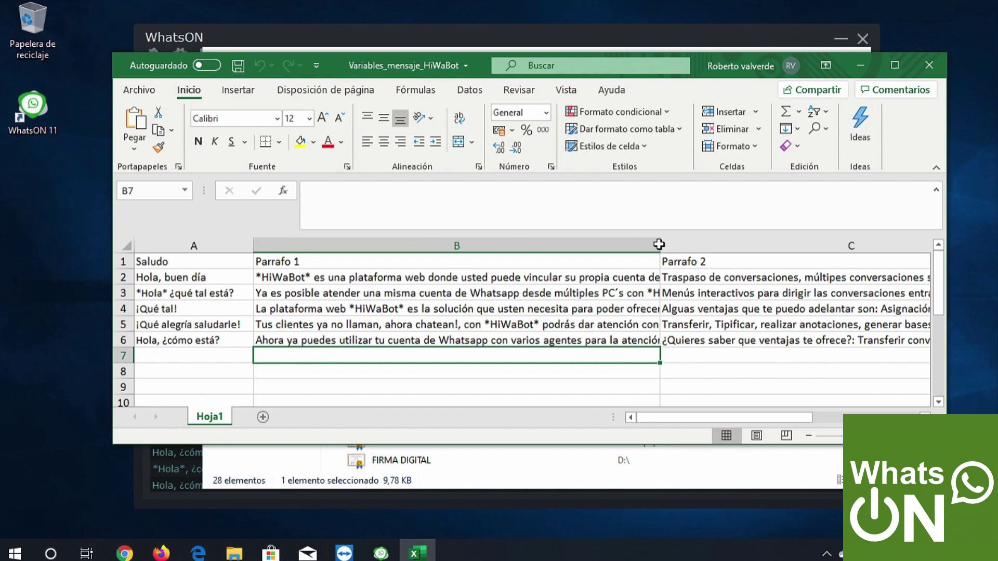
{"action": "left_click_drag", "start_coordinate": [661, 245], "coordinate": [919, 240]}
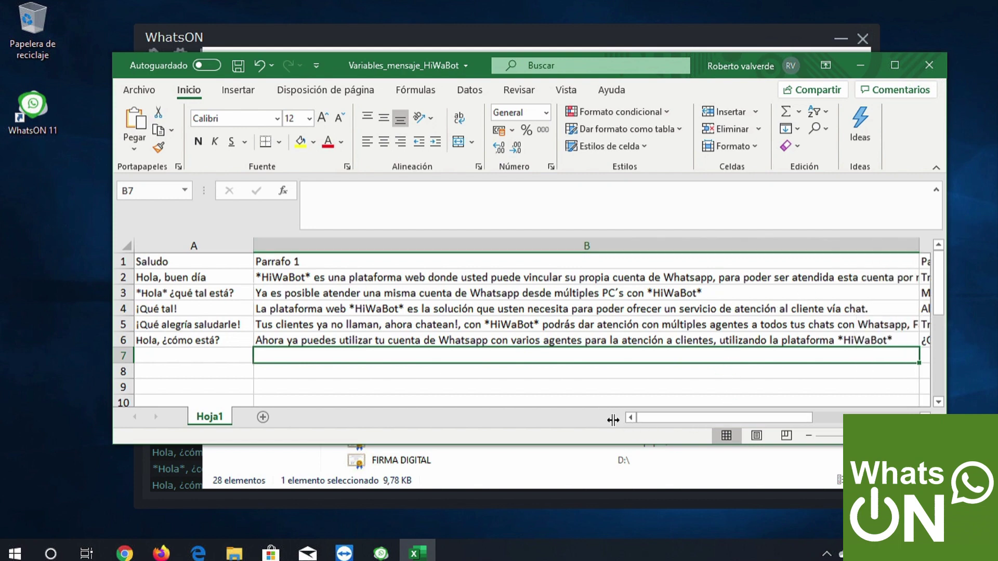
{"action": "left_click_drag", "start_coordinate": [656, 419], "coordinate": [694, 417]}
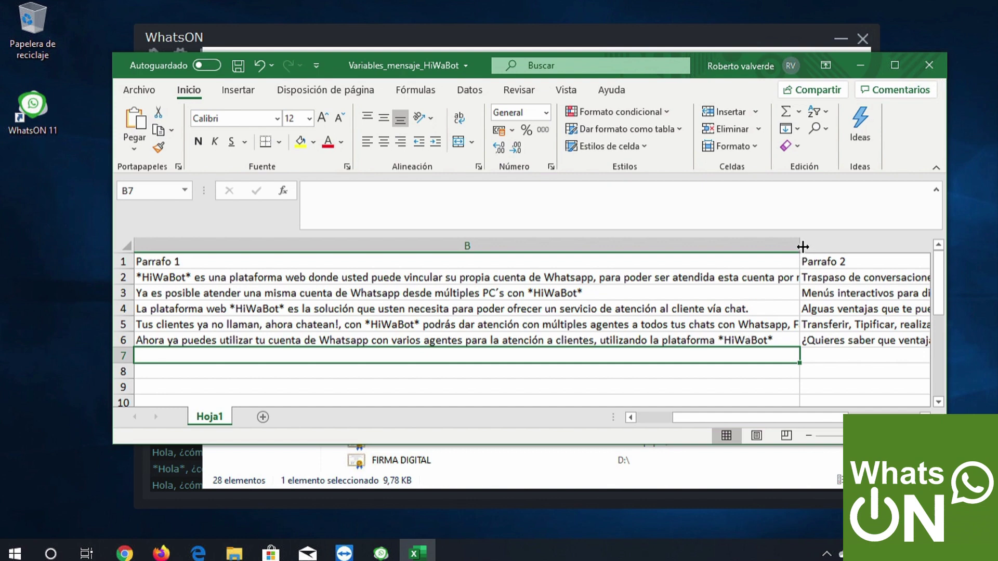
{"action": "left_click_drag", "start_coordinate": [799, 246], "coordinate": [902, 246]}
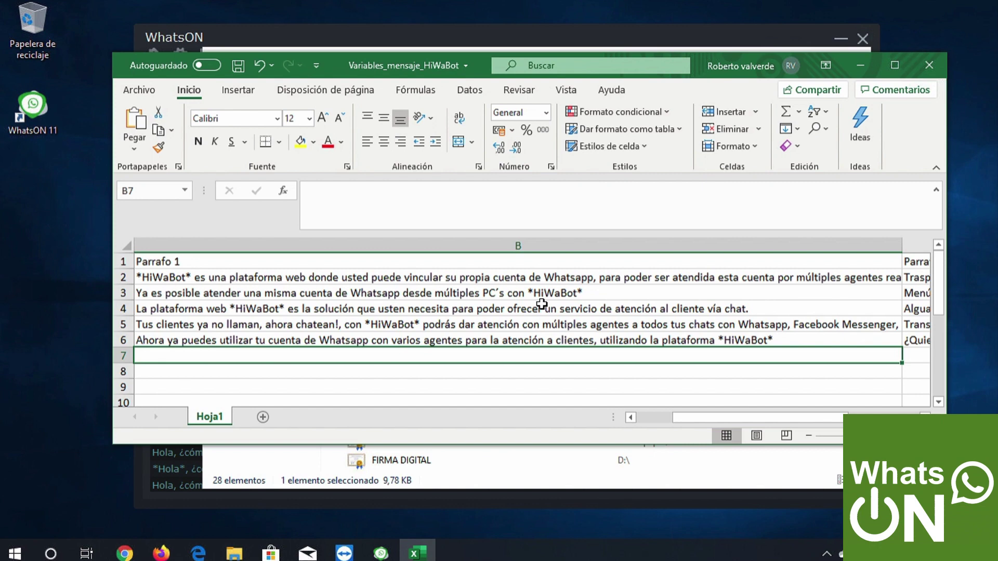
Examine the alternative Parrafo 1 texts, then close the workbook without saving and close File Explorer.
{"action": "left_click", "coordinate": [380, 341]}
{"action": "left_click", "coordinate": [379, 325]}
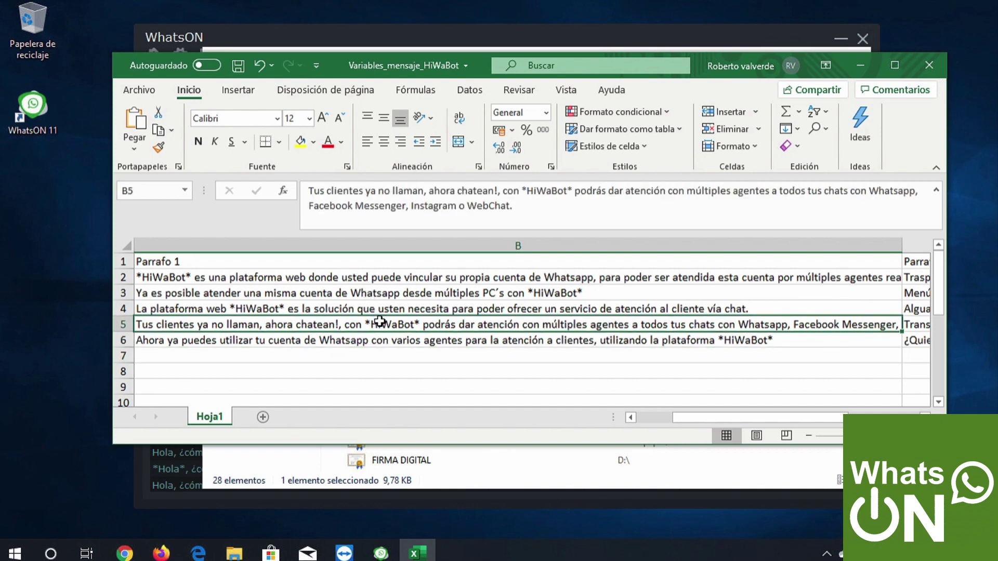
{"action": "left_click", "coordinate": [373, 294]}
{"action": "left_click", "coordinate": [373, 281]}
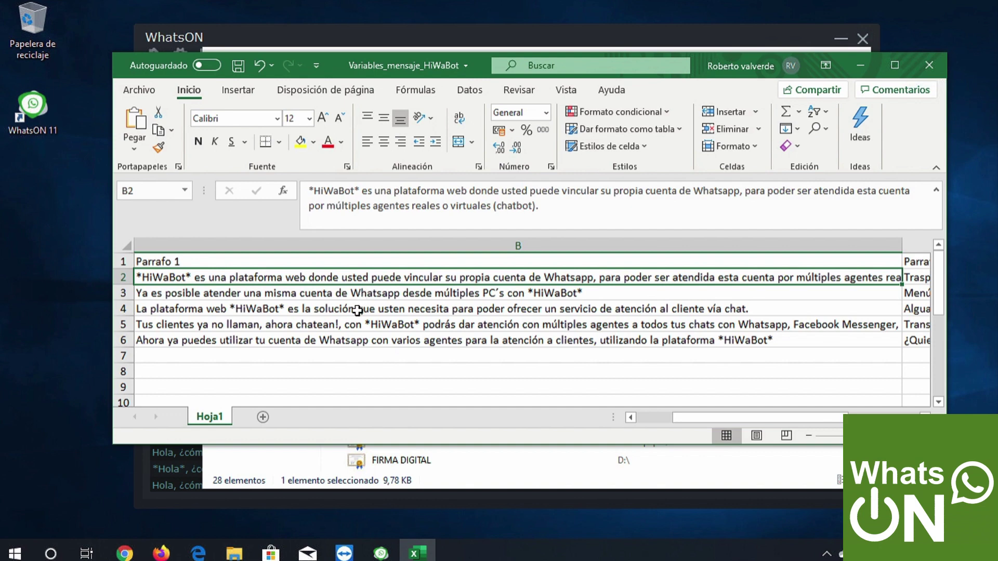
{"action": "left_click", "coordinate": [927, 66]}
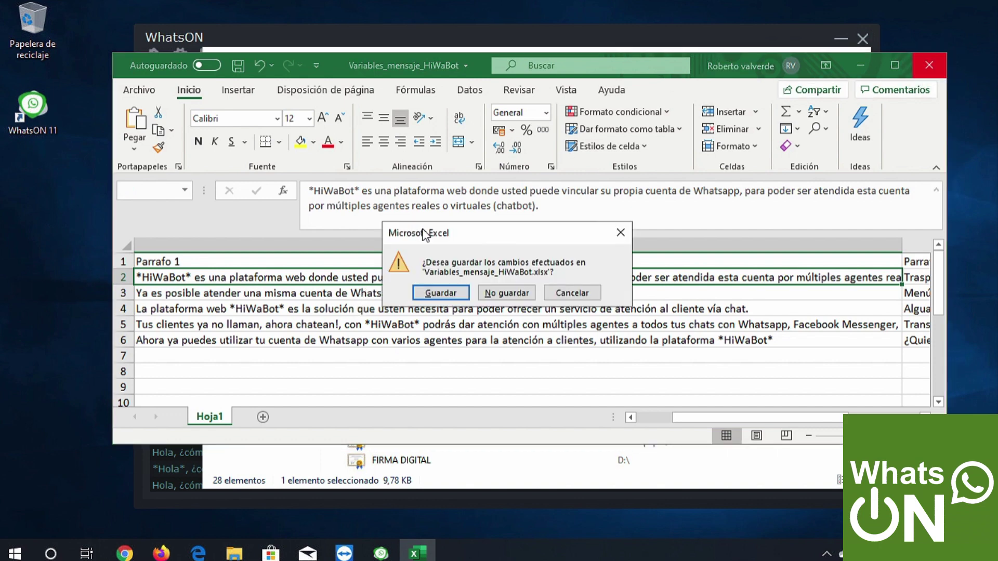
{"action": "left_click", "coordinate": [512, 294]}
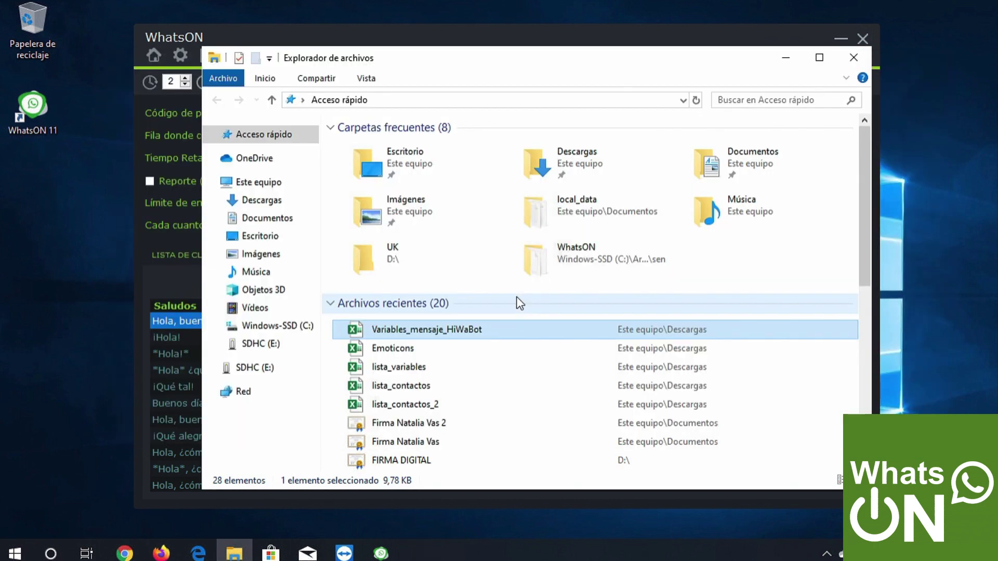
{"action": "left_click", "coordinate": [854, 57]}
Select the first contact's phone in the client list, clear the Código de país value and save the settings.
{"action": "left_click", "coordinate": [205, 262]}
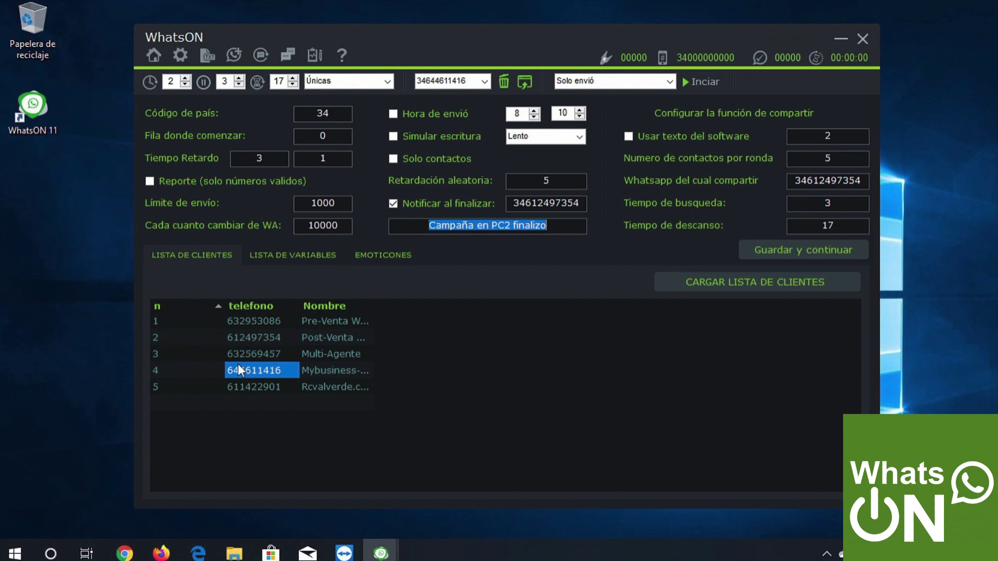
{"action": "left_click", "coordinate": [234, 323]}
{"action": "double_click", "coordinate": [329, 111]}
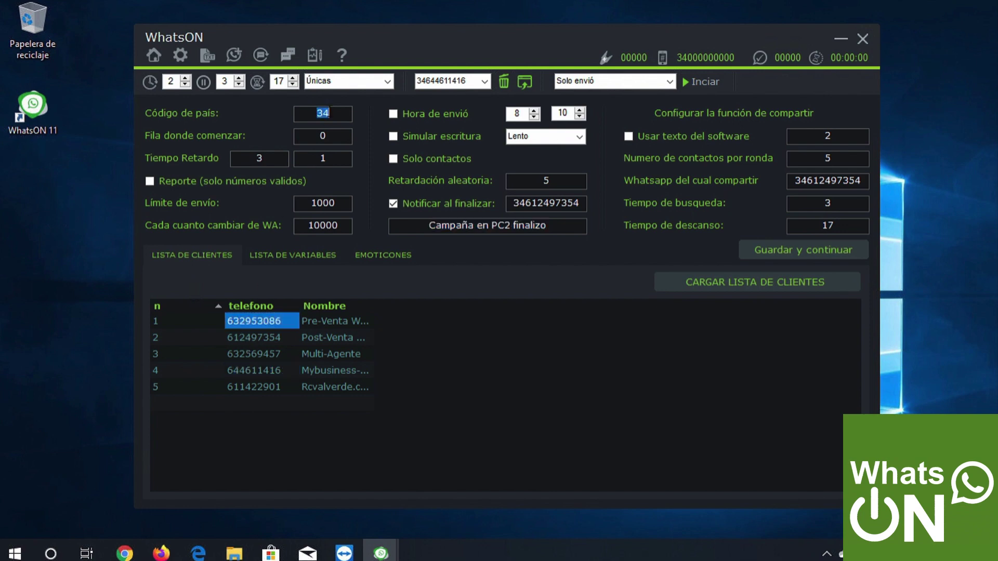
{"action": "key", "text": "BackSpace"}
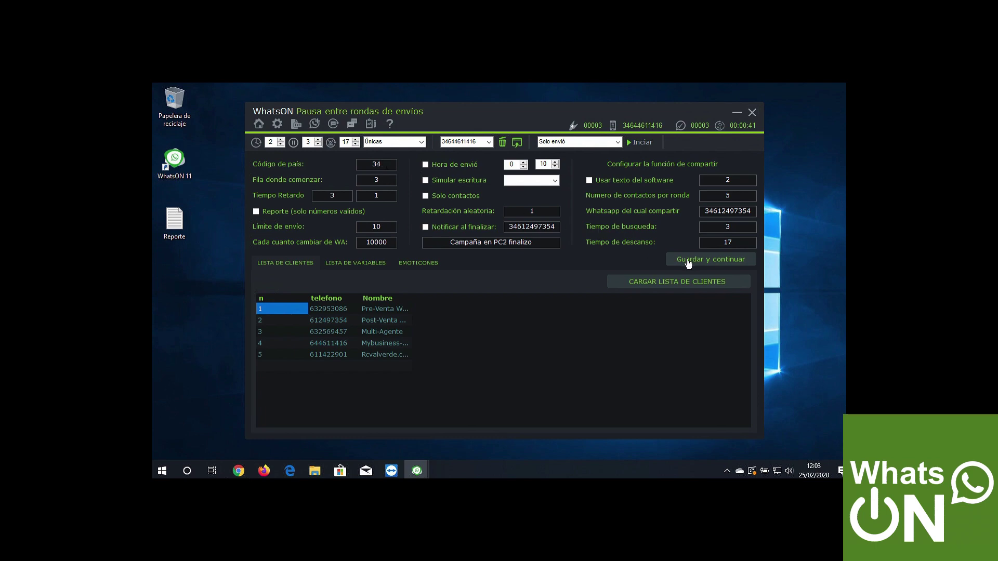
{"action": "left_click", "coordinate": [689, 264]}
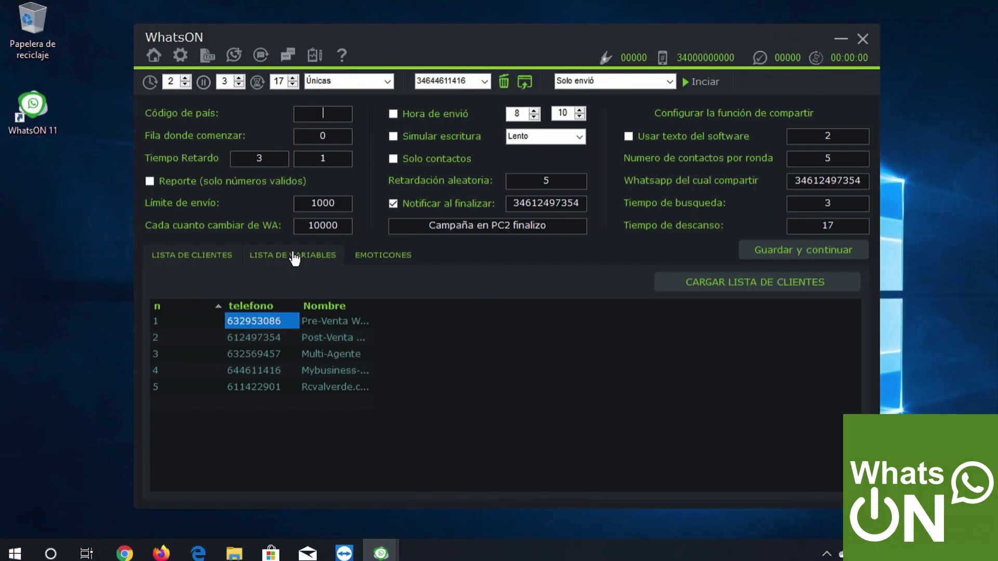